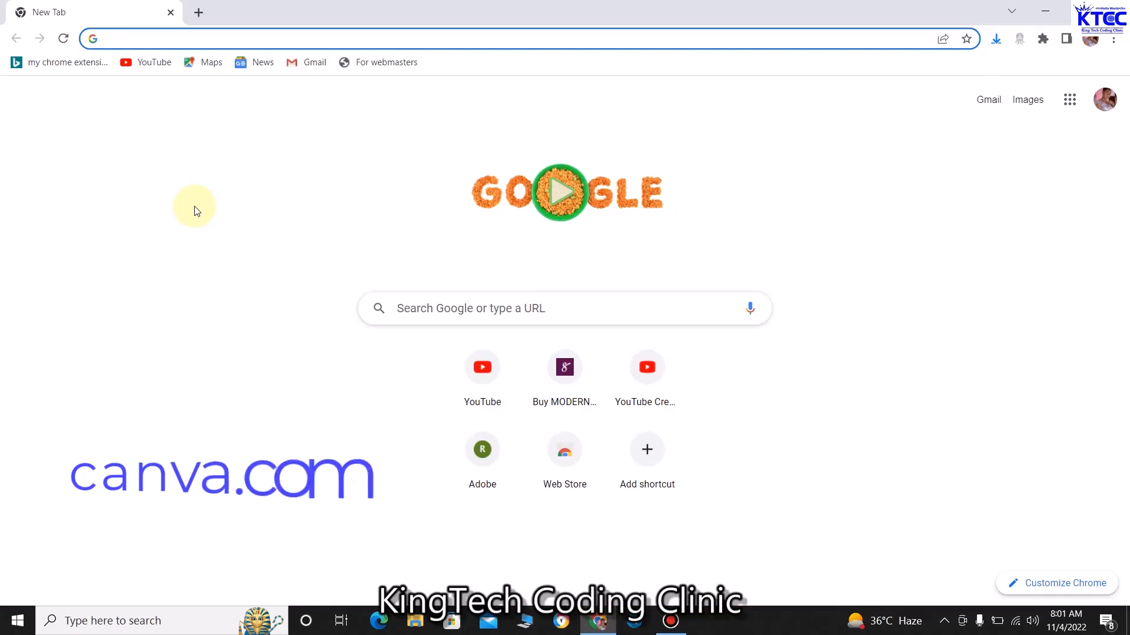
Load canva.com from the Chrome address bar suggestion
type("ca")
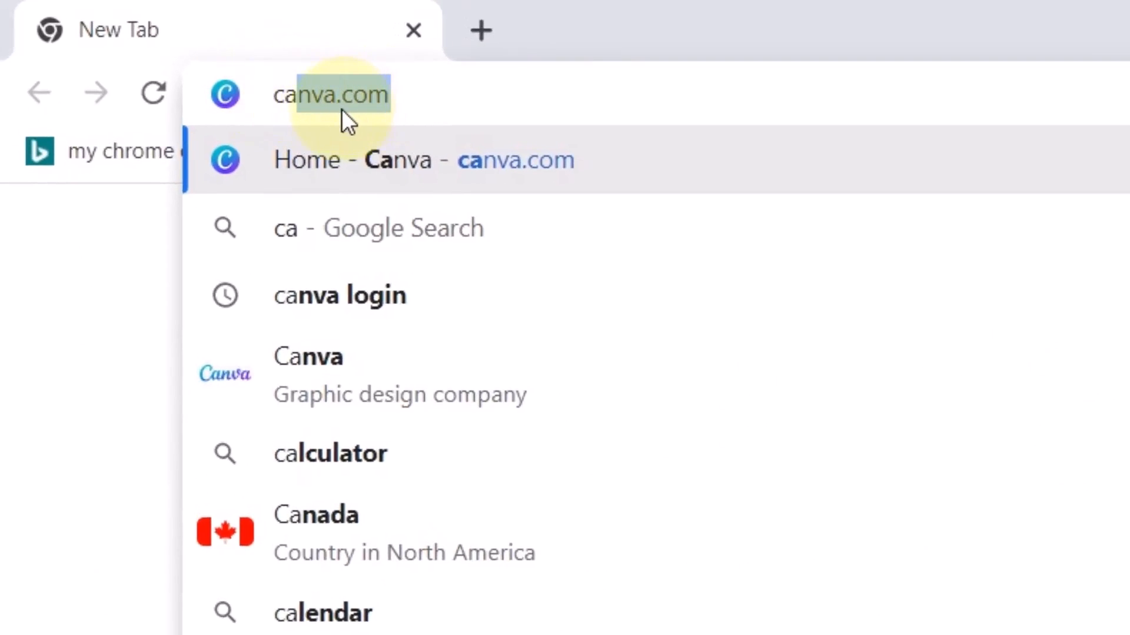
key("Return")
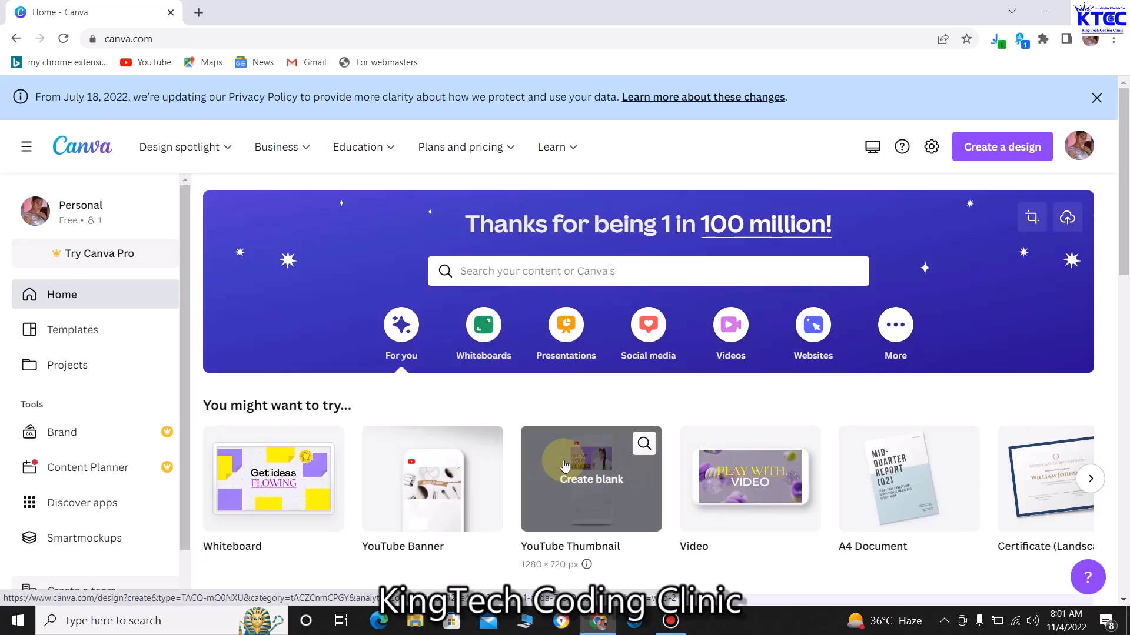
Search Canva's home page for 'certificates templates'
scroll(571, 462, "down", 1)
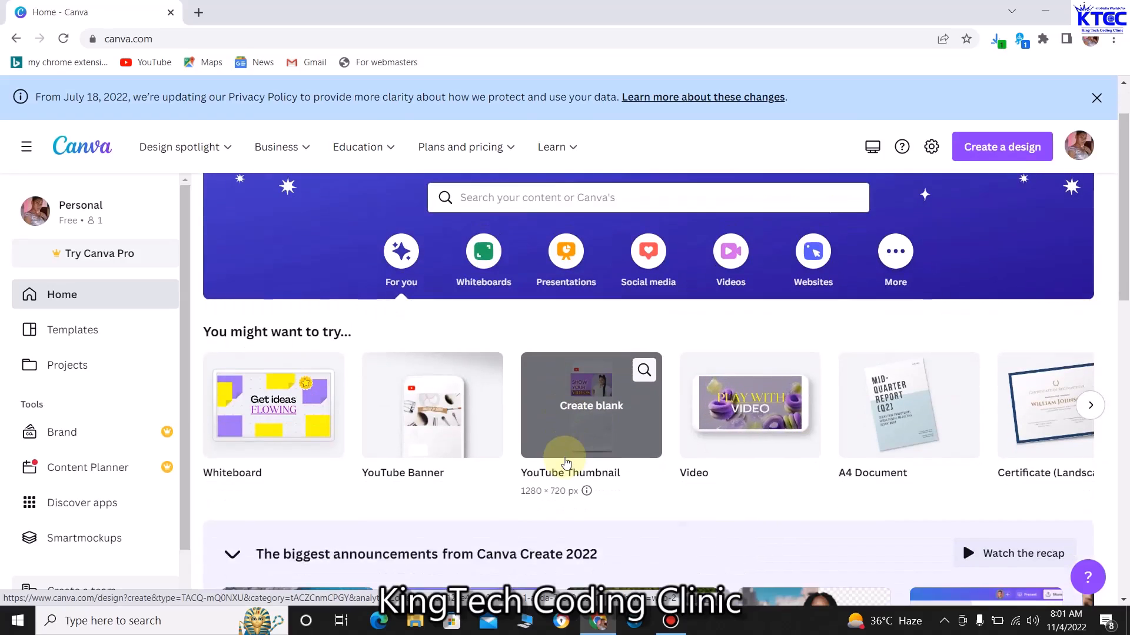
scroll(577, 454, "up", 1)
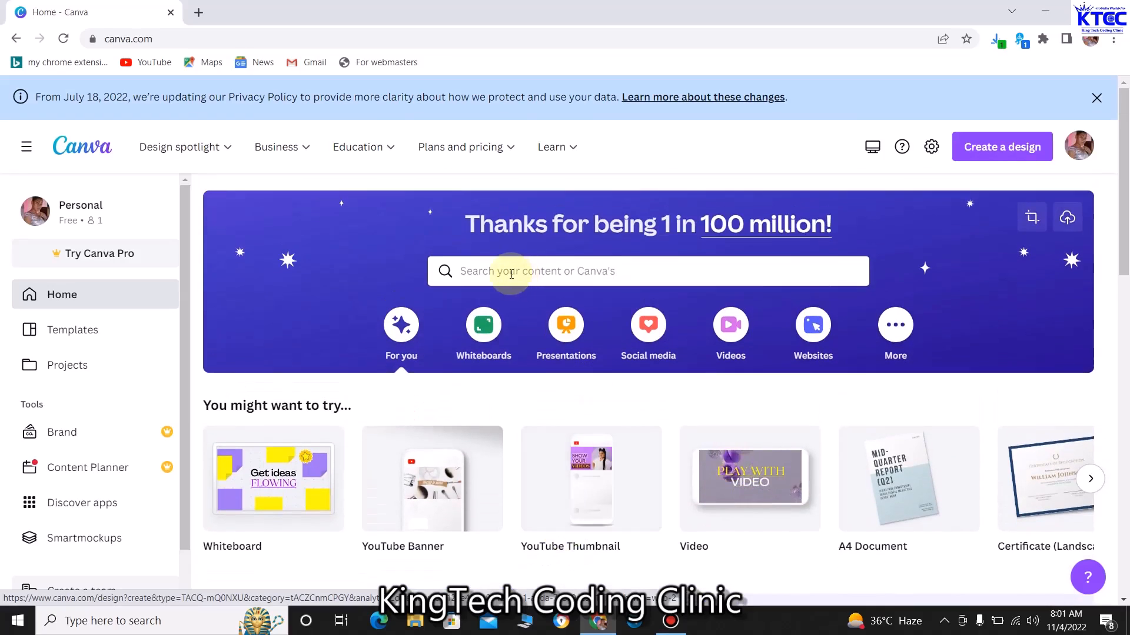
left_click(506, 272)
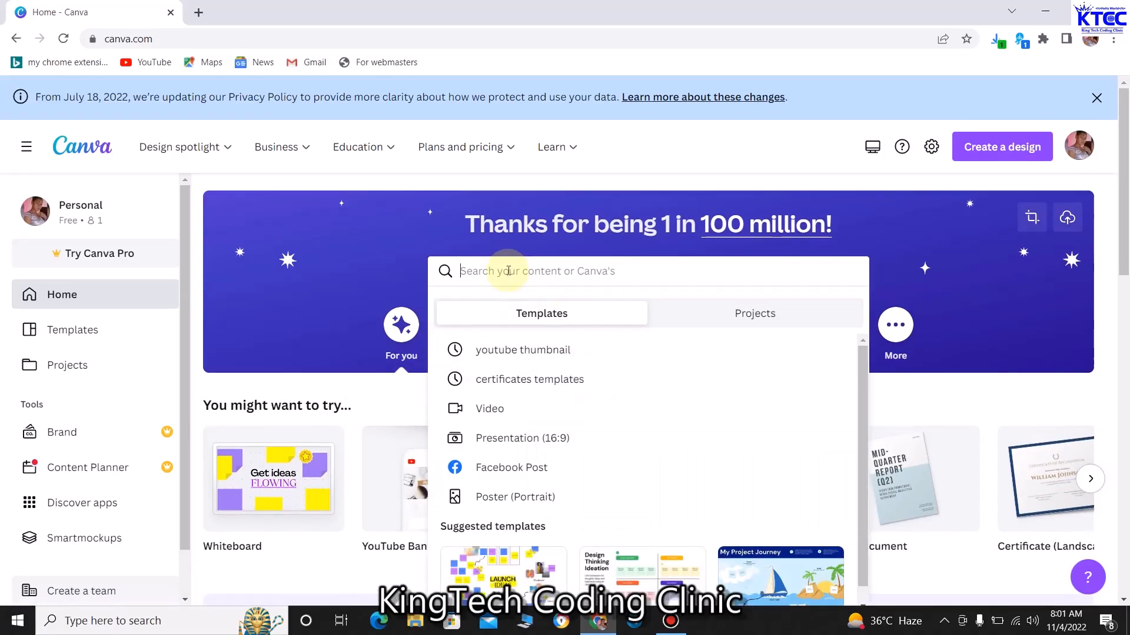
type("cert")
type("ificates ")
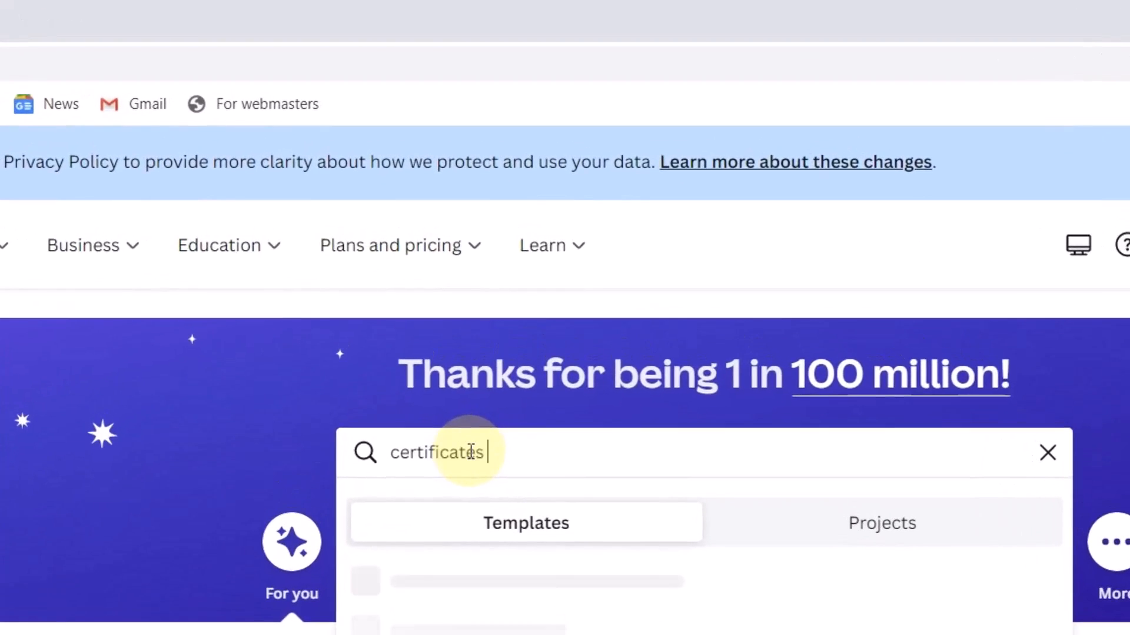
type("templates")
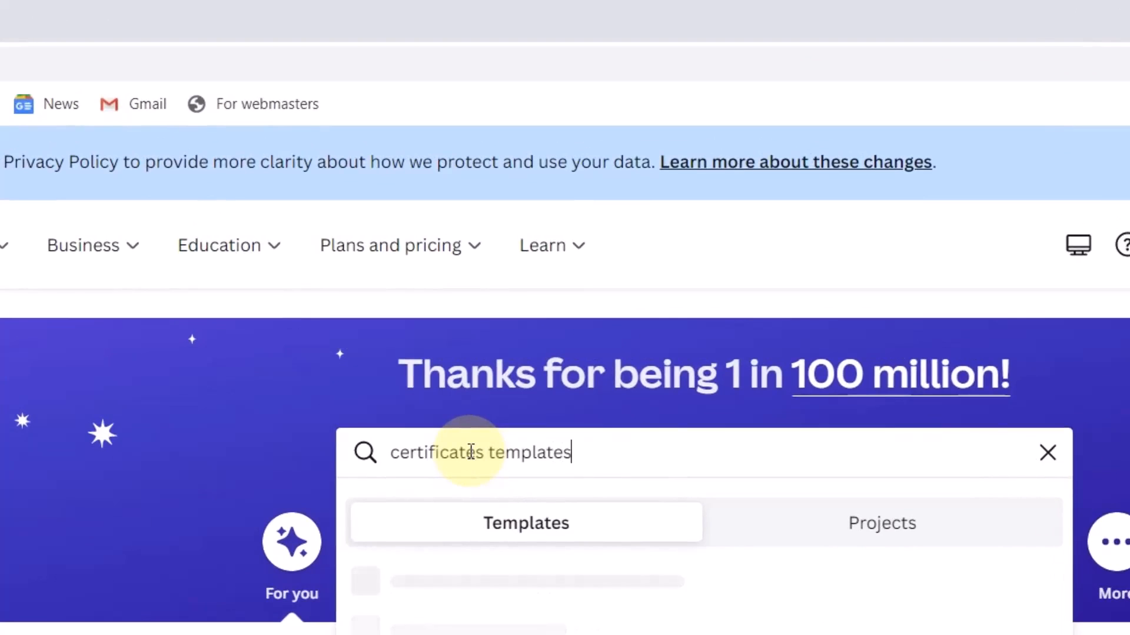
key("Return")
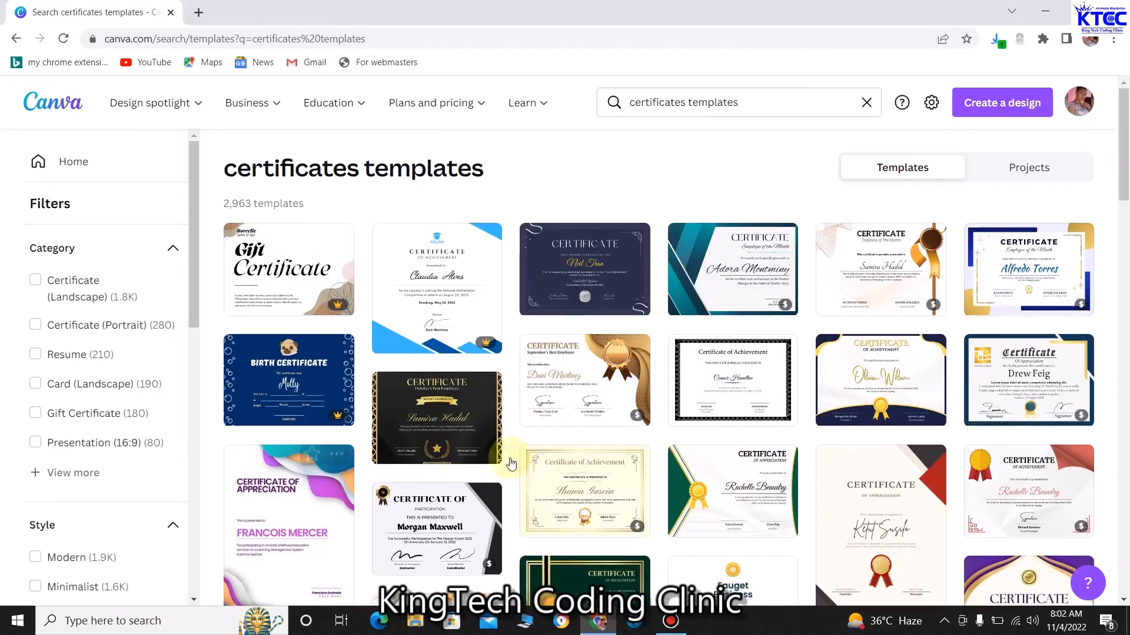
Scroll the results and open the red-bordered Certificate of Achievement template in the editor
scroll(779, 472, "down", 2)
scroll(778, 472, "down", 1)
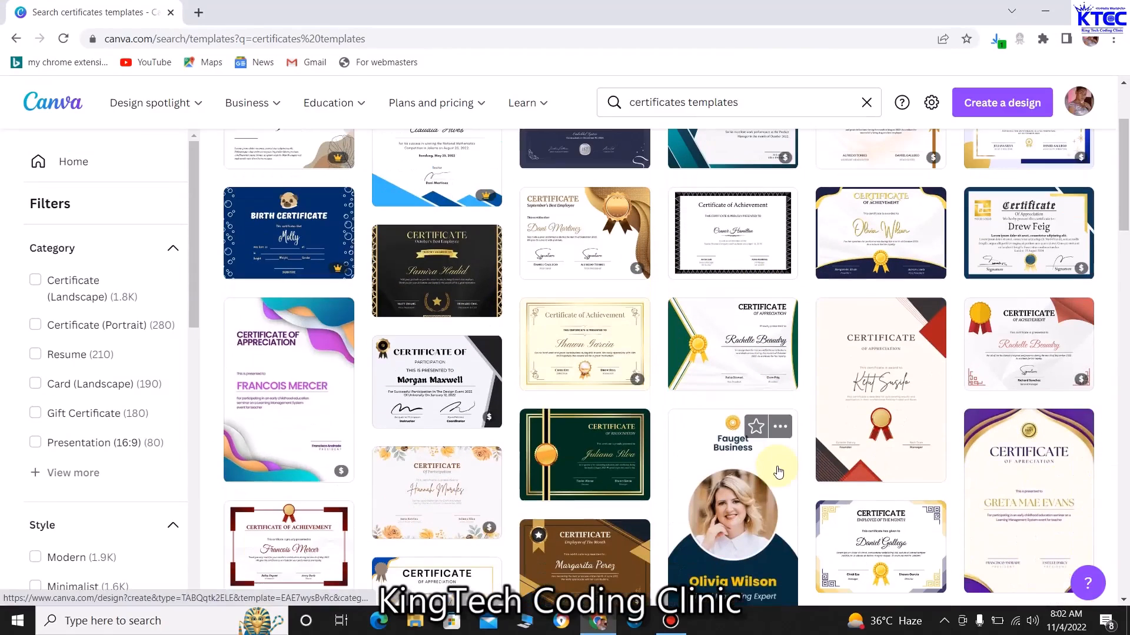
scroll(911, 509, "down", 1)
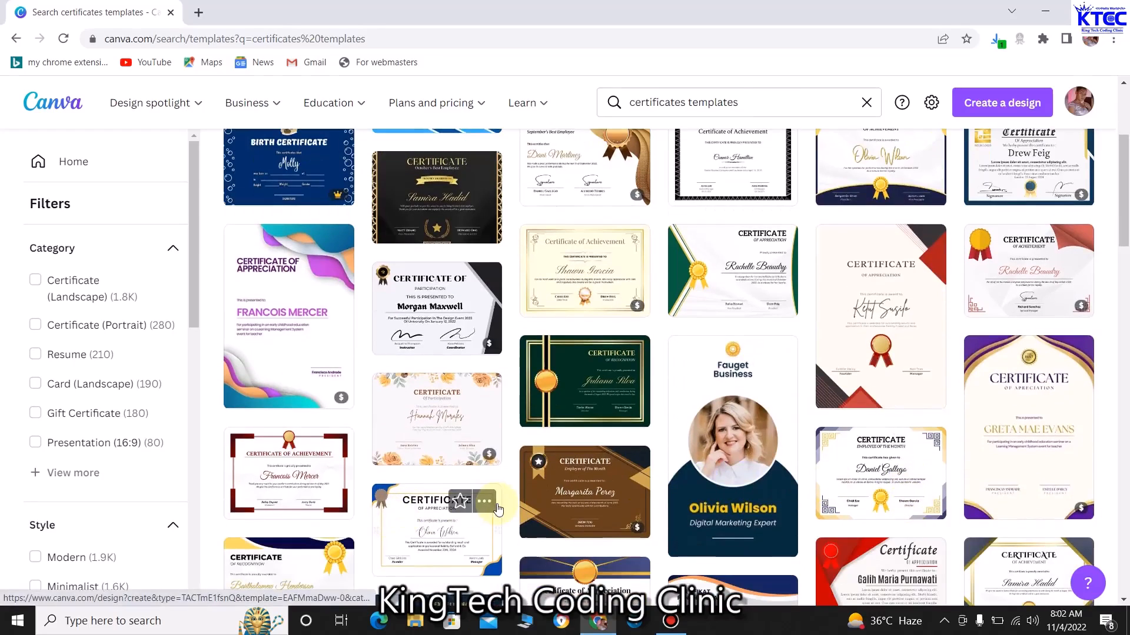
scroll(589, 494, "down", 1)
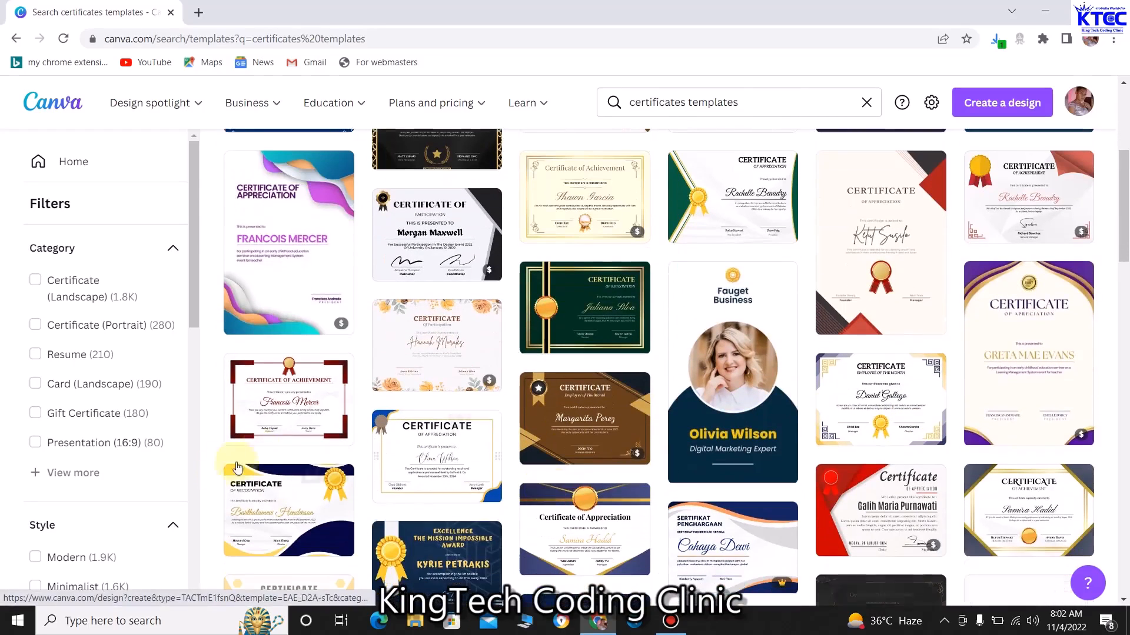
left_click(283, 410)
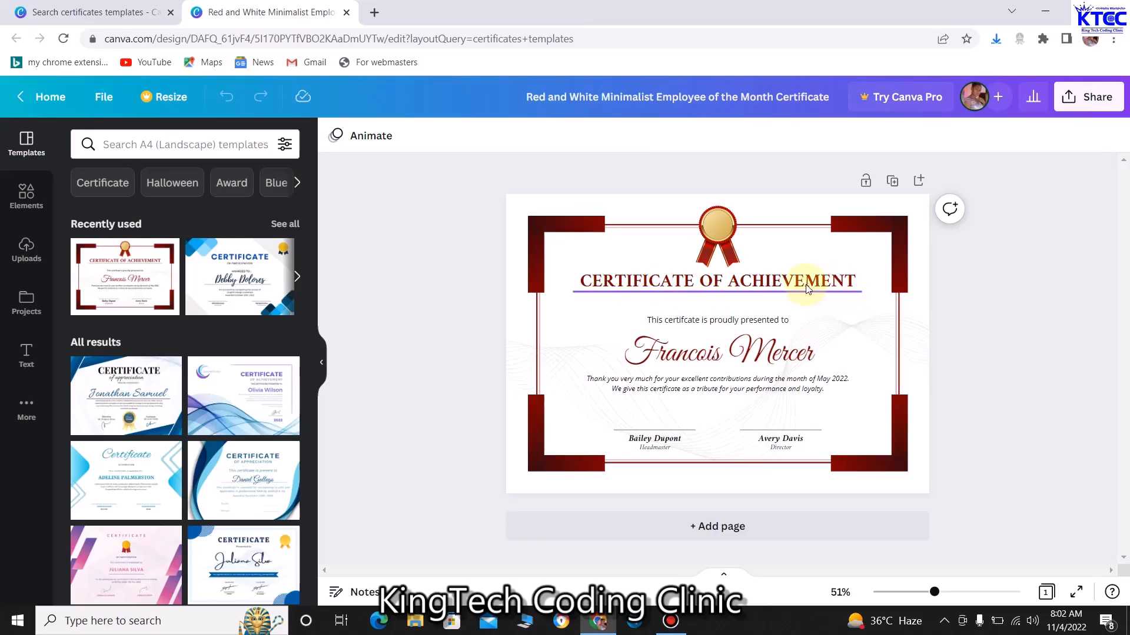
Replace 'ACHIEVEMENT' in the certificate heading with 'PARTICIPATION'
left_click(810, 290)
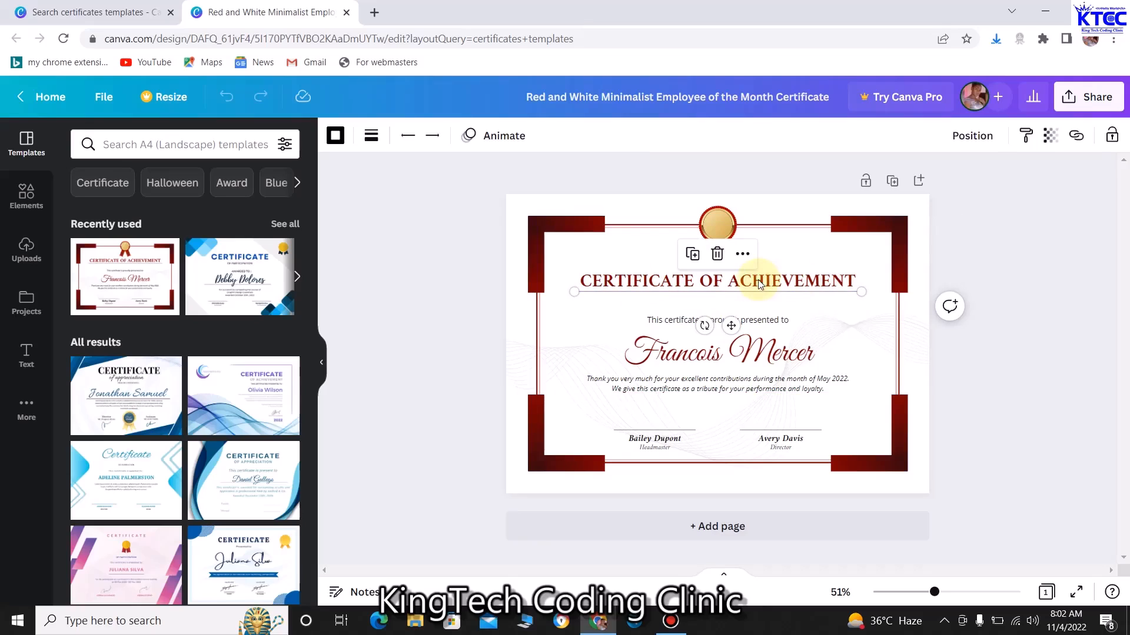
left_click(789, 281)
left_click(791, 281)
left_click(804, 281)
key("BackSpace")
key("BackSpace")
key("BackSpace")
key("BackSpace")
key("BackSpace")
key("BackSpace")
key("BackSpace")
key("BackSpace")
key("BackSpace")
key("BackSpace")
key("BackSpace")
key("BackSpace")
type("PARTIC")
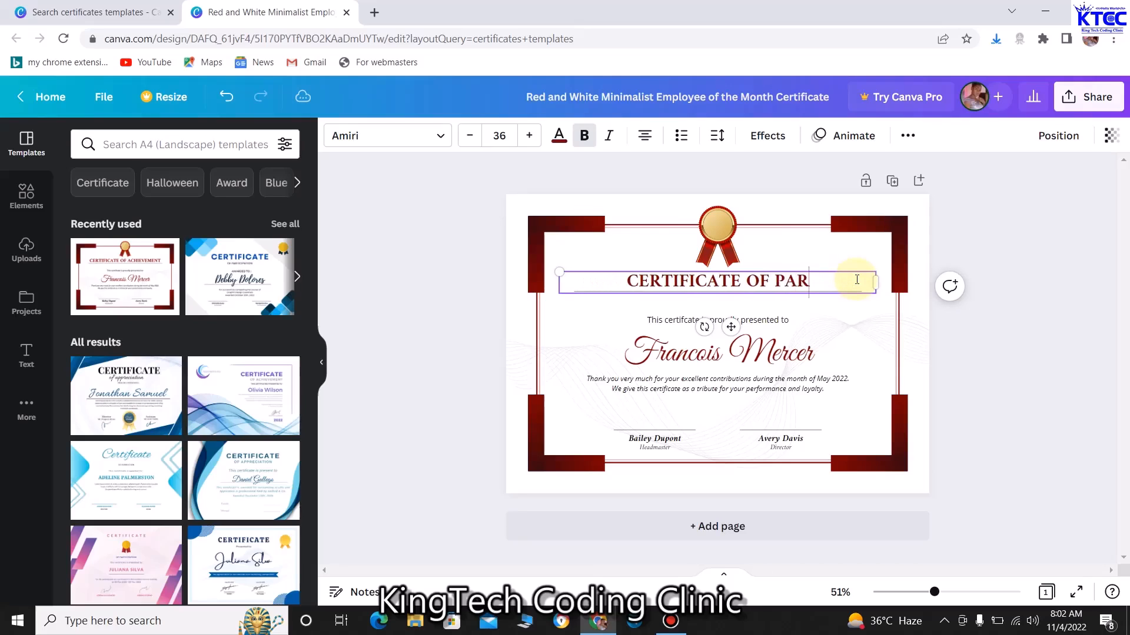
type("IPATIO")
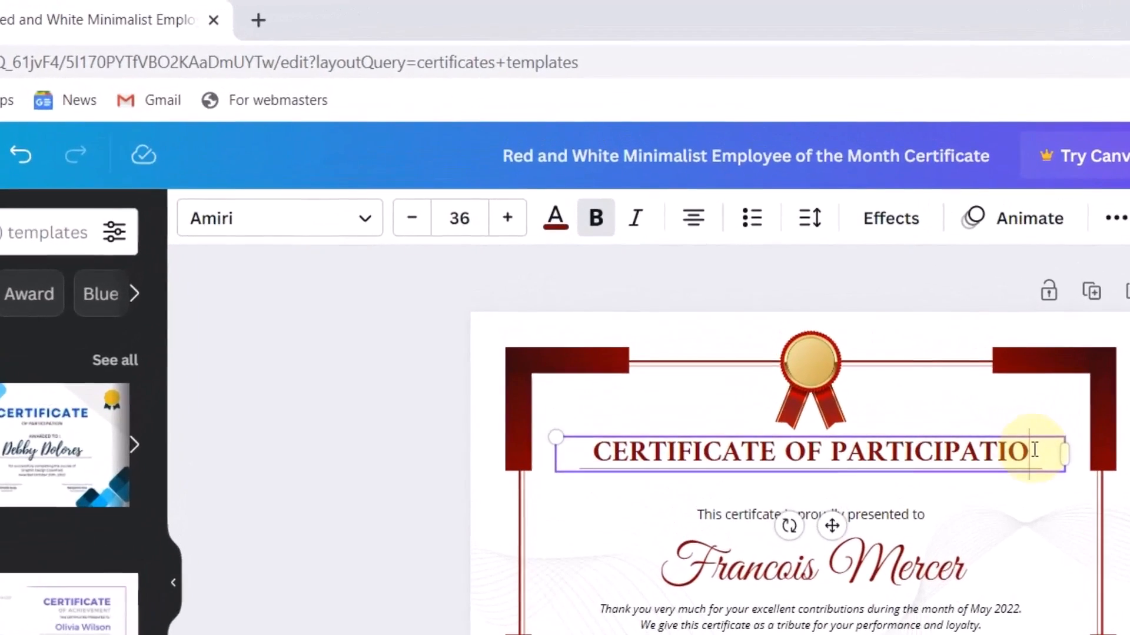
type("N")
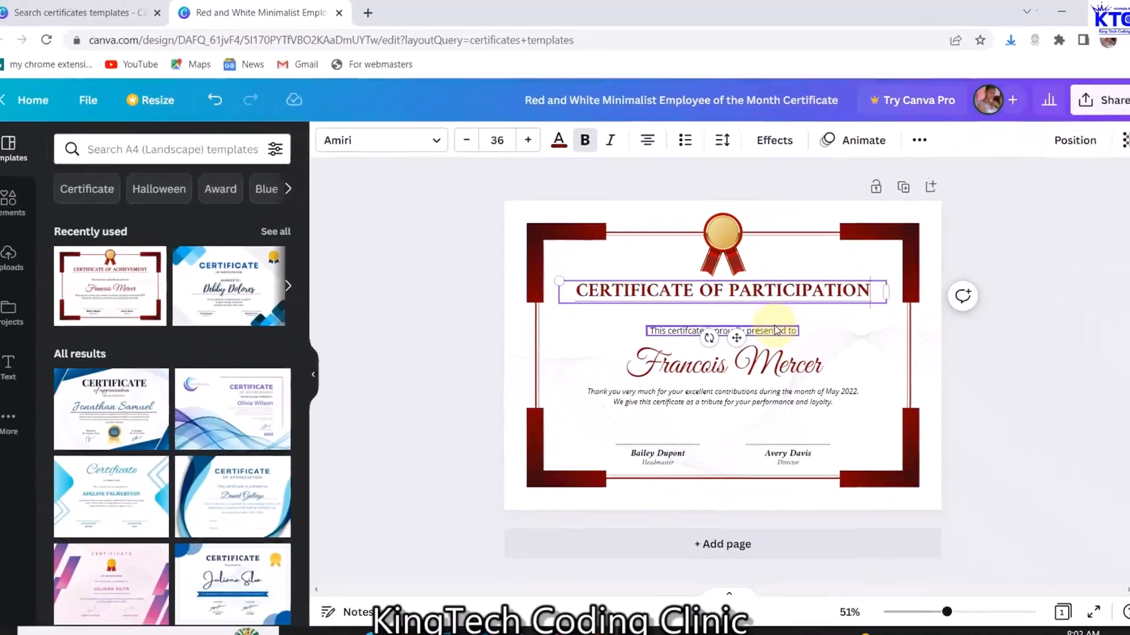
Move the presented-to line up, set it to size 22 bold, and widen it onto one line
left_click(900, 515)
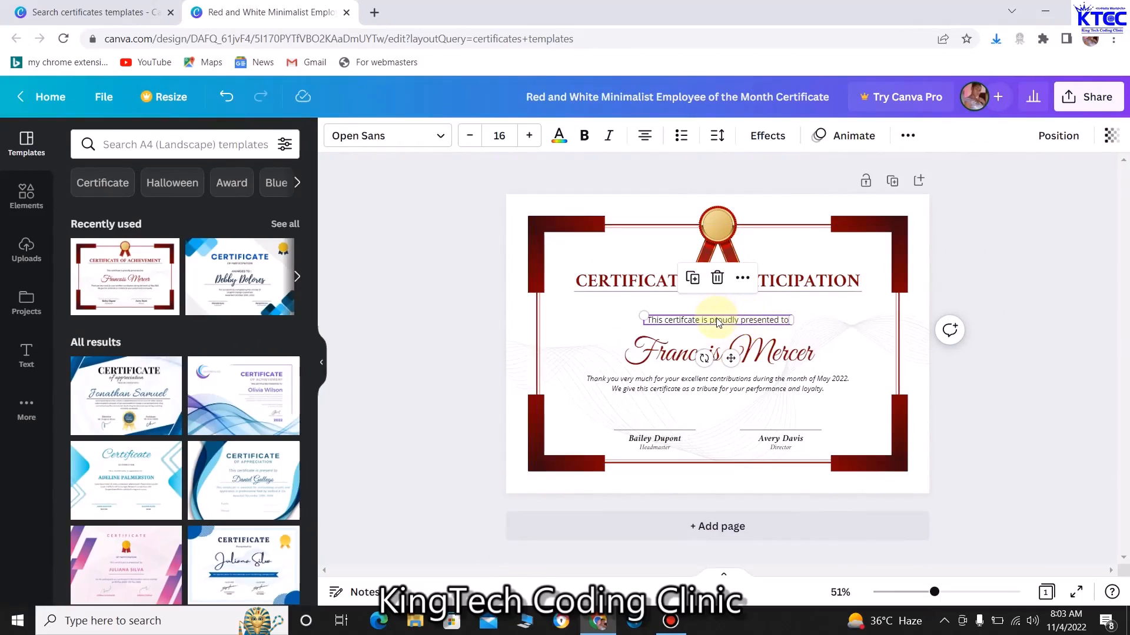
left_click_drag(712, 324, 708, 311)
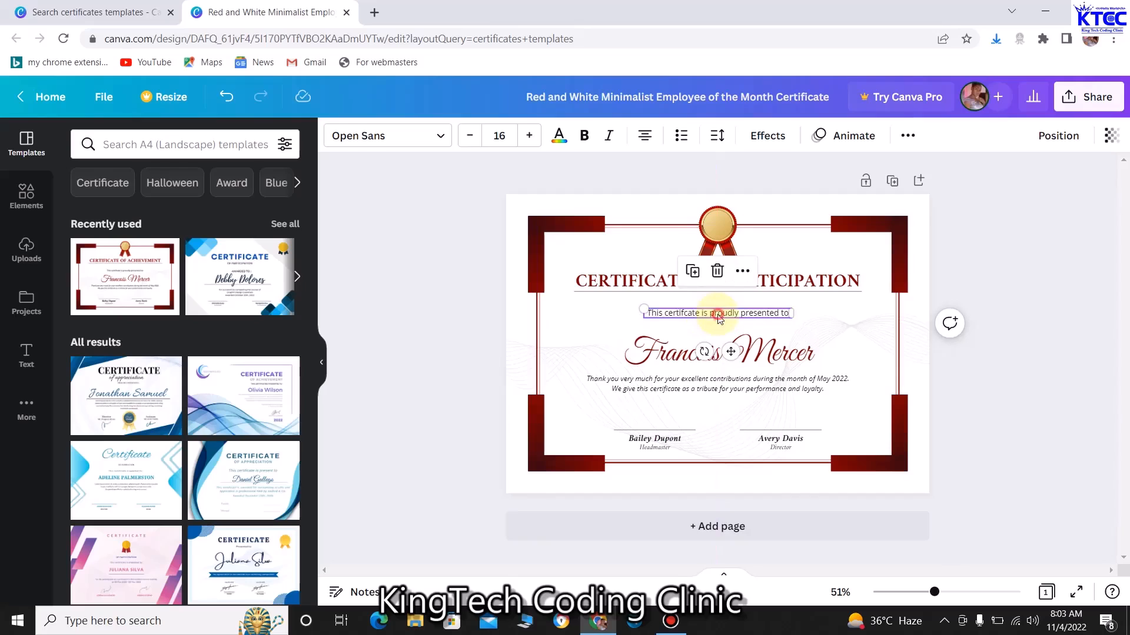
double_click(718, 318)
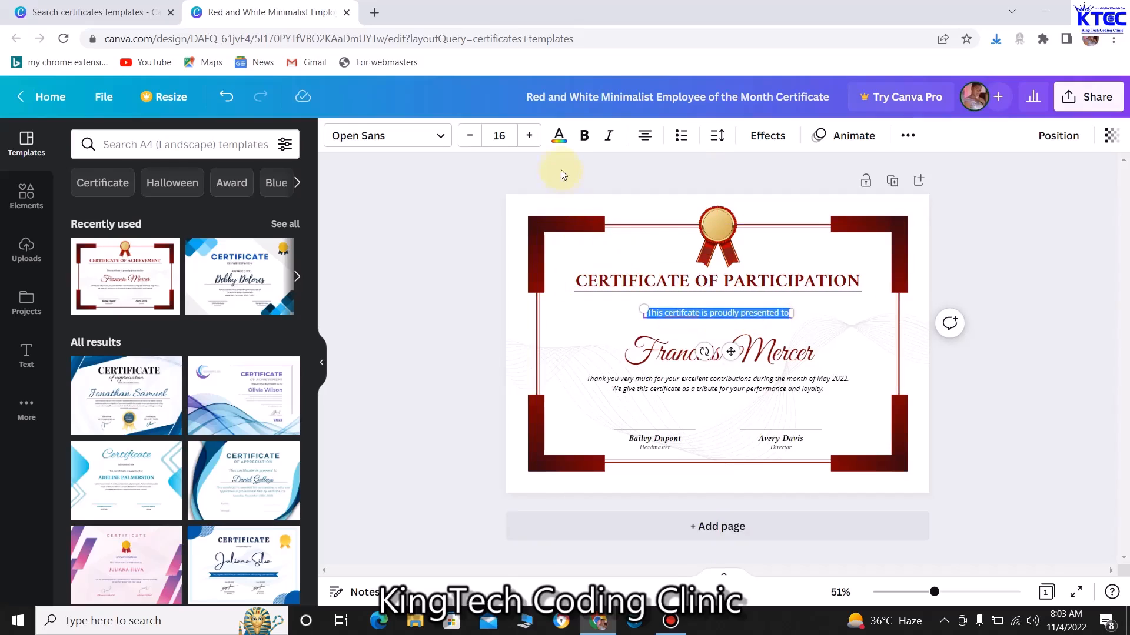
left_click(532, 137)
left_click(531, 137)
left_click(531, 137)
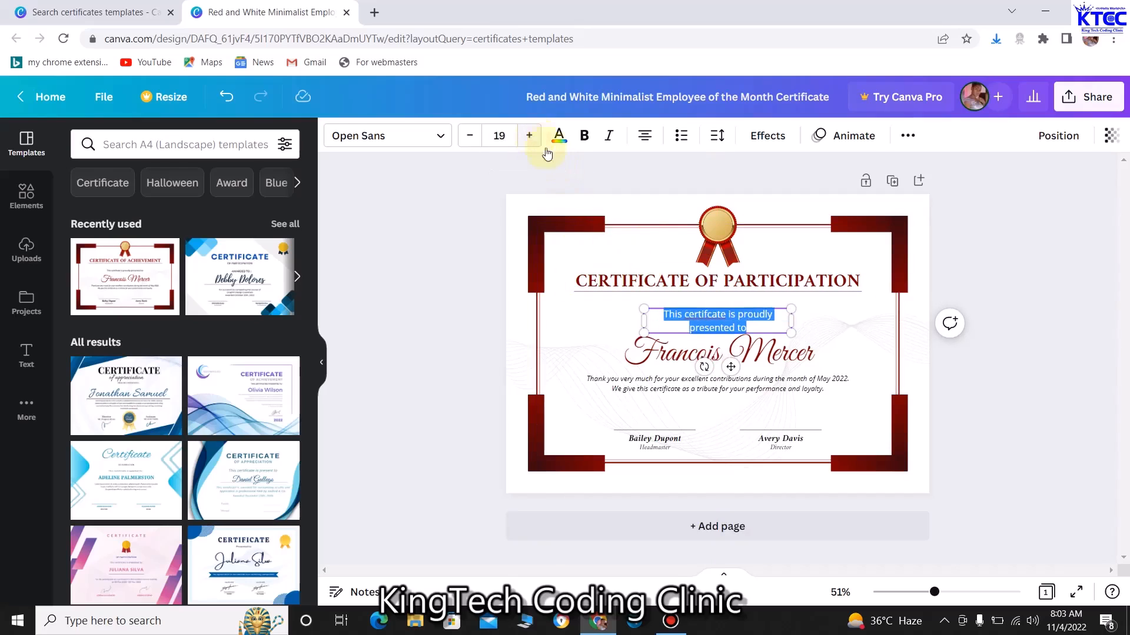
left_click_drag(793, 320, 831, 320)
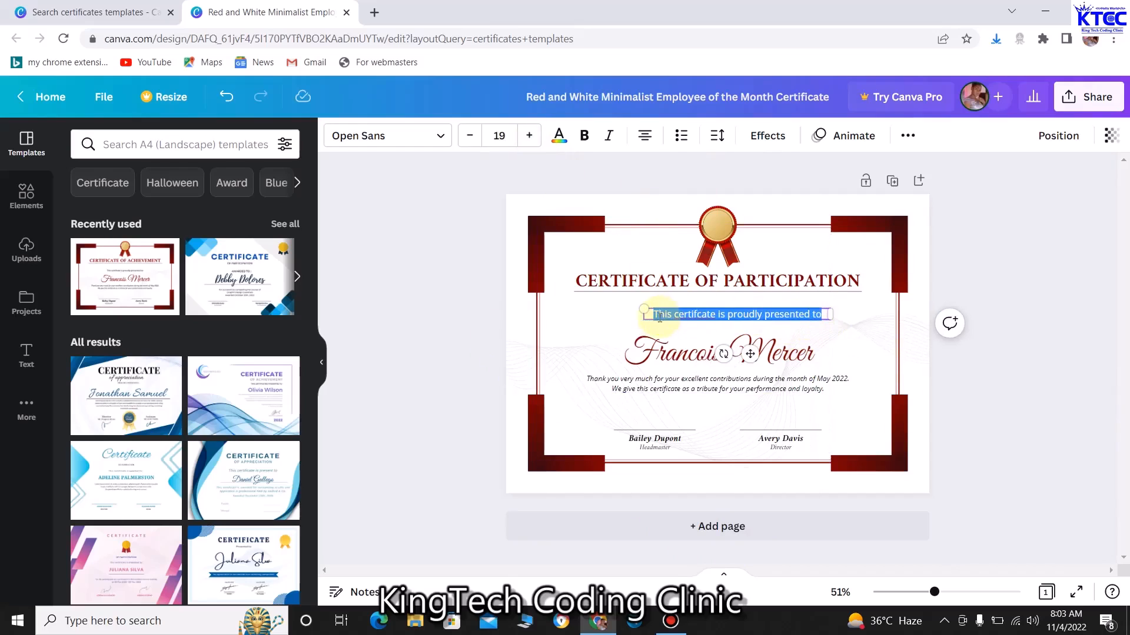
left_click(529, 136)
left_click(530, 136)
left_click(530, 136)
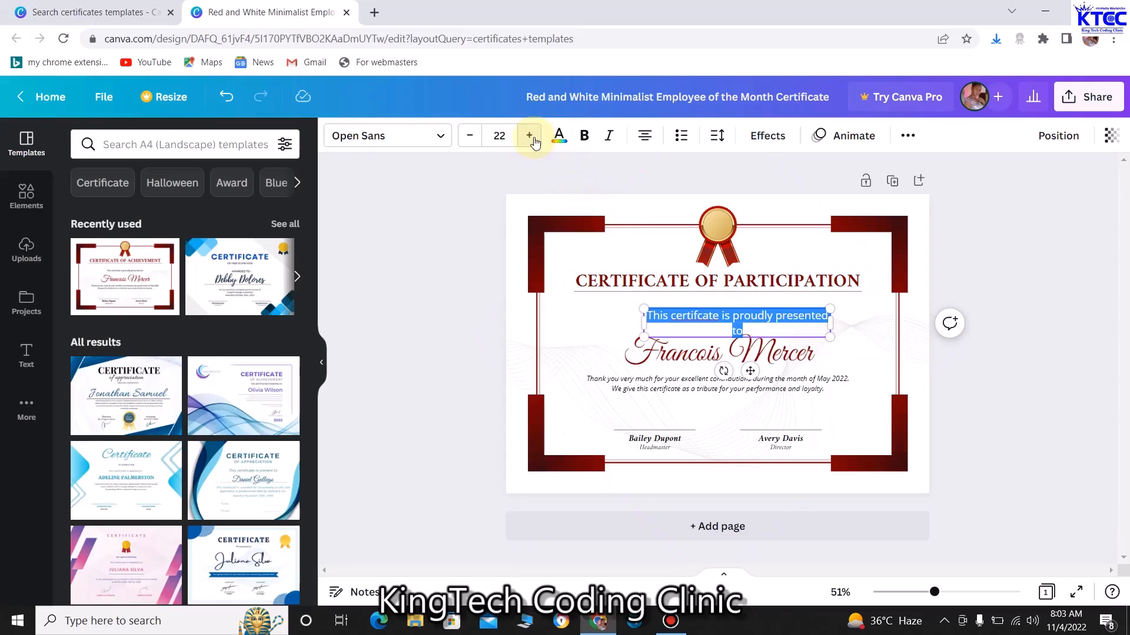
left_click_drag(644, 322, 617, 322)
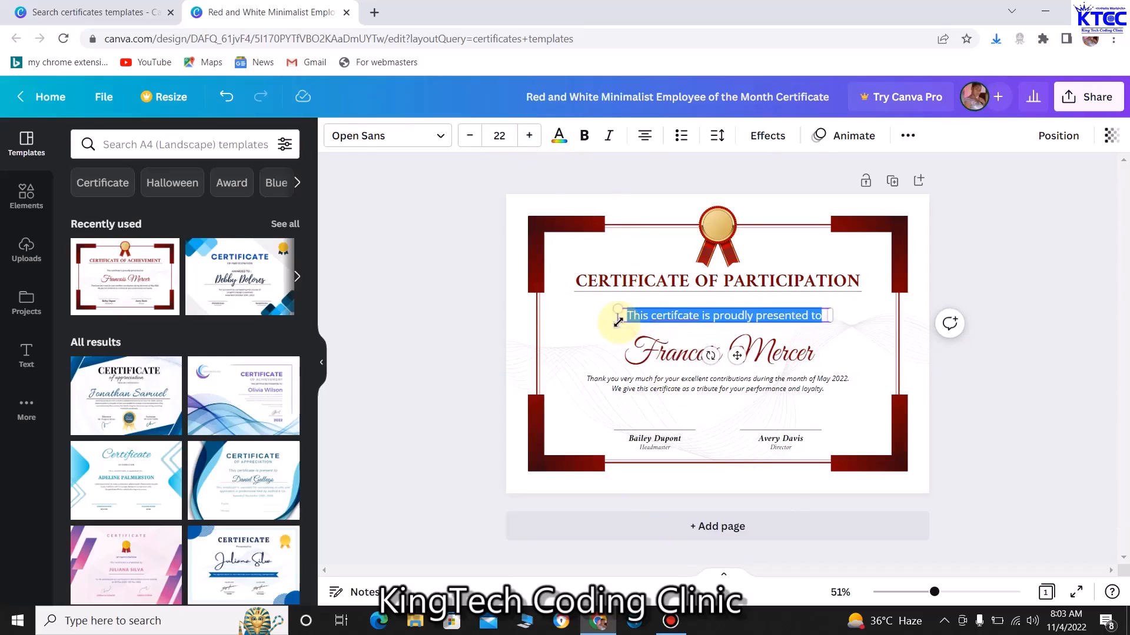
left_click(585, 135)
left_click(588, 352)
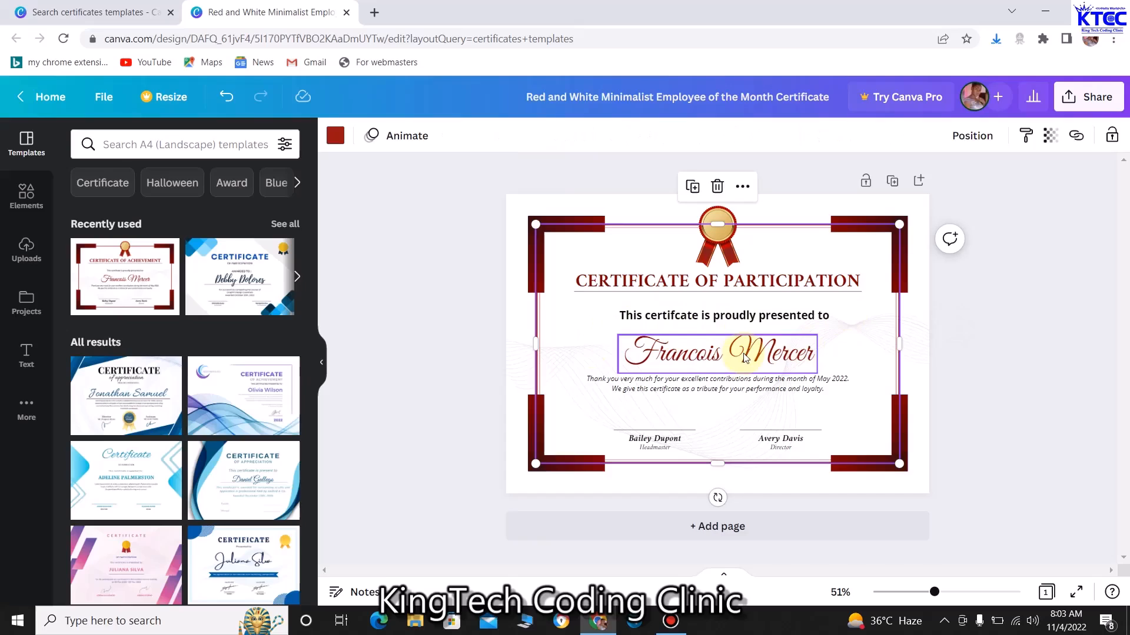
Delete the recipient's name text from the certificate
left_click(702, 360)
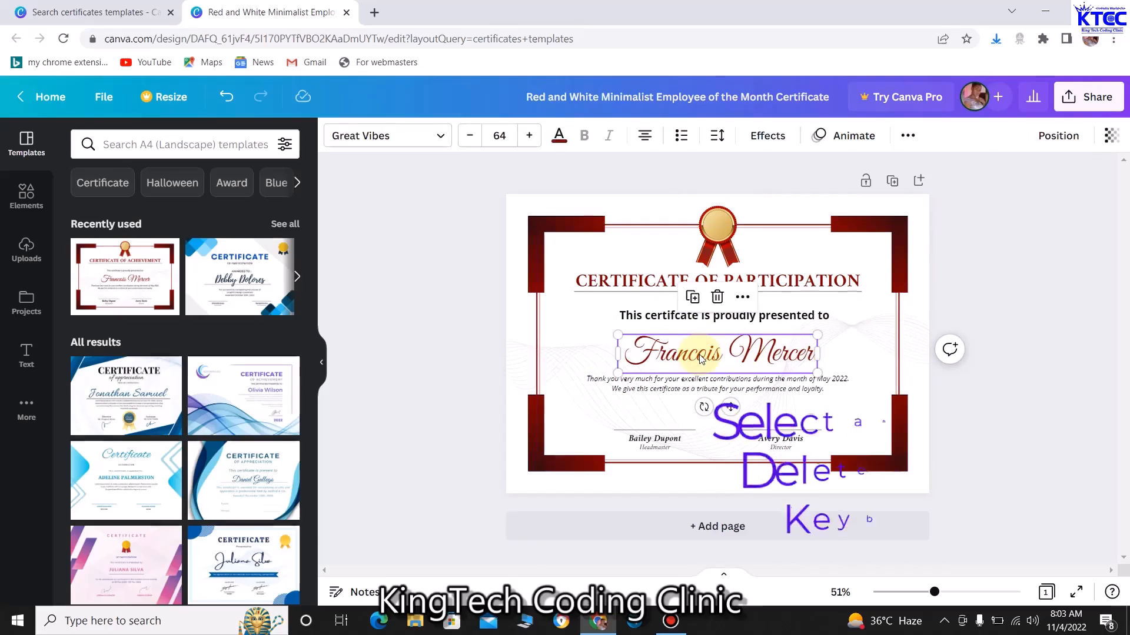
key("Delete")
left_click(701, 360)
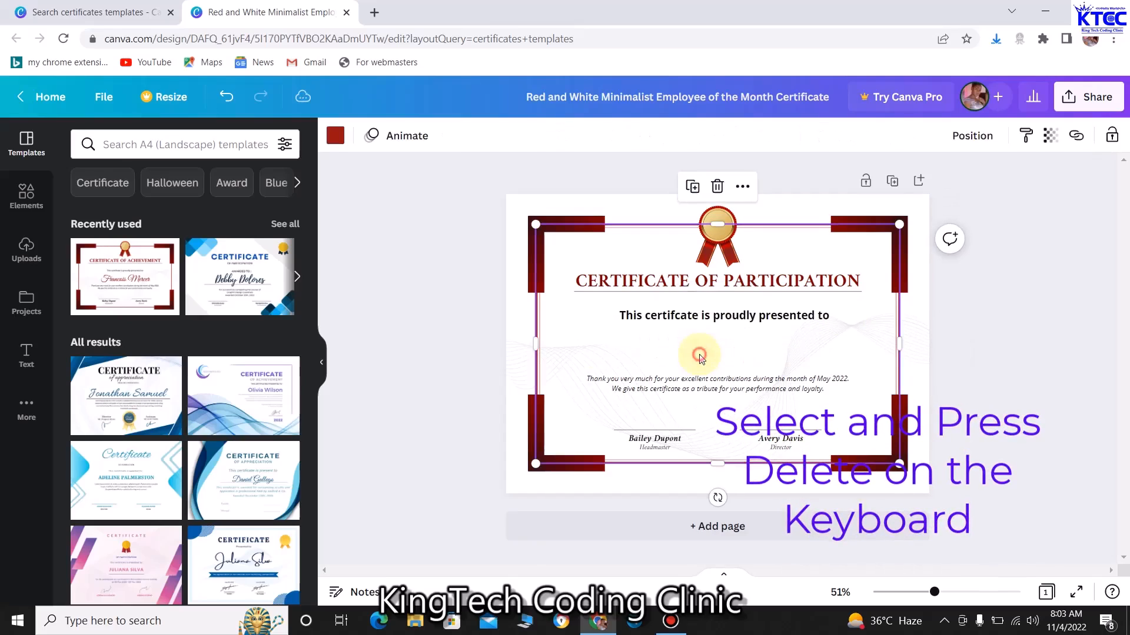
Duplicate the right signature line, move it to the name spot and lengthen it leftward
left_click(803, 430)
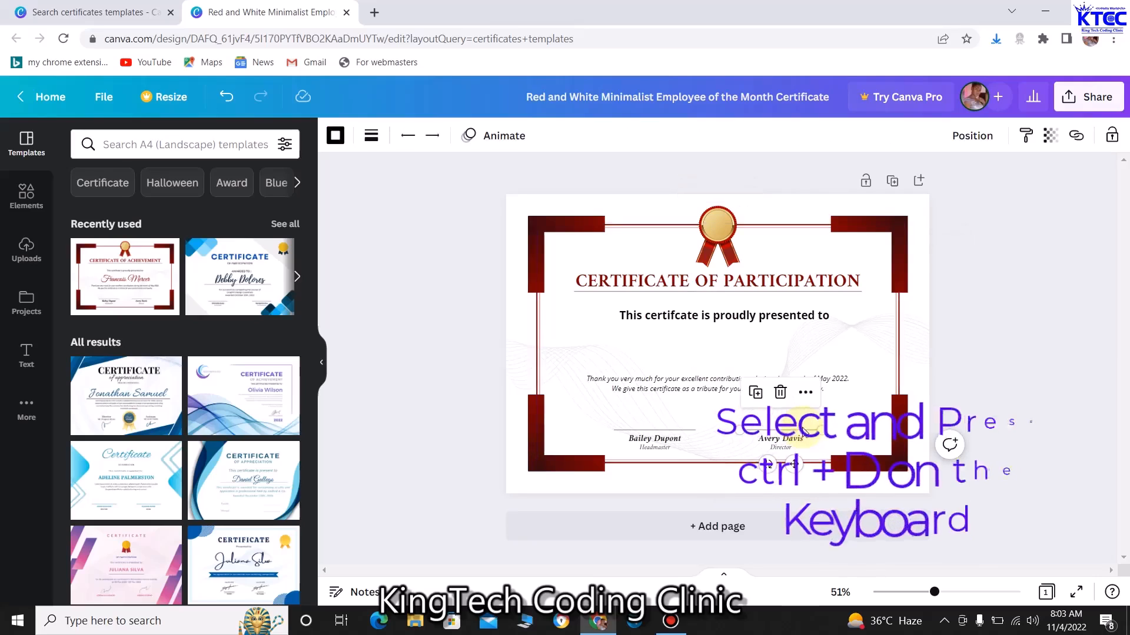
key("ctrl+d")
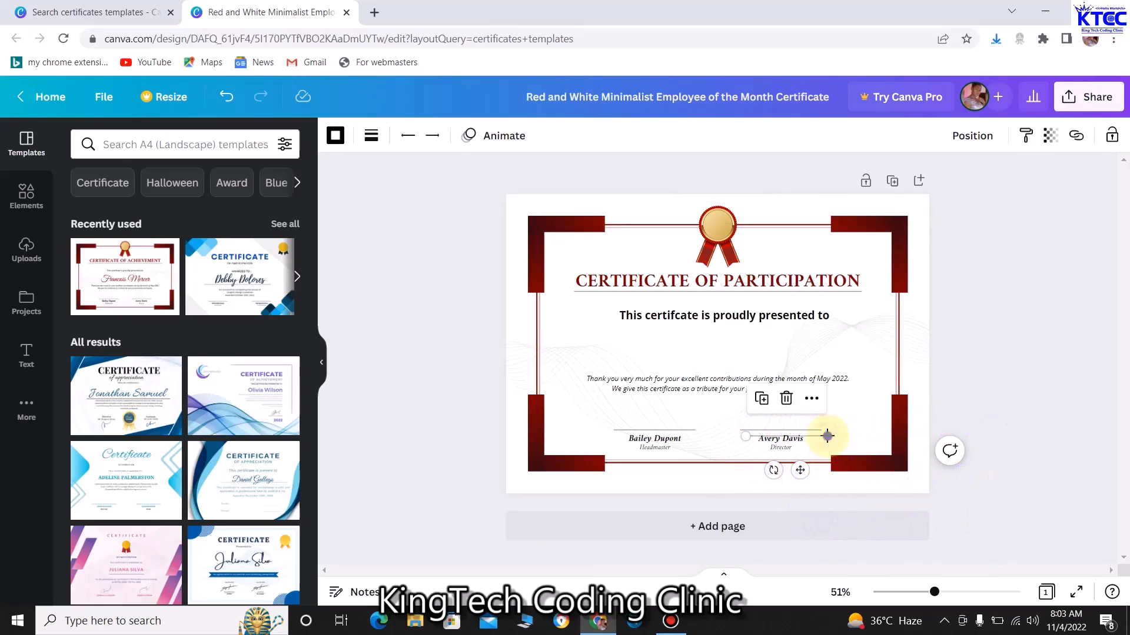
mouse_move(800, 470)
left_mouse_down()
mouse_move(783, 439)
mouse_move(728, 398)
mouse_move(769, 362)
mouse_move(830, 362)
left_mouse_up()
left_click_drag(669, 362, 598, 369)
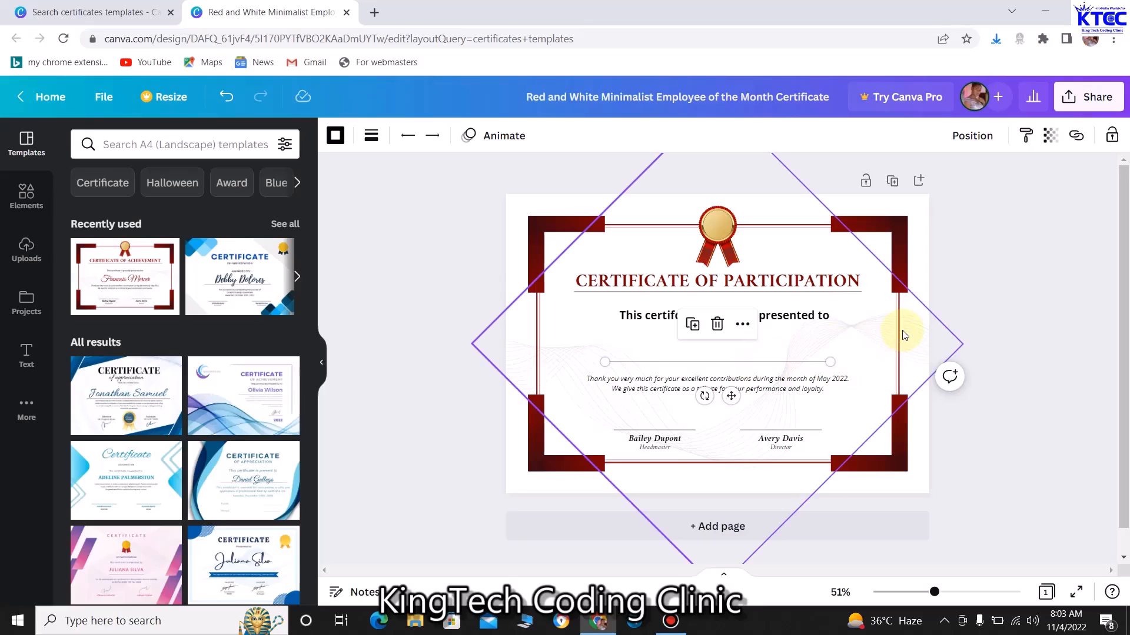
key("Down")
key("Down")
key("Down")
key("Down")
key("Down")
key("Down")
key("Down")
key("Down")
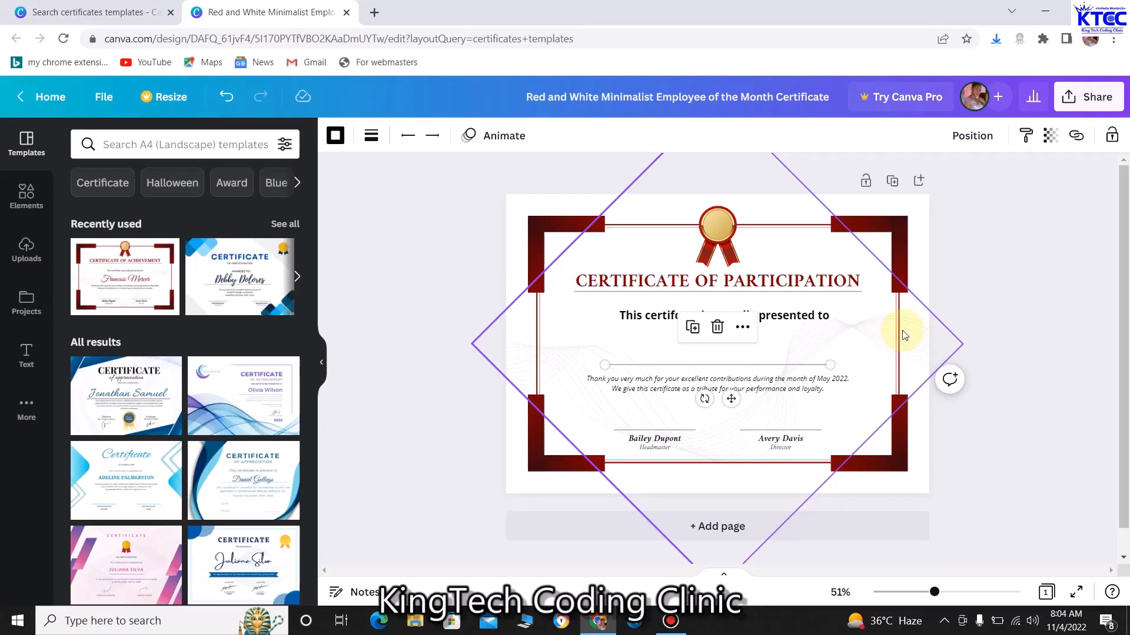
key("Down")
key("Down")
key("Down")
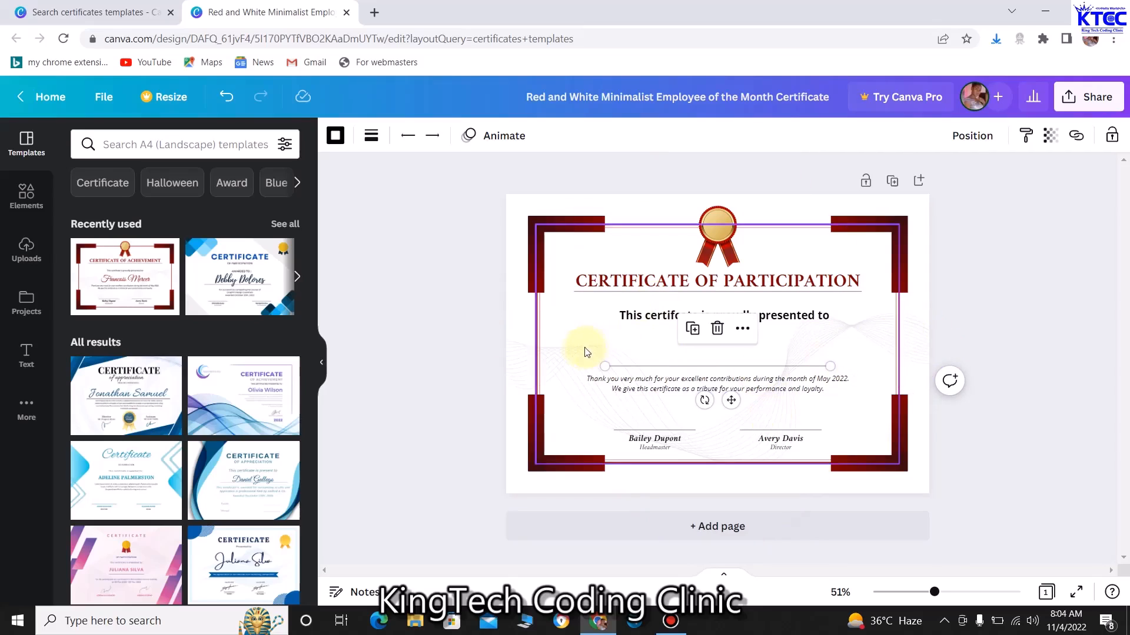
left_click(582, 325)
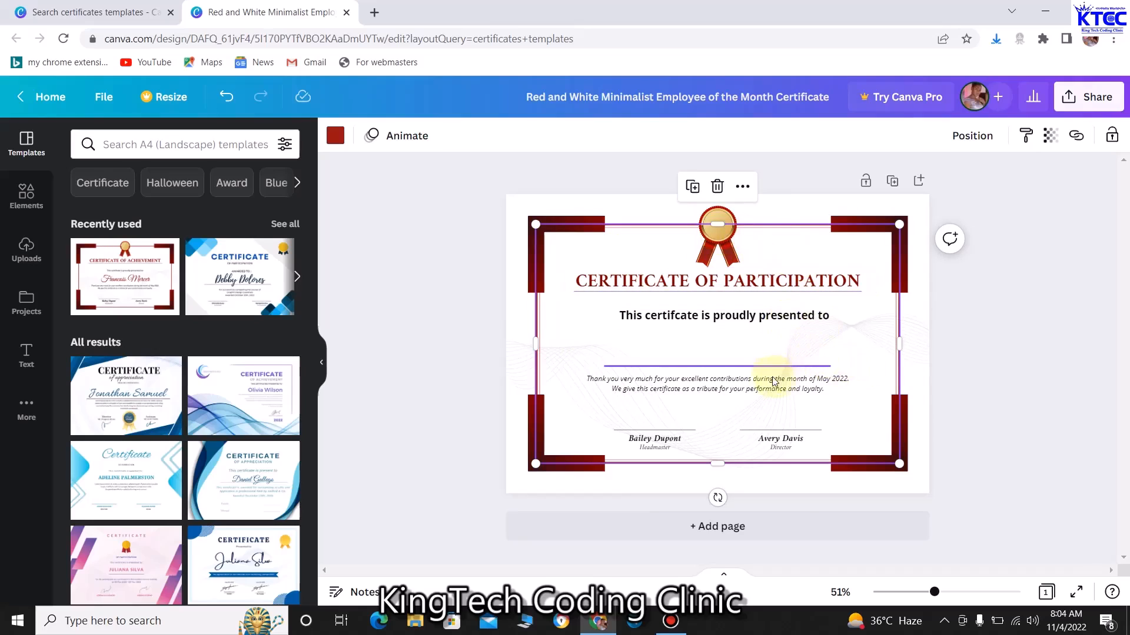
Replace the thank-you paragraph with non-italic text ending 'Digital Literacy Training With KingTech Codig Clinic'
left_click(739, 388)
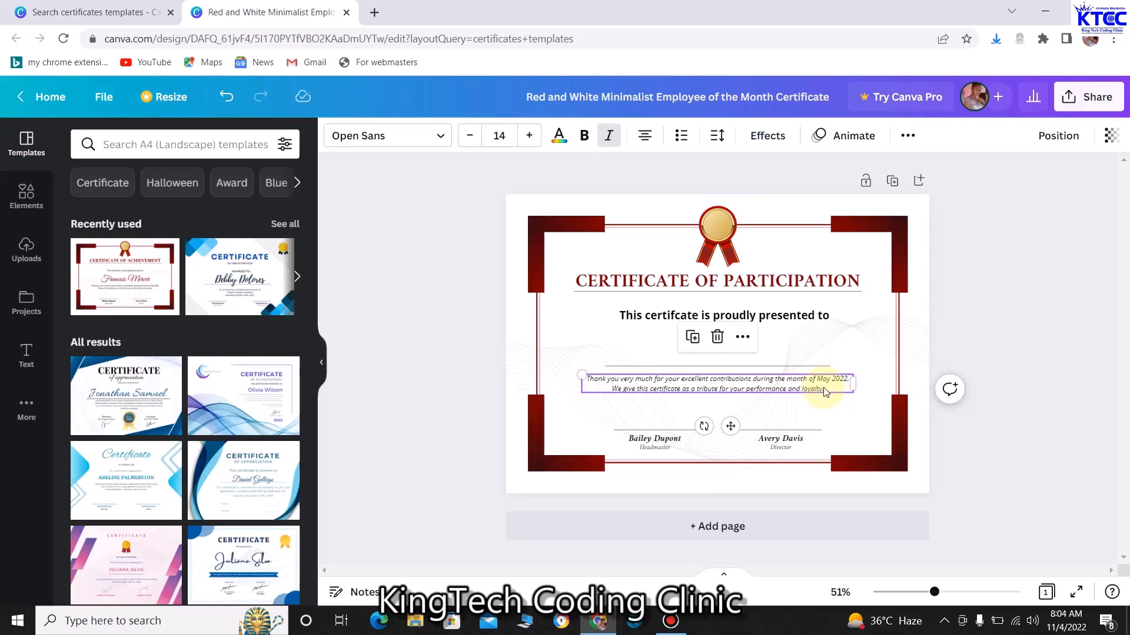
double_click(826, 390)
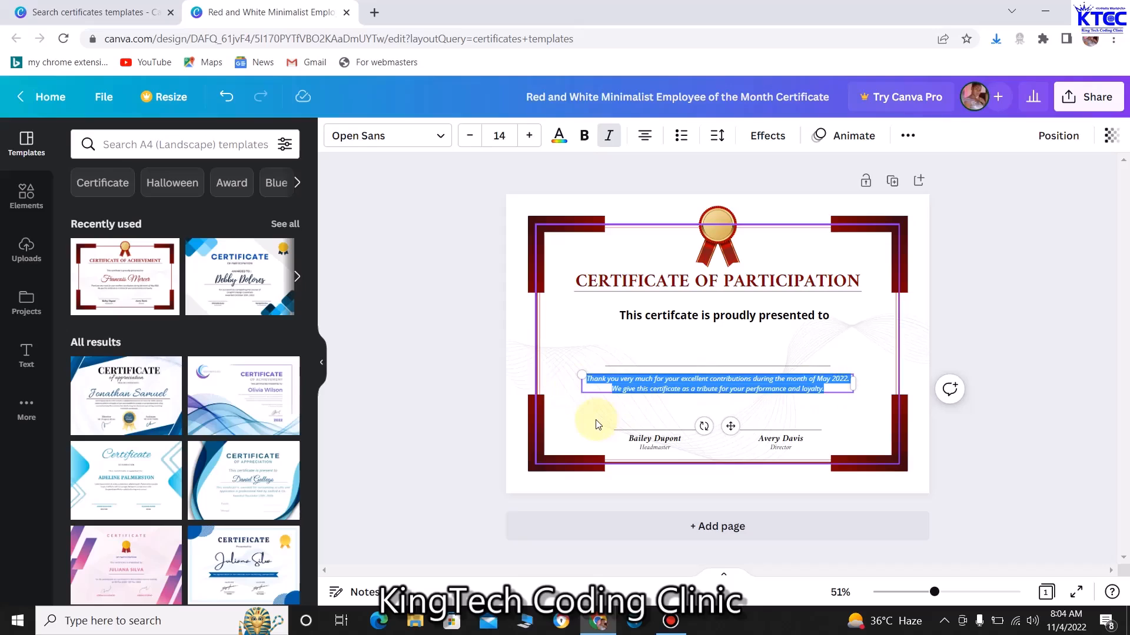
key("BackSpace")
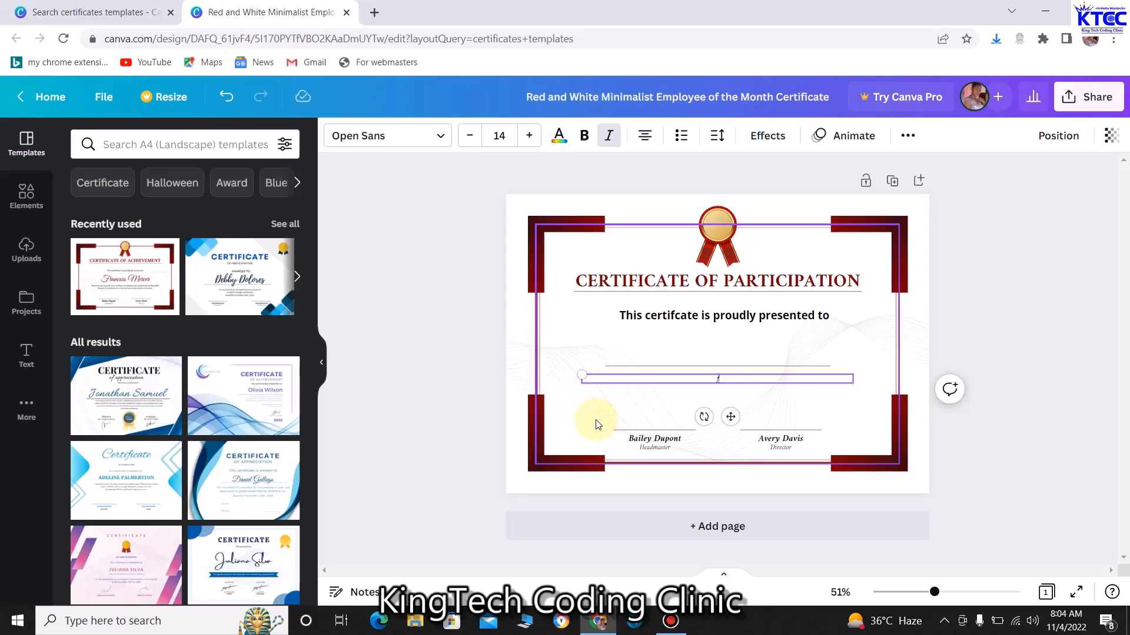
key("ctrl+i")
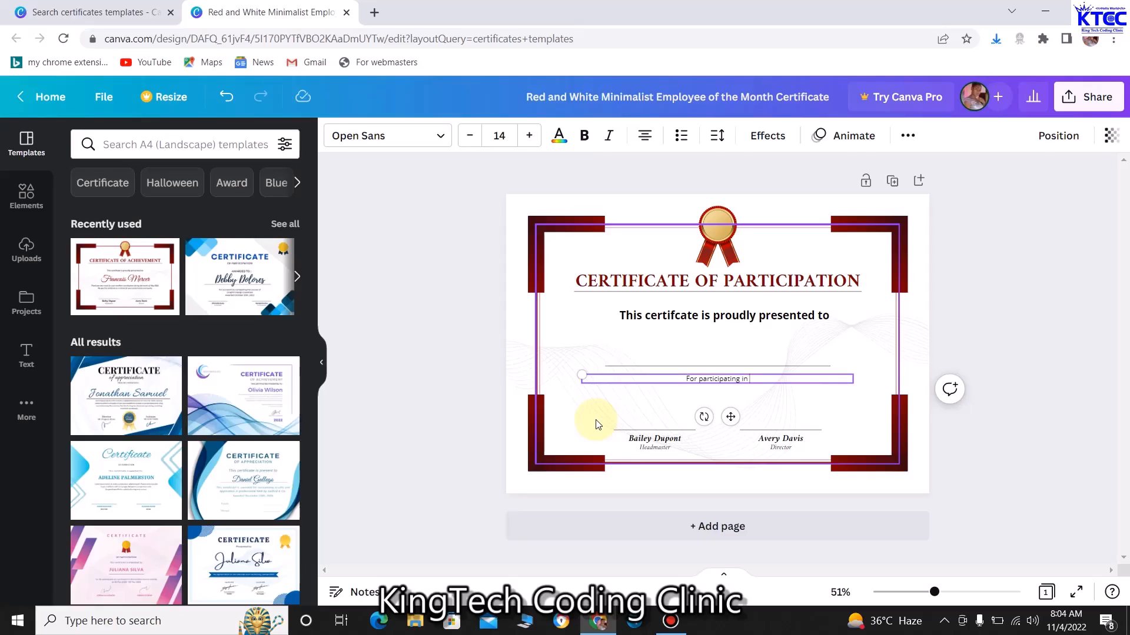
type("en")
type("eracy")
type(" Trainin")
type("g W")
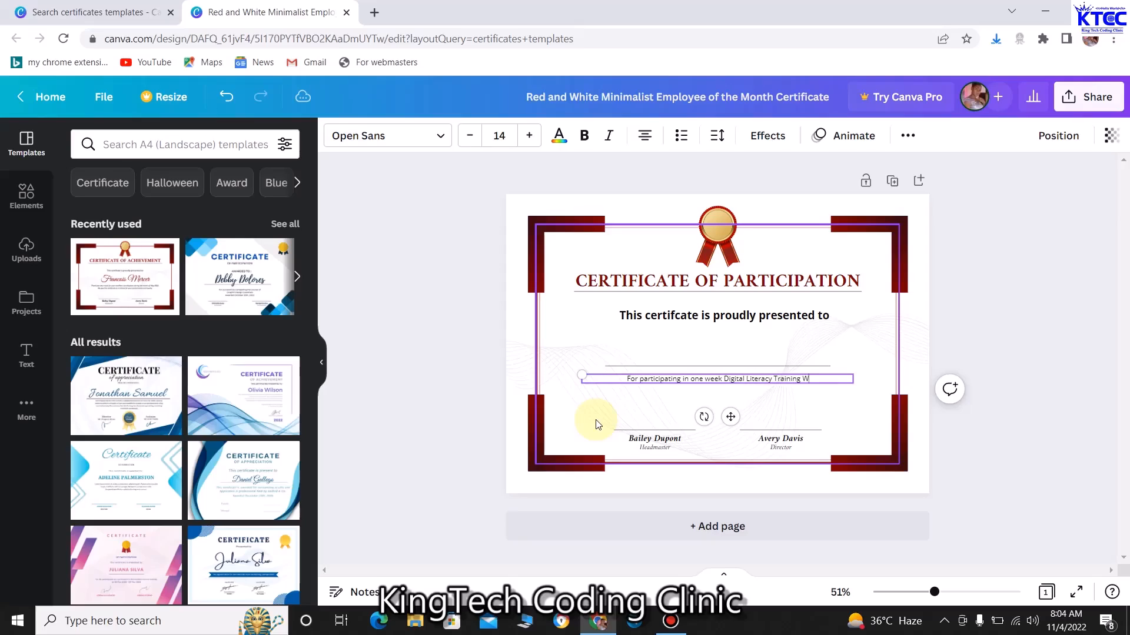
type("ith King")
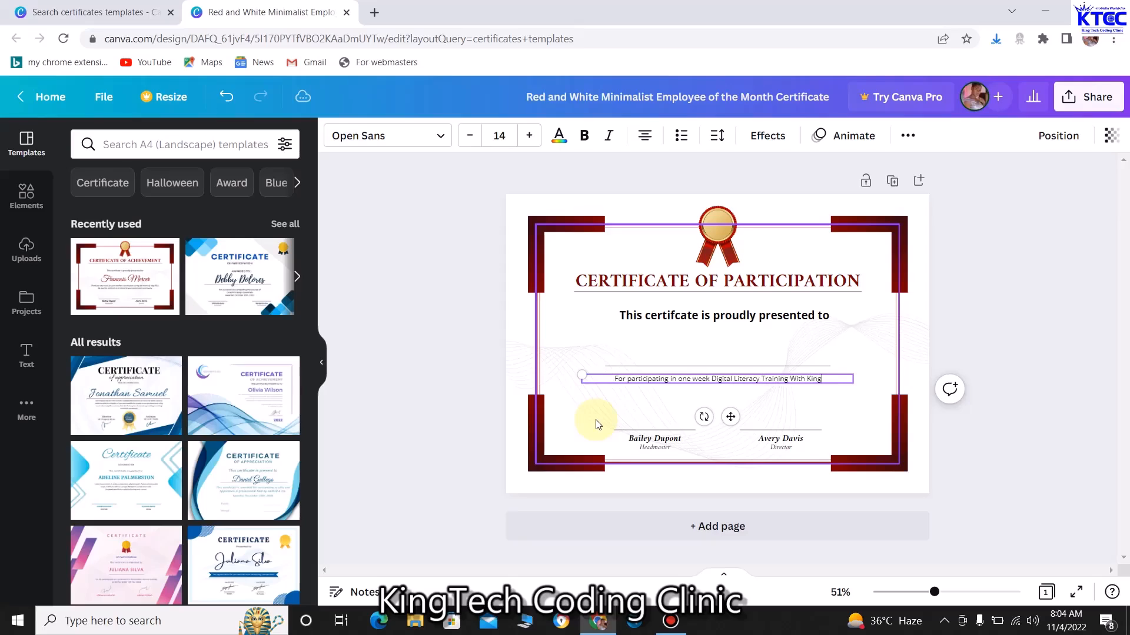
type("Tech Codin")
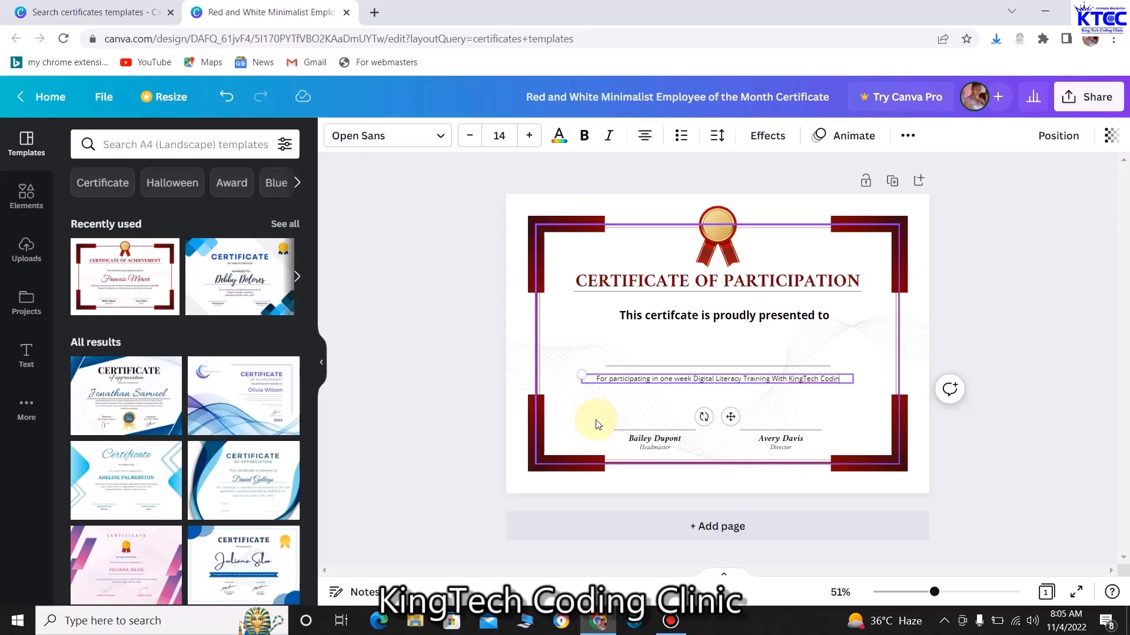
key("BackSpace")
type("g Clinic")
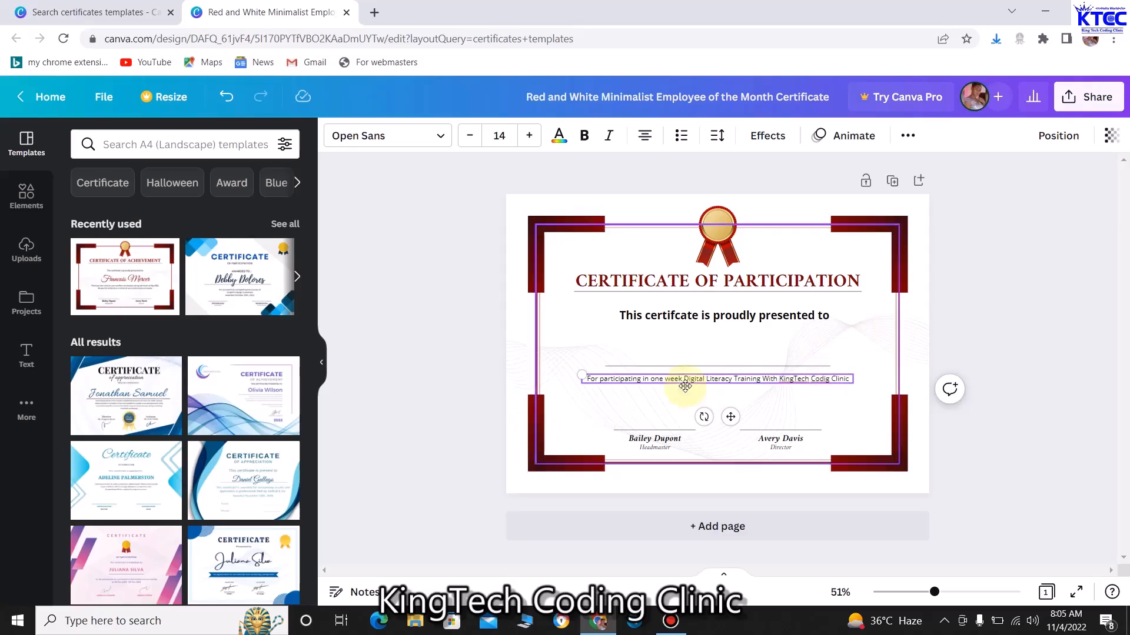
Set the new training text to font size 18
left_click_drag(584, 378, 855, 384)
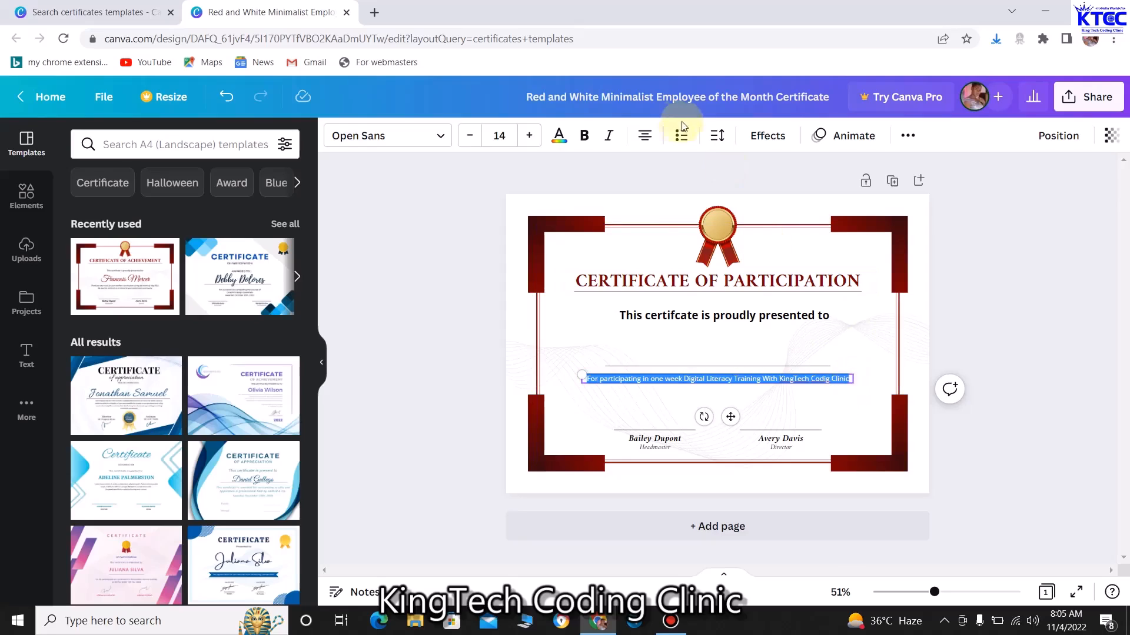
left_click(529, 136)
left_click(530, 136)
left_click(530, 136)
left_click(531, 137)
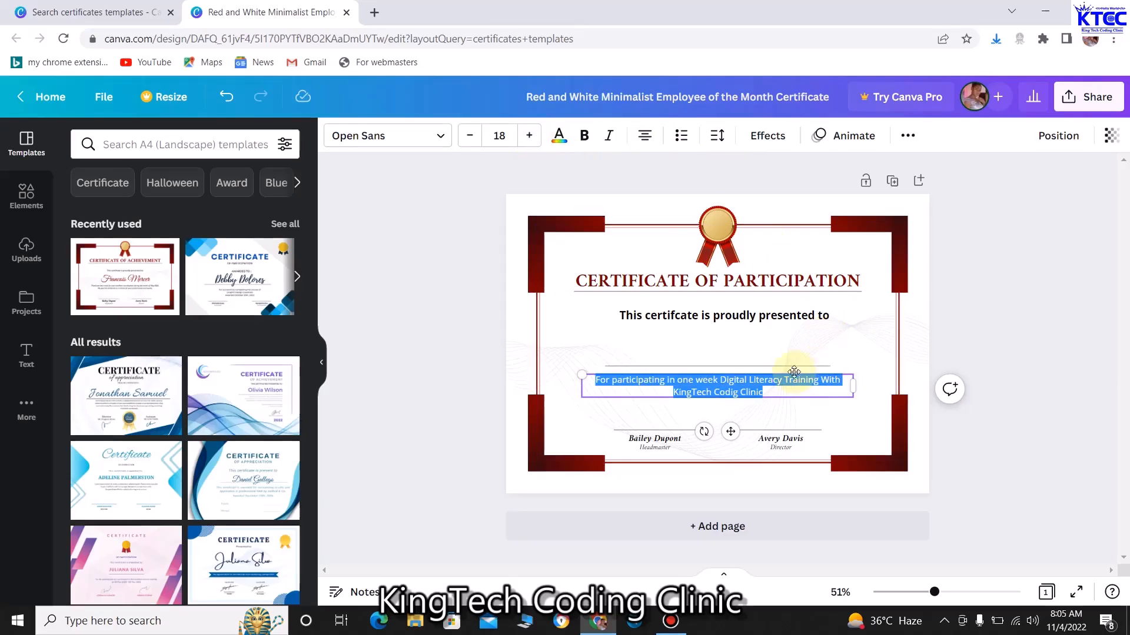
Nudge the divider line and training paragraph up, and start a new line after 'Clinic'
left_click(769, 365)
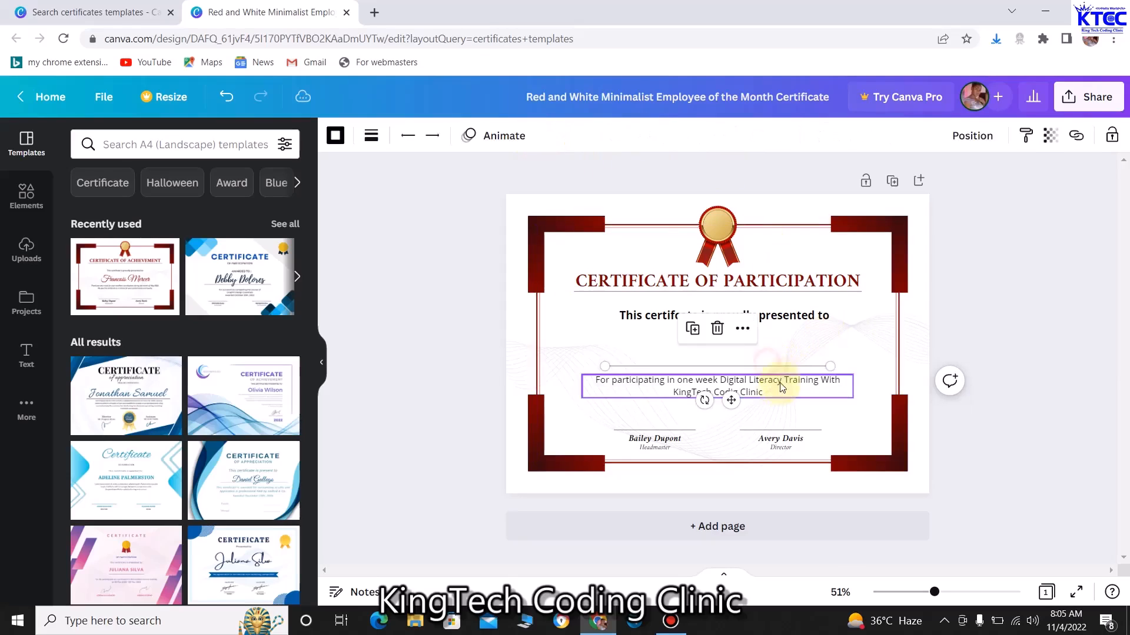
left_click(779, 389)
left_click(458, 343)
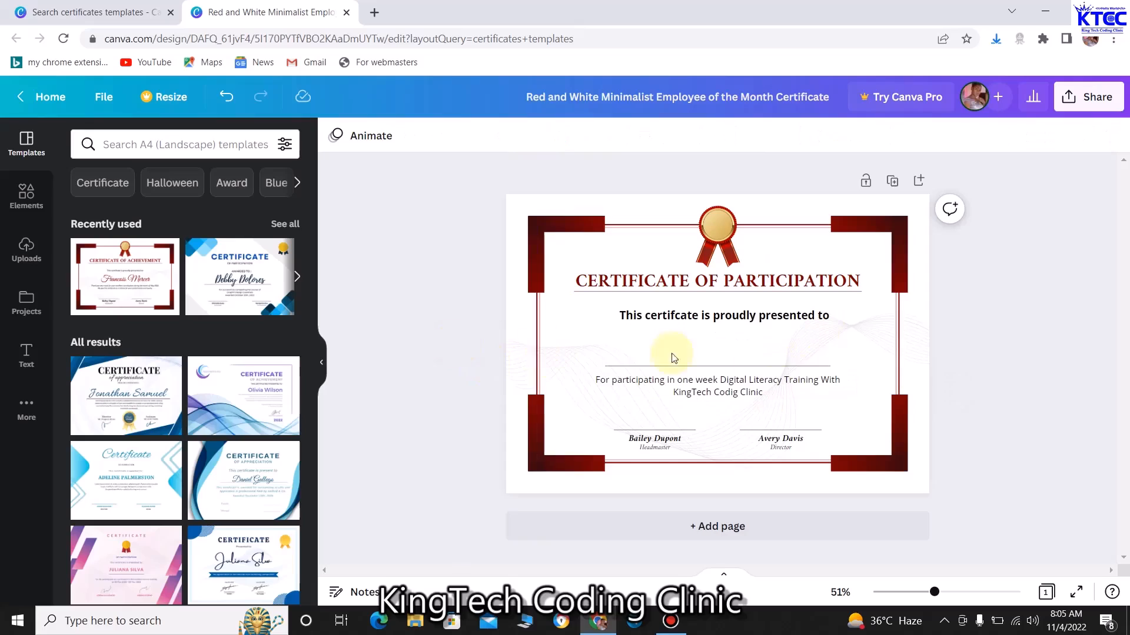
left_click(715, 366)
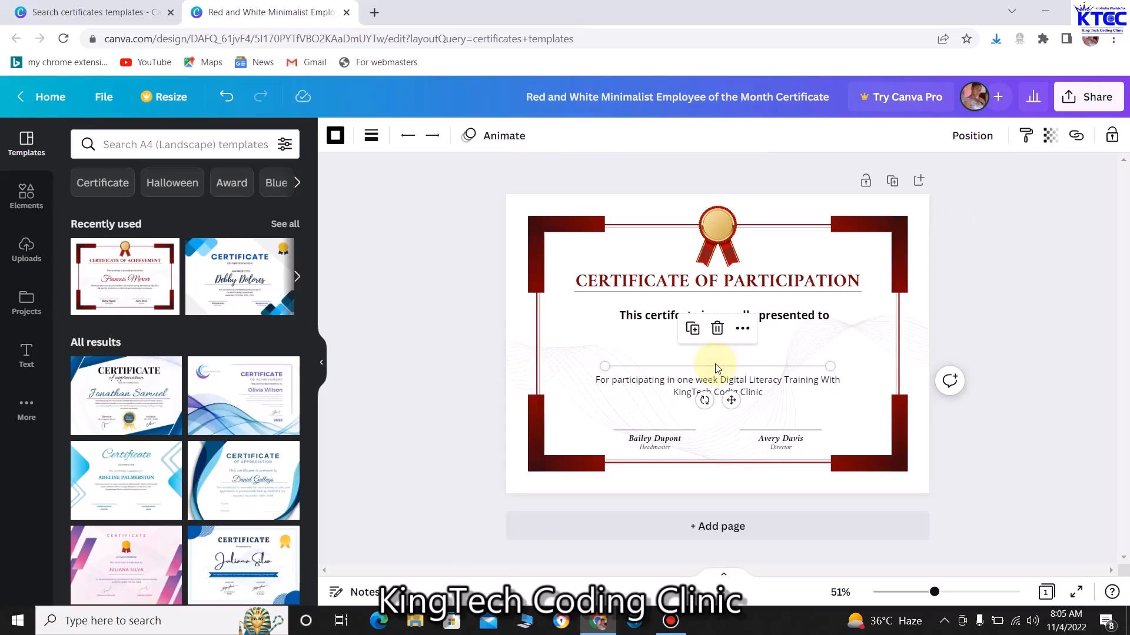
key("Up")
key("Up")
key("Up")
key("Up")
key("Up")
key("Up")
key("Up")
key("Up")
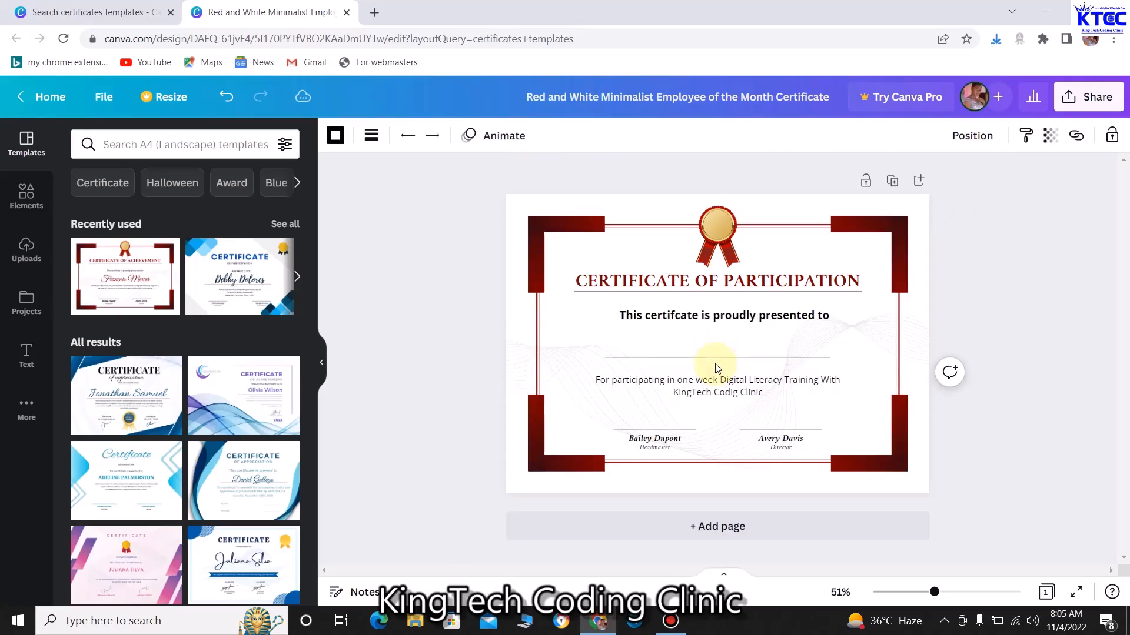
left_click(717, 384)
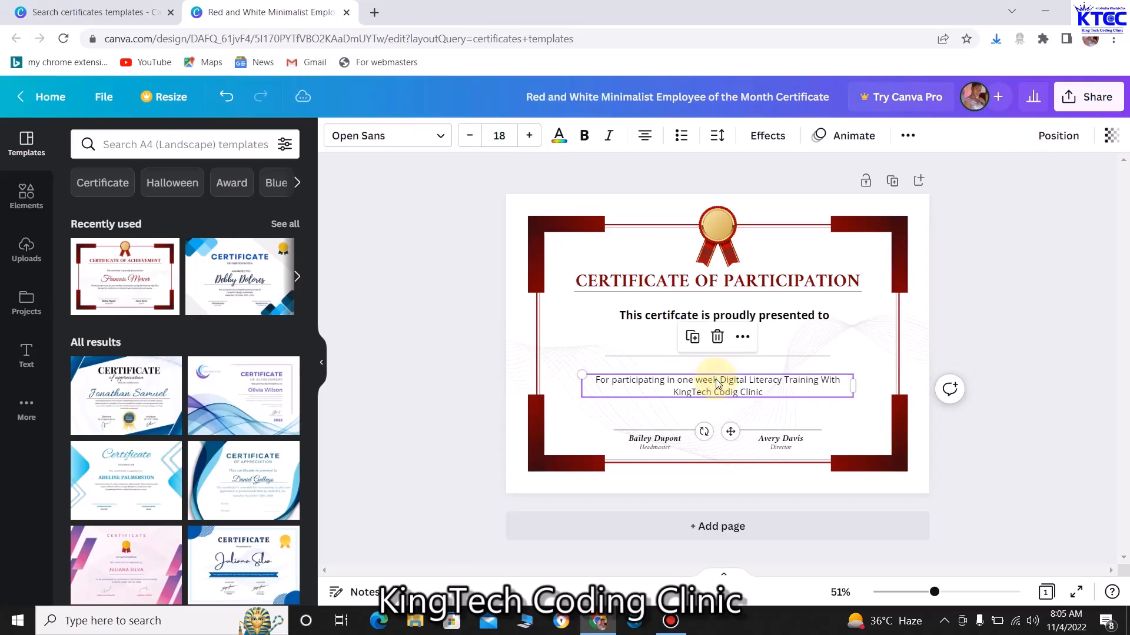
key("Up")
key("Up")
key("Up")
key("Up")
key("Up")
key("Up")
key("Up")
key("Up")
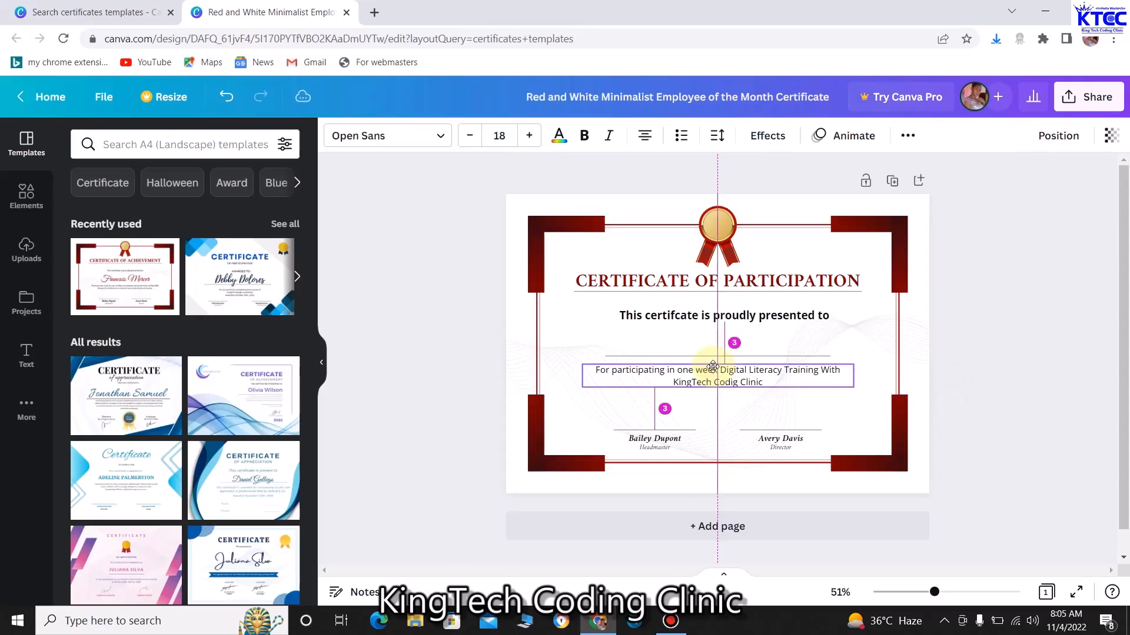
left_click(765, 384)
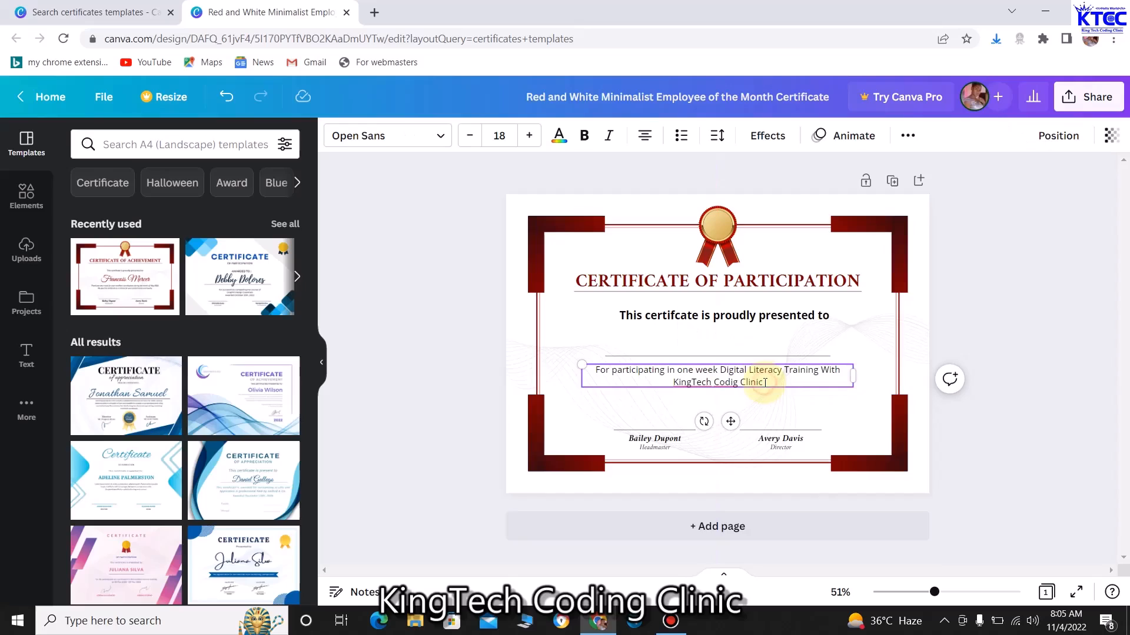
key("Return")
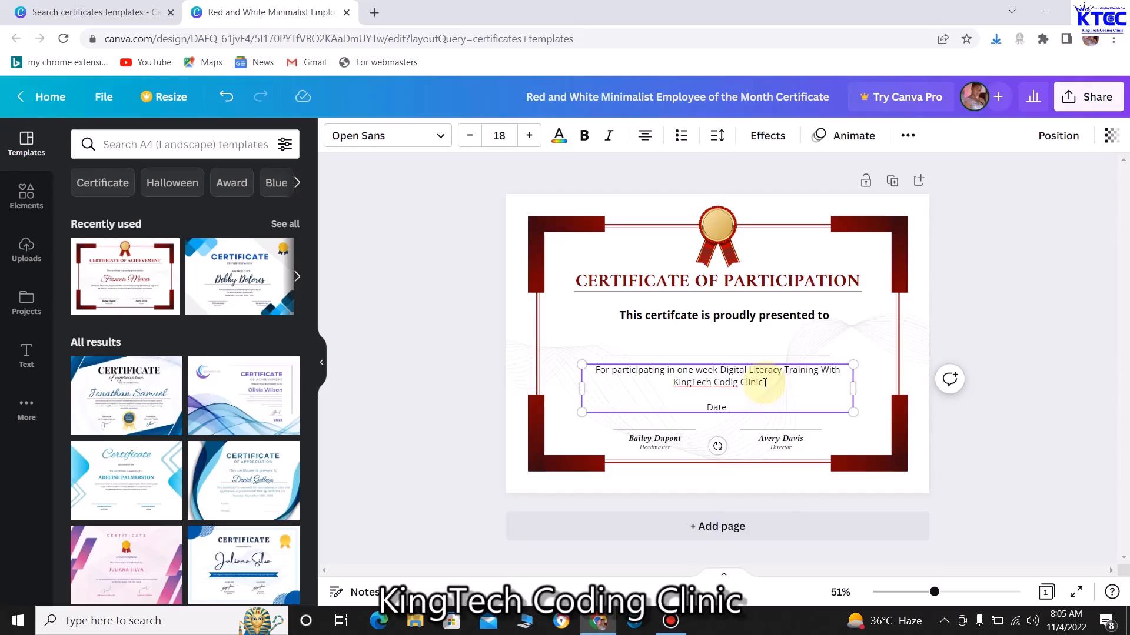
Type the date '4th November, 2022' on the new line below the paragraph
type("th November, 2022")
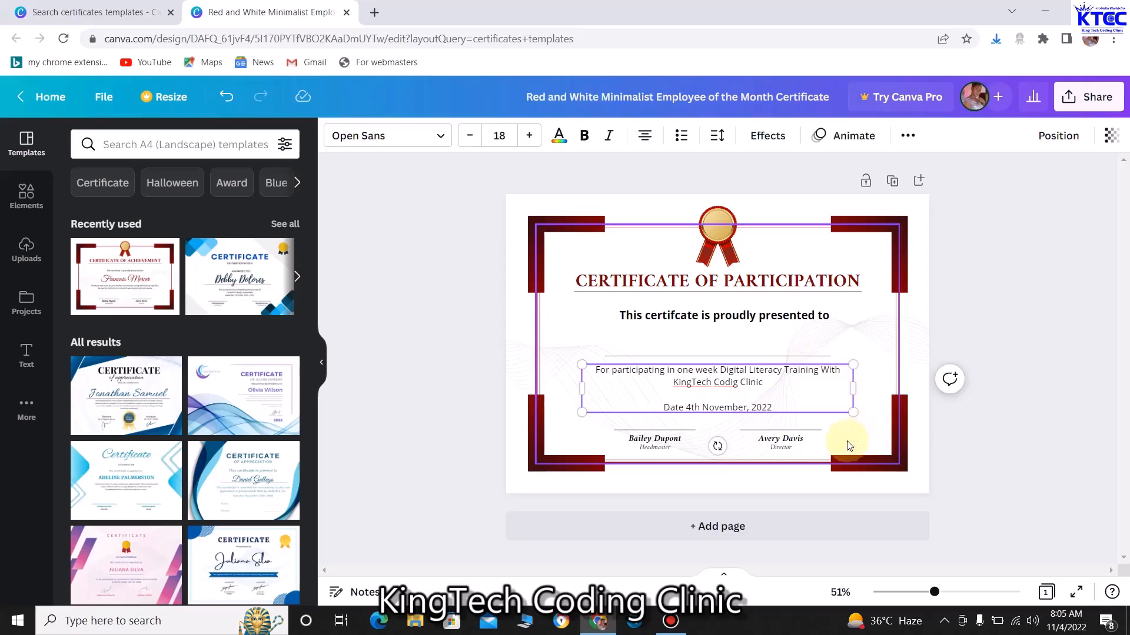
Nudge the name line and paragraph box higher and remove the blank line above the date
left_click(735, 357)
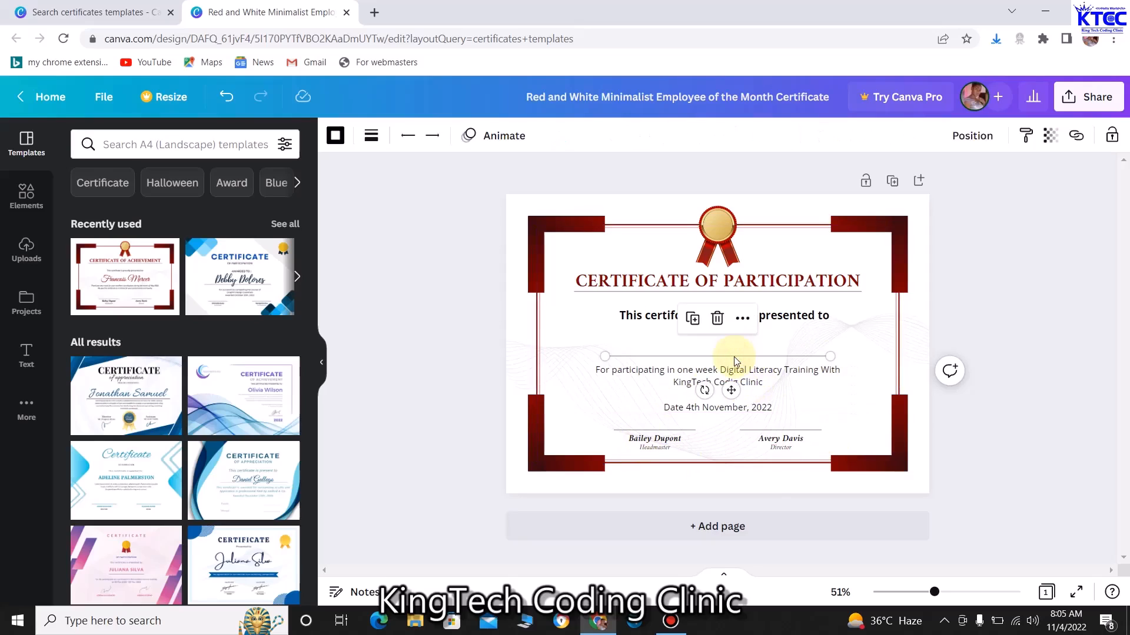
key("Up")
key("Up")
key("Up")
key("Up")
key("Up")
key("Up")
key("Up")
key("Up")
key("Up")
key("Up")
key("Up")
key("Up")
key("Up")
key("Up")
key("Up")
key("Up")
key("Up")
key("Up")
key("Up")
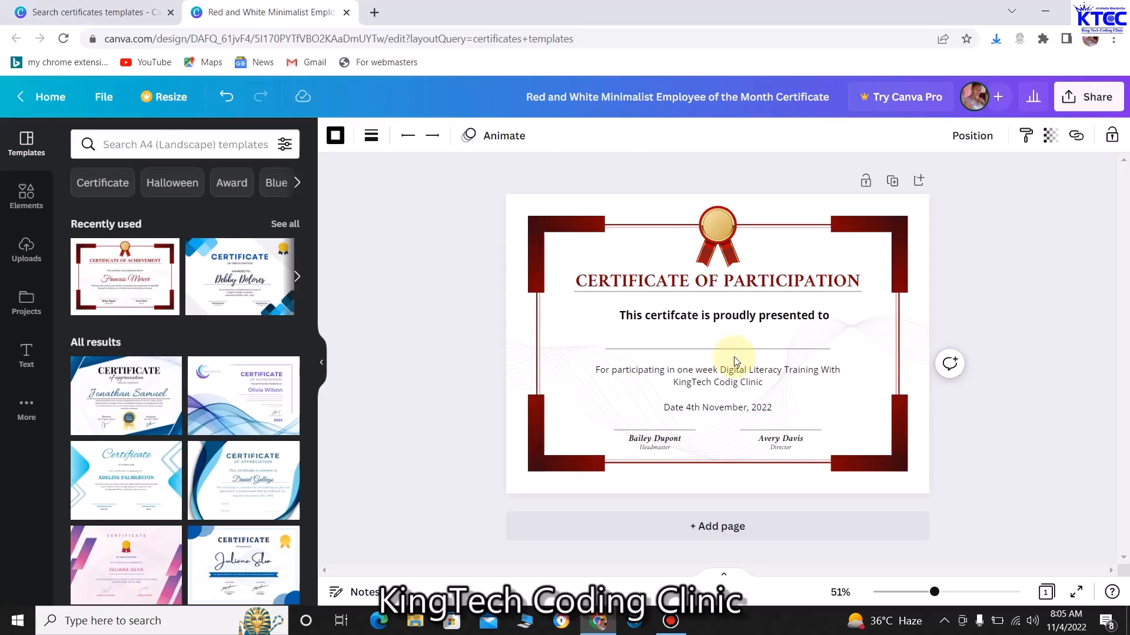
left_click(737, 374)
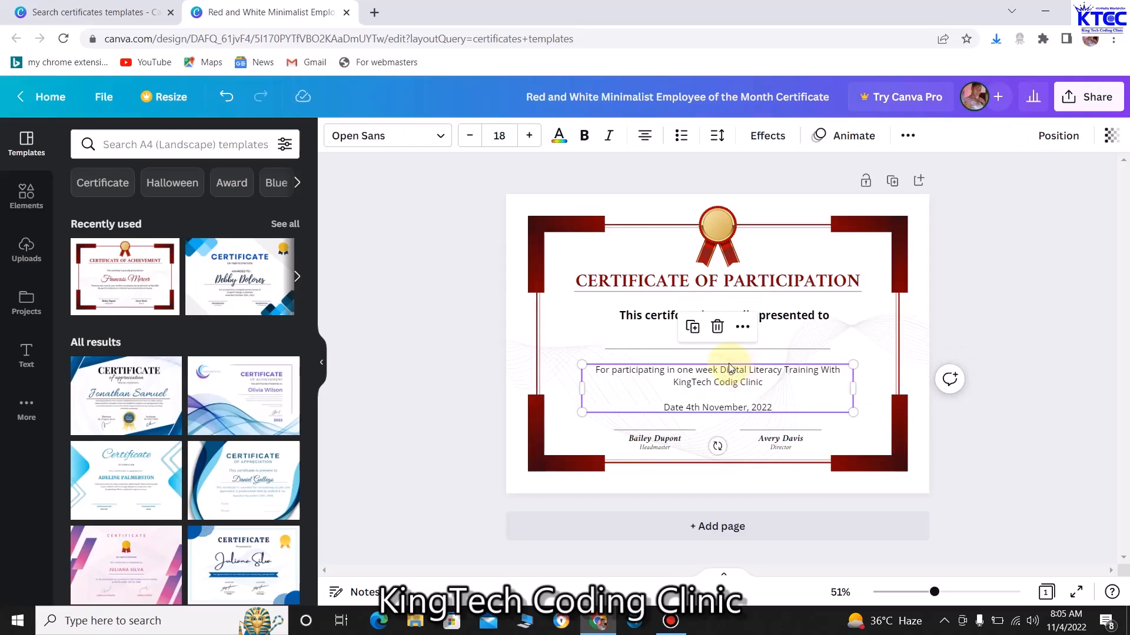
left_click_drag(729, 367, 732, 362)
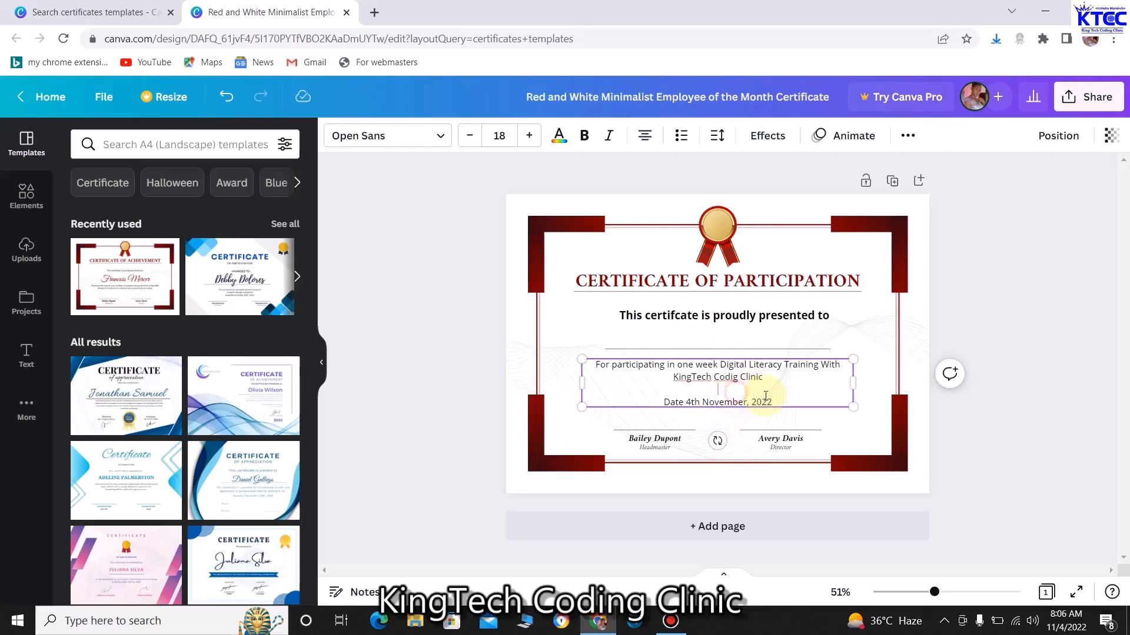
left_click(601, 395)
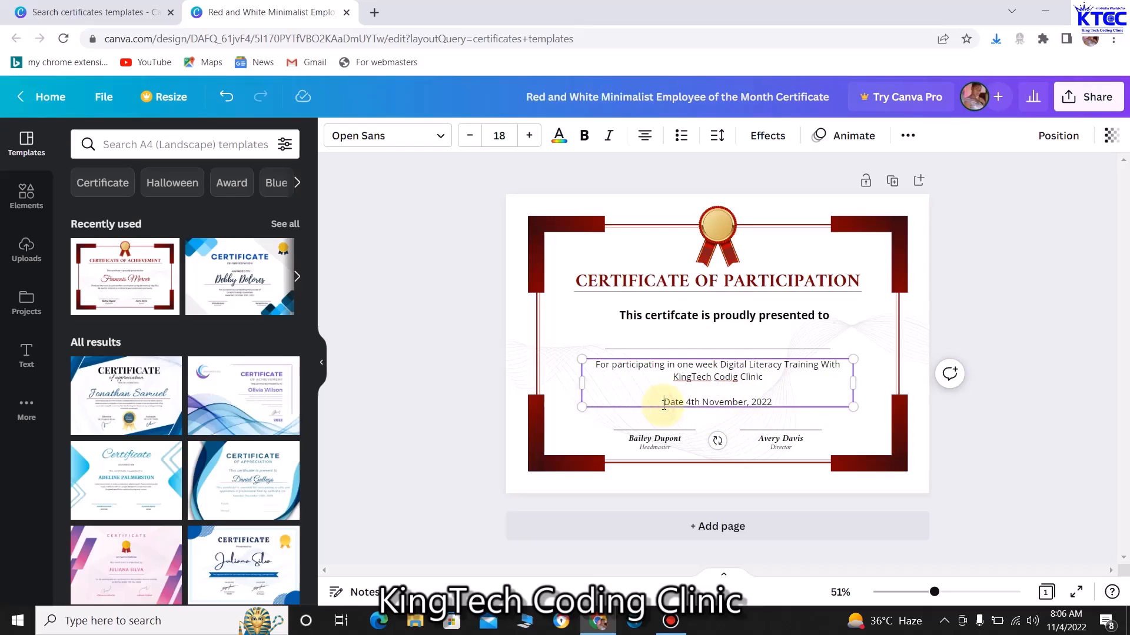
key("BackSpace")
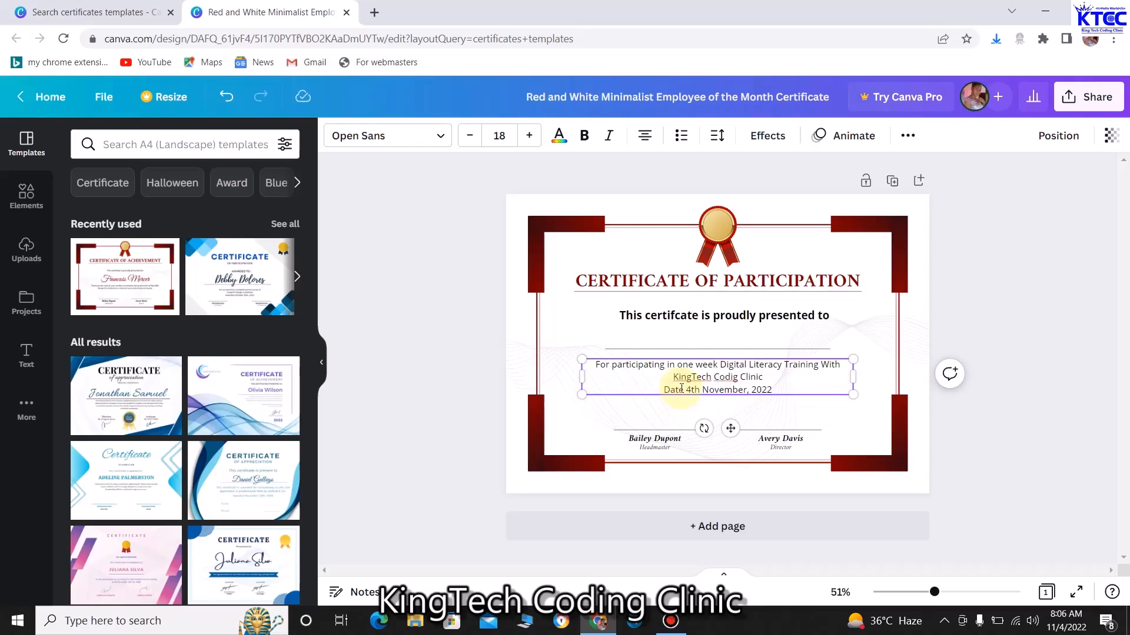
left_click(575, 317)
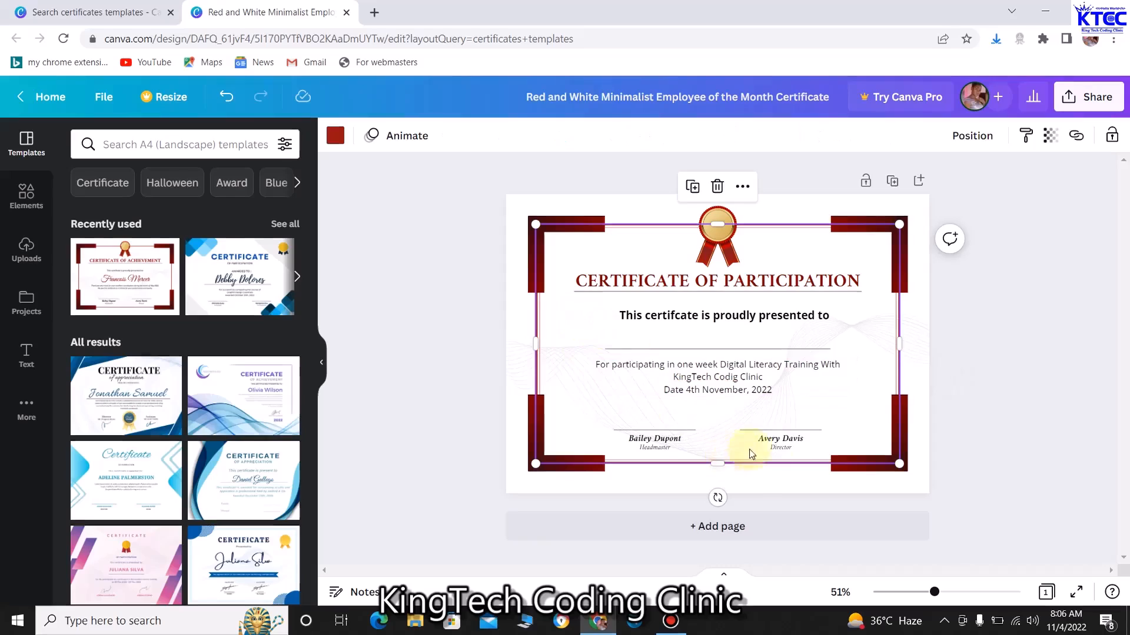
Delete the second signatory's name, then undo to restore it
left_click(784, 440)
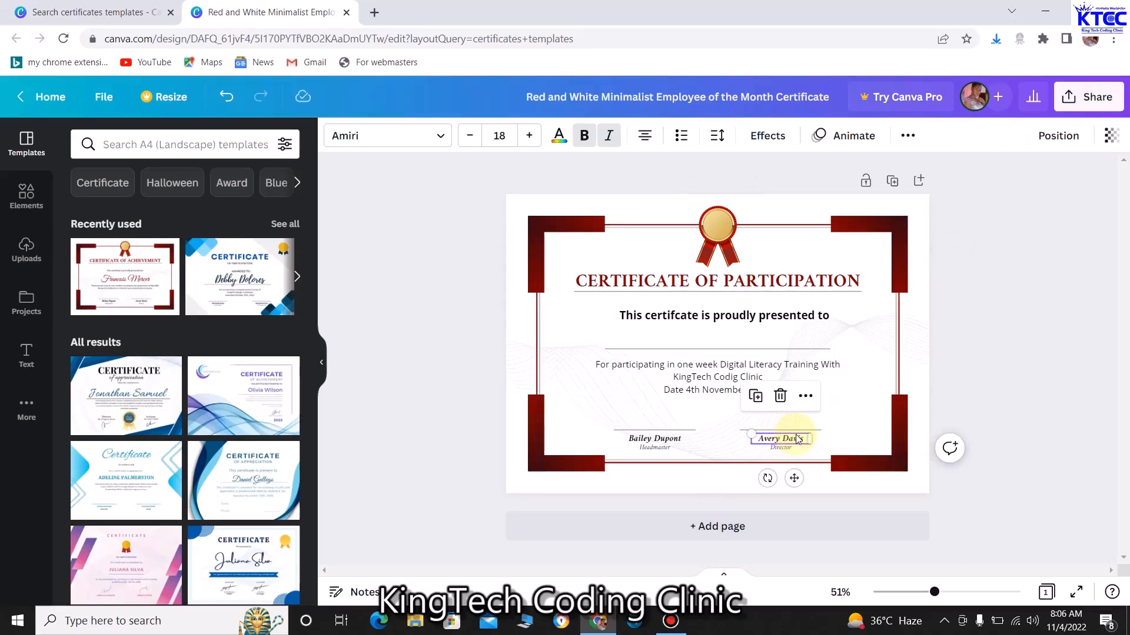
key("Delete")
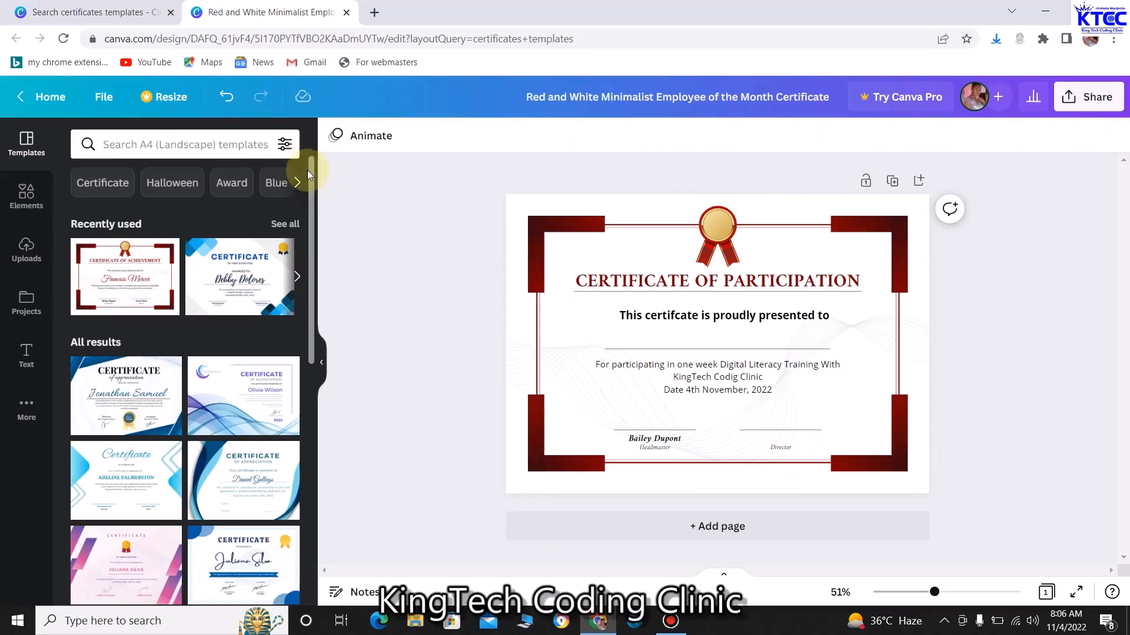
left_click(225, 99)
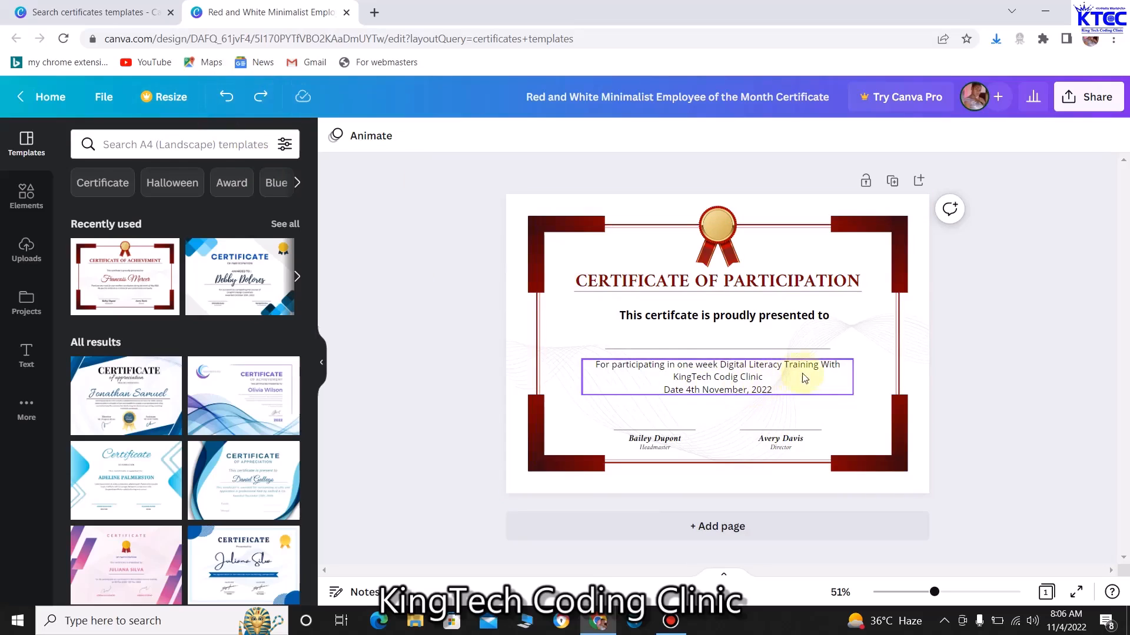
Add a colon after 'presented to' and widen its box so the line fits on one line
left_click(829, 319)
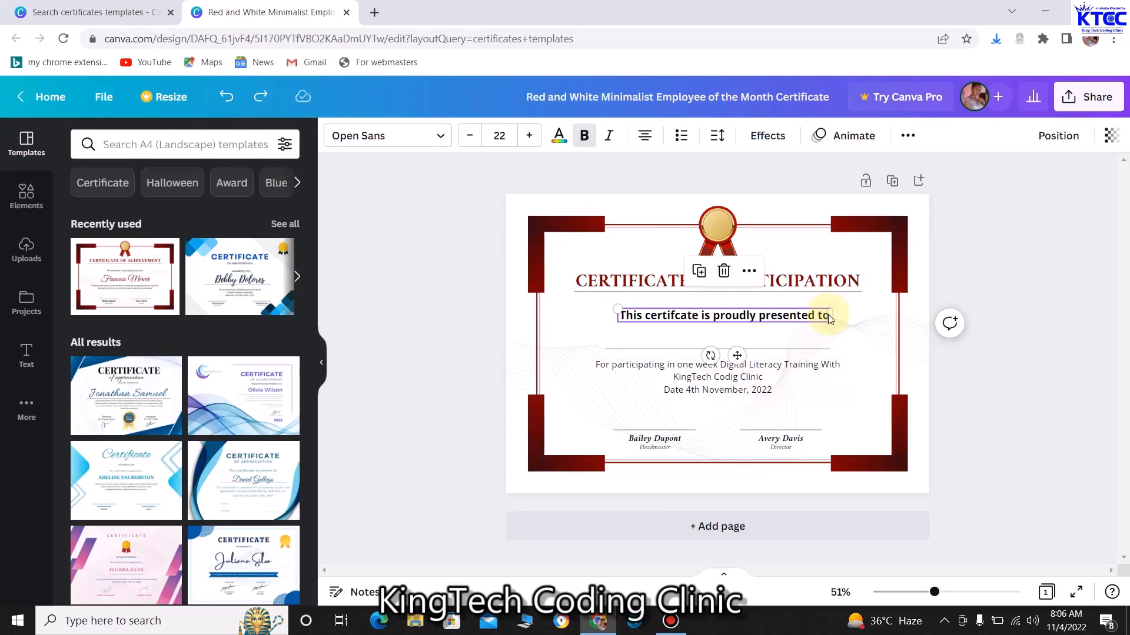
left_click(828, 314)
left_click(829, 316)
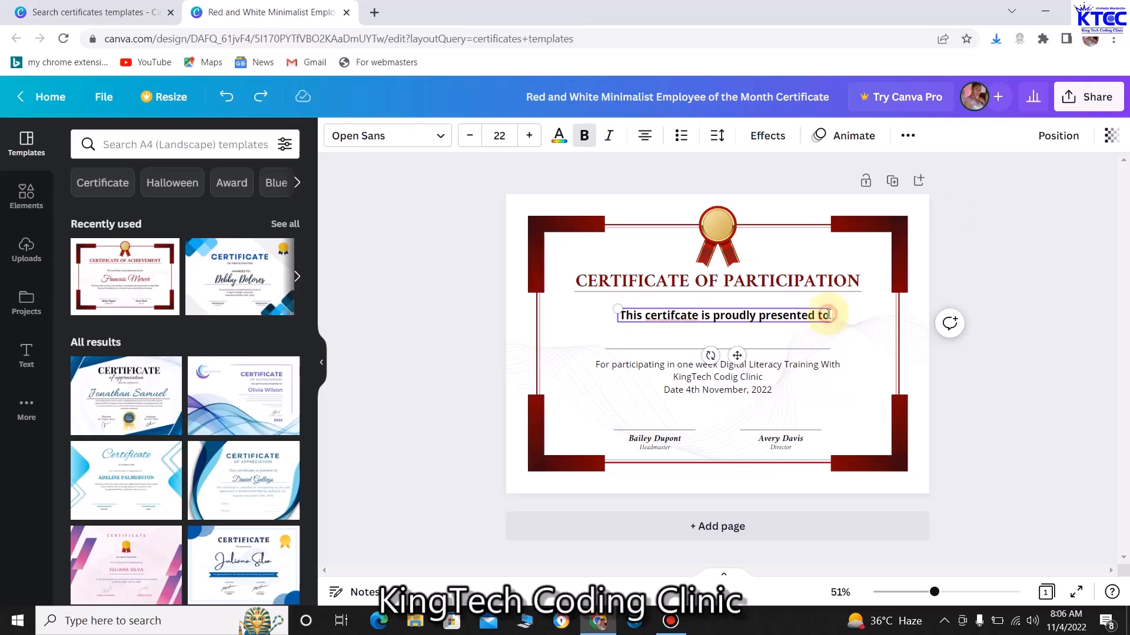
type(":")
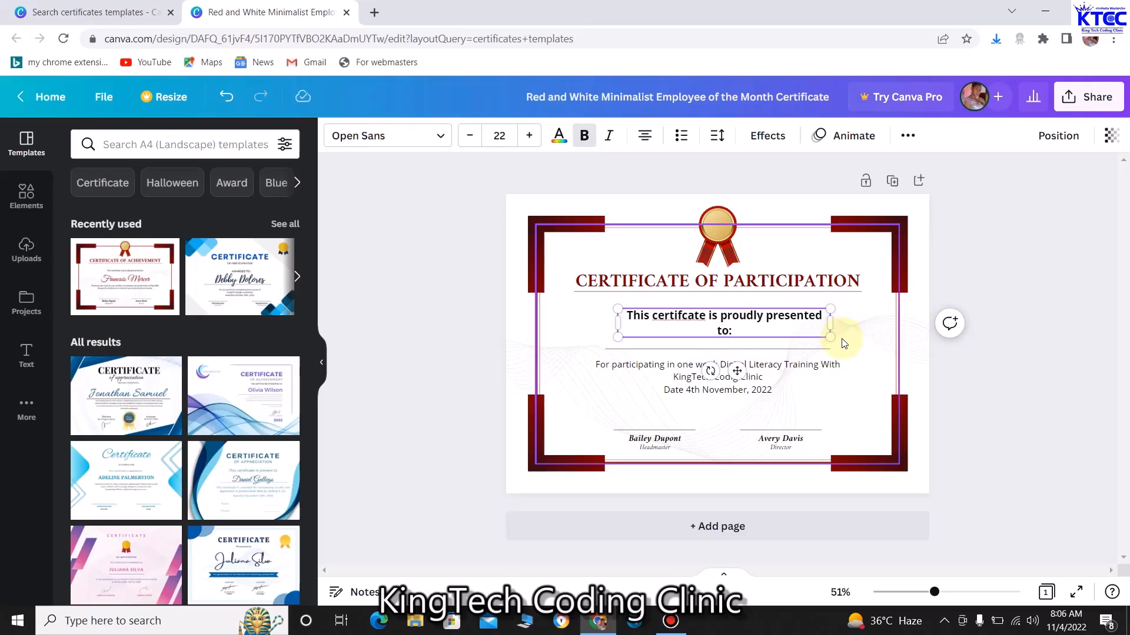
left_click_drag(831, 323, 839, 318)
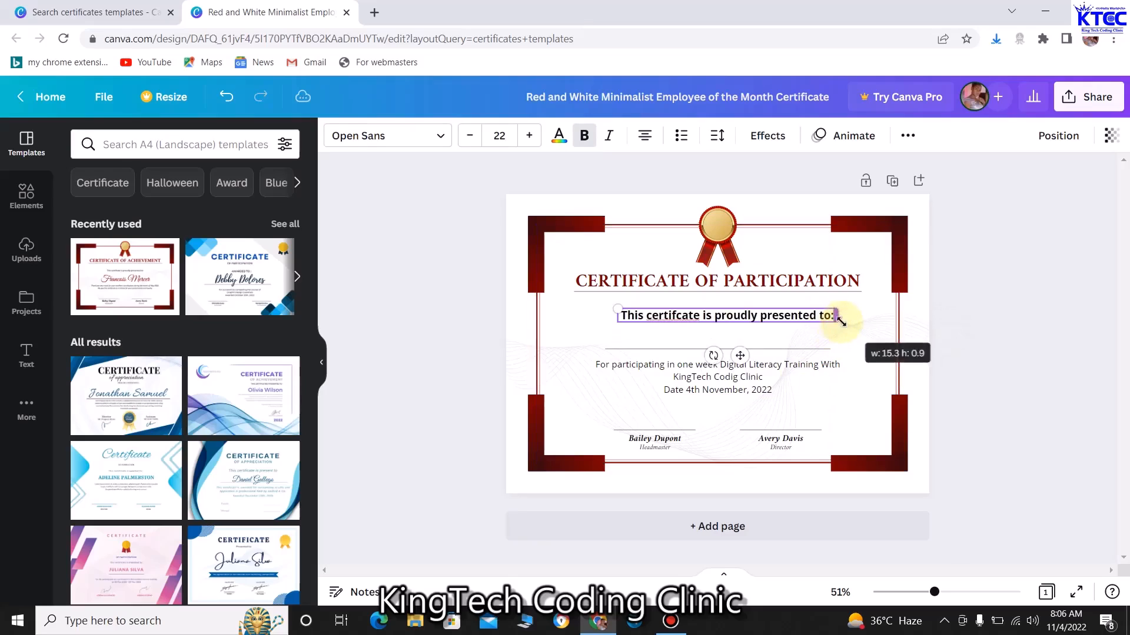
left_click(612, 329)
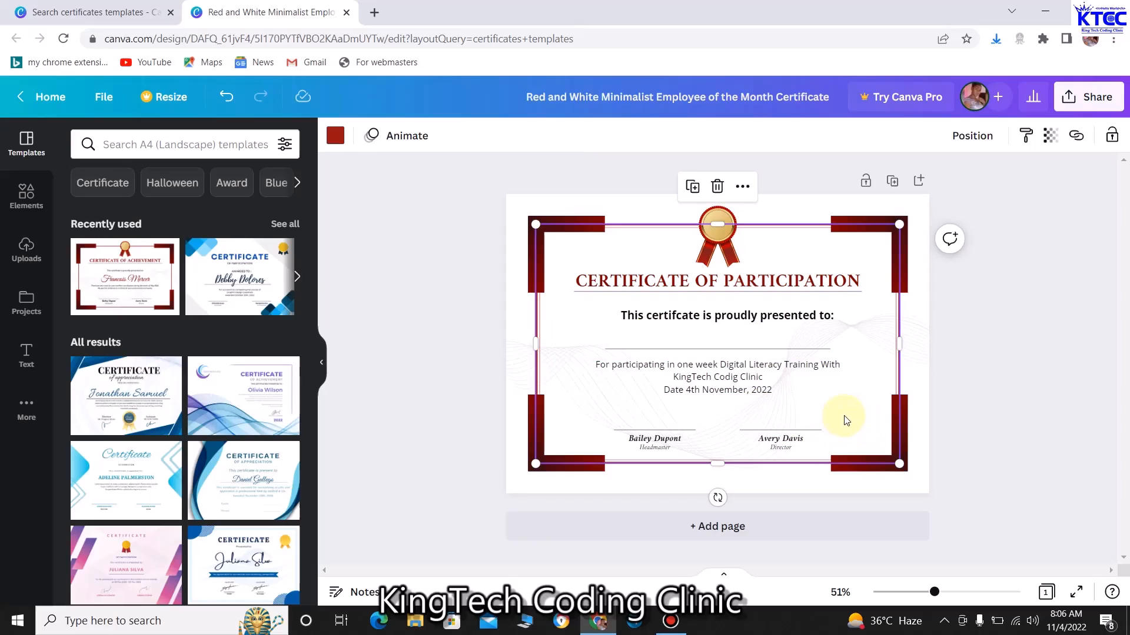
Delete the Director's signature line and name text box, then show the Uploads library
left_click(813, 432)
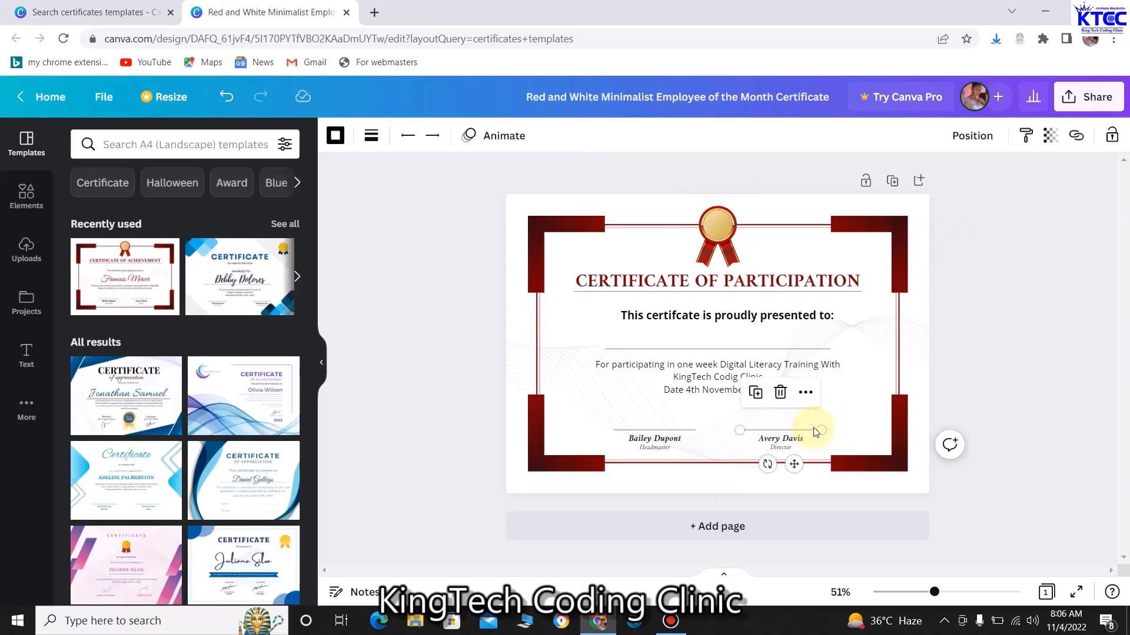
key("Delete")
left_click(788, 438)
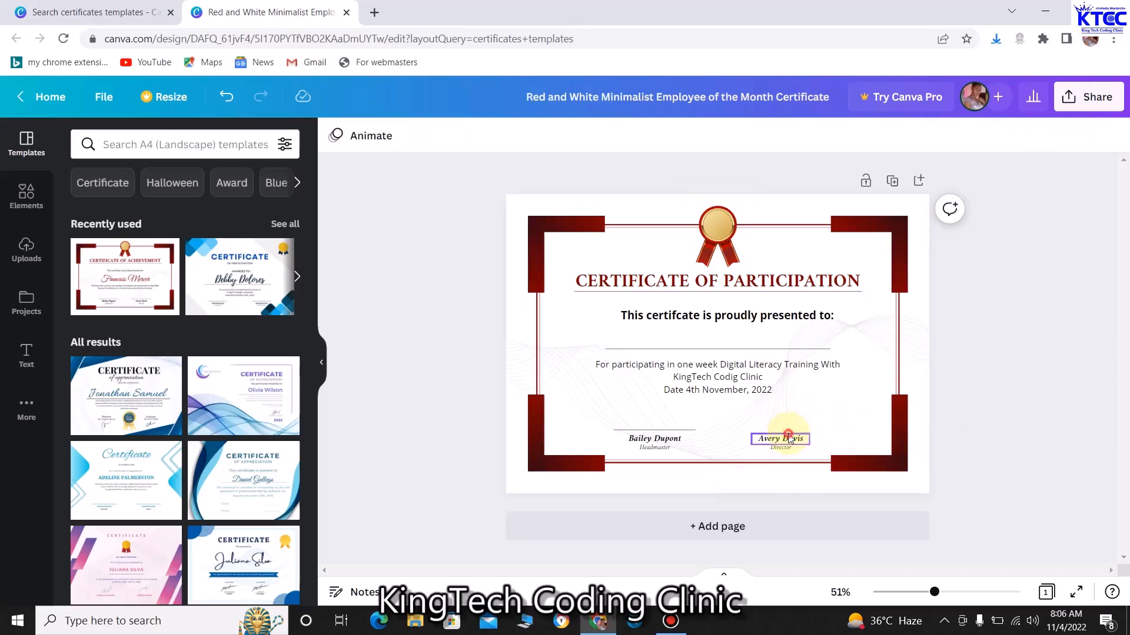
key("Delete")
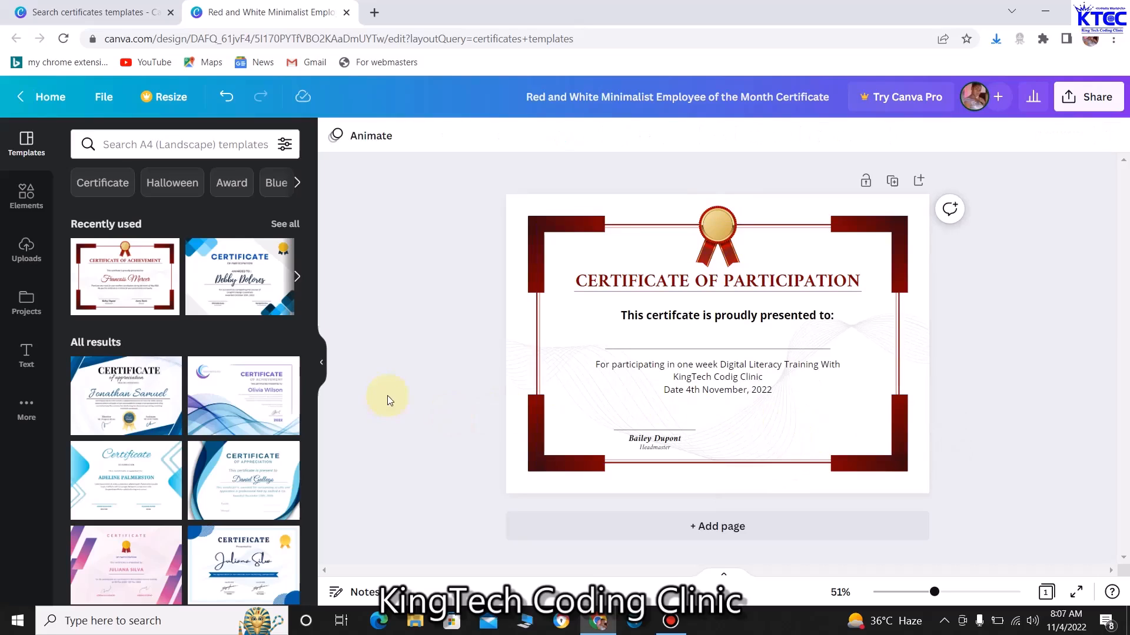
left_click(26, 250)
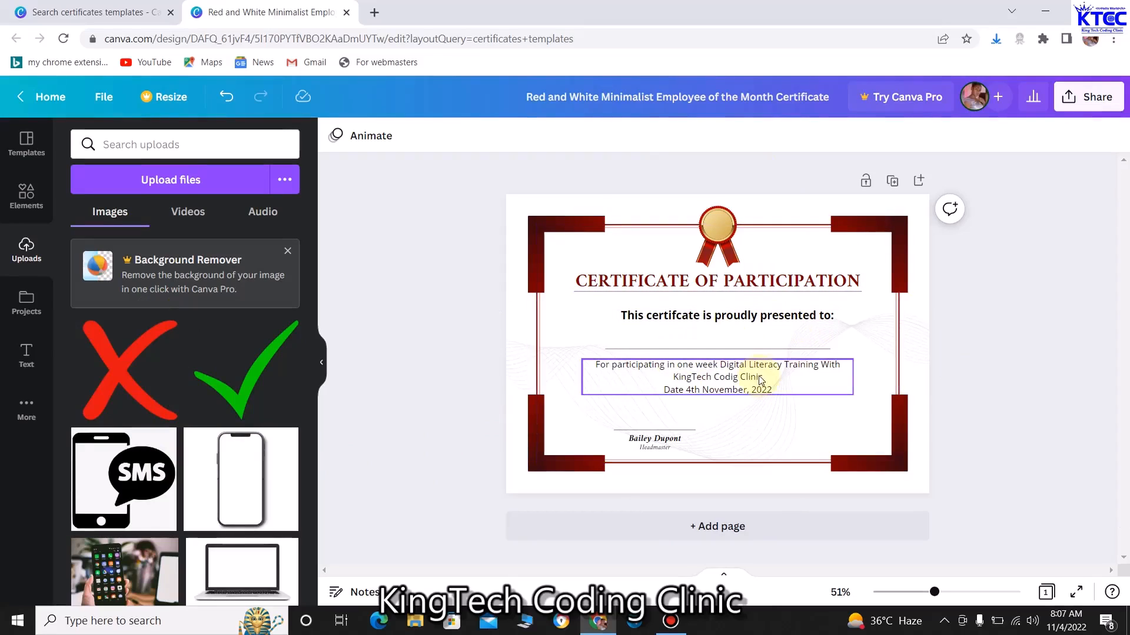
left_click(158, 180)
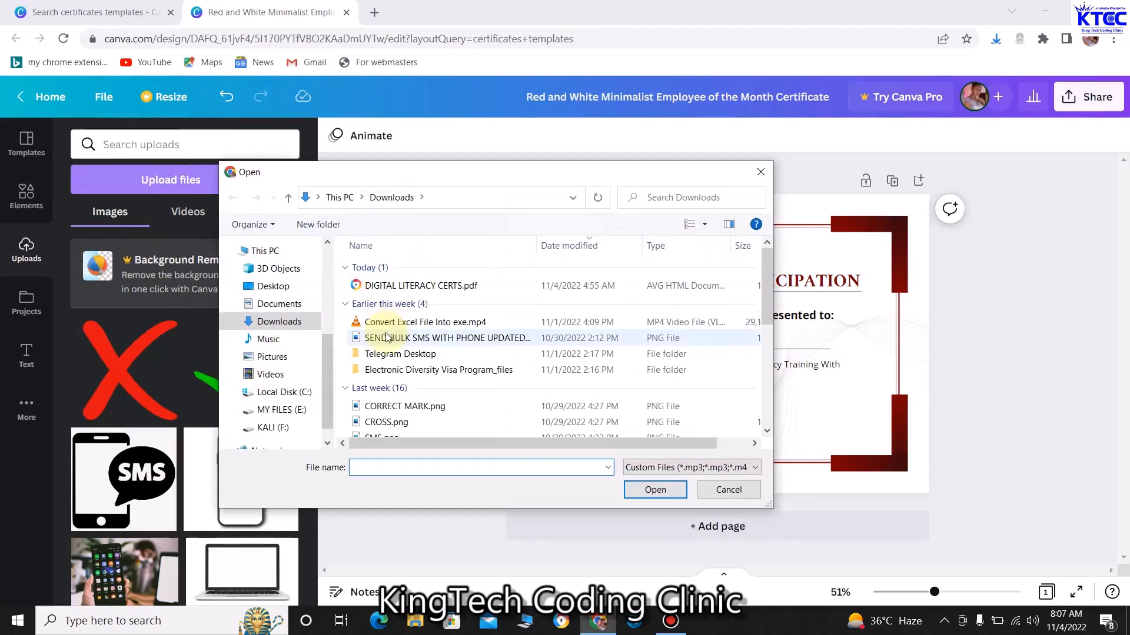
left_click(390, 338)
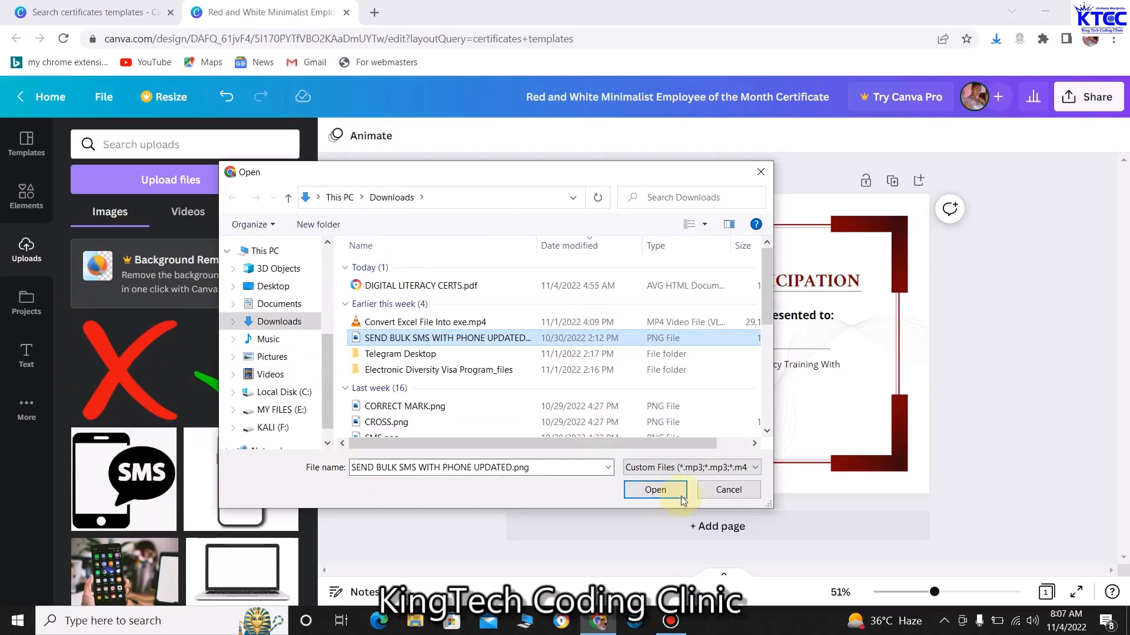
left_click(728, 490)
scroll(184, 423, "down", 5)
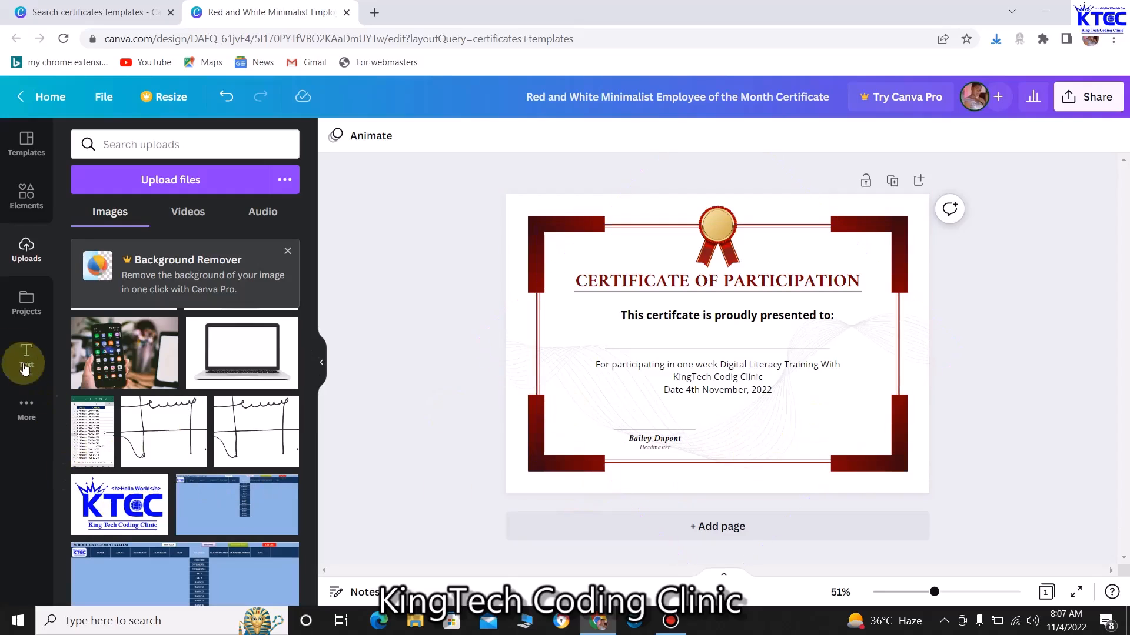
Add the circular landscape image from recently used elements and shrink it to 4.1 × 4.1
left_click(26, 197)
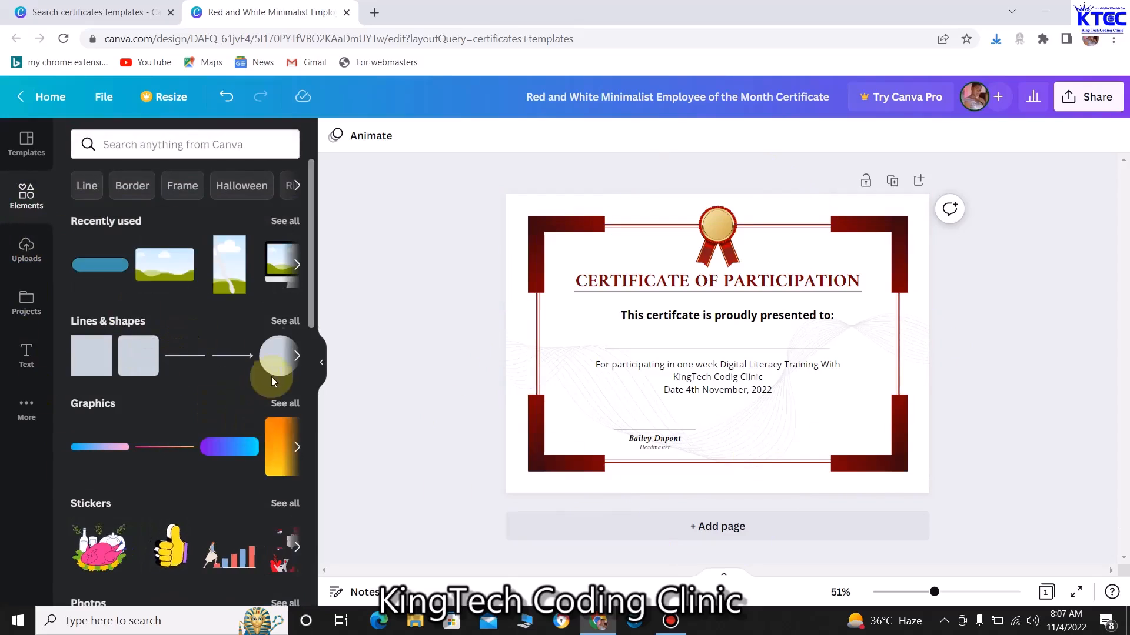
left_click(297, 264)
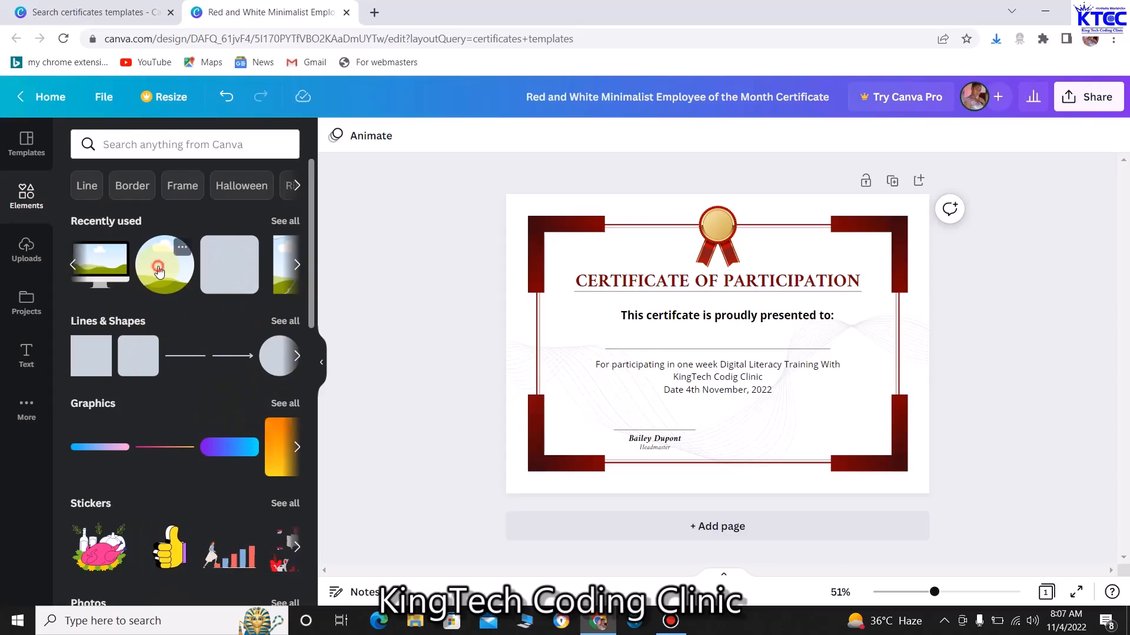
left_click(164, 265)
left_click_drag(794, 421, 833, 411)
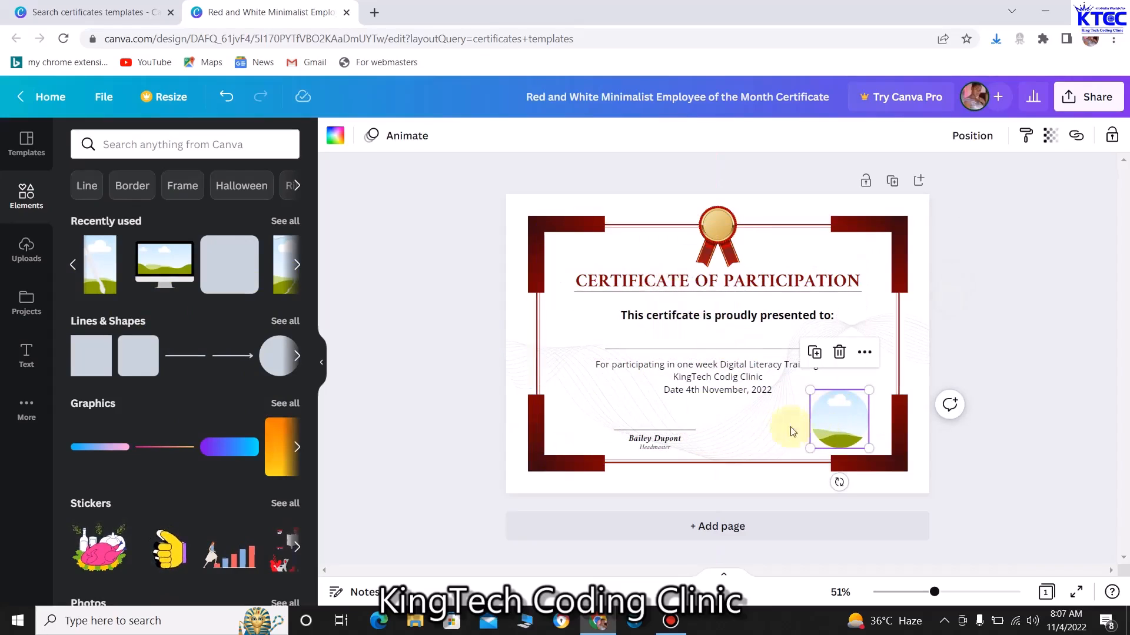
Place the uploaded KTEC logo in the certificate's bottom-right corner
left_click(26, 253)
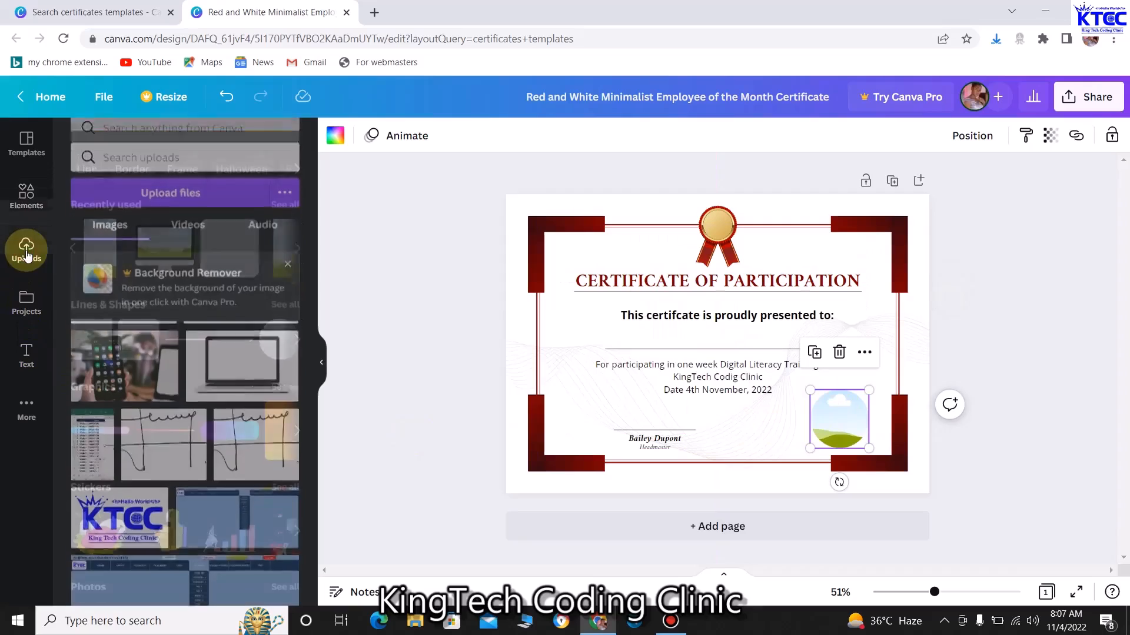
left_click(133, 510)
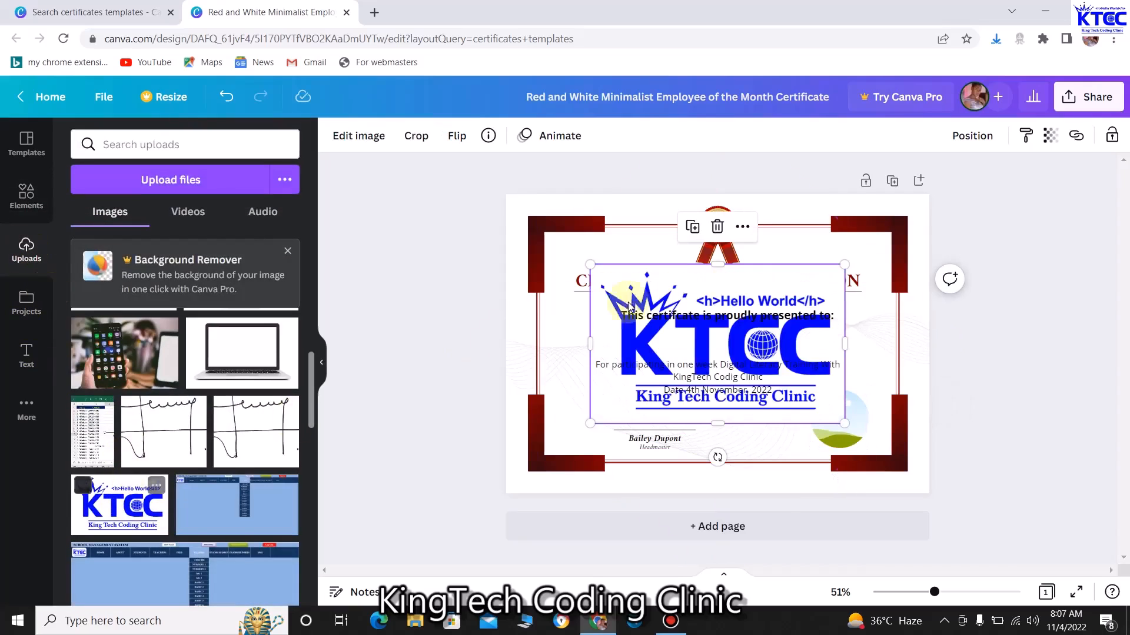
left_click_drag(699, 331, 850, 422)
left_click(844, 421)
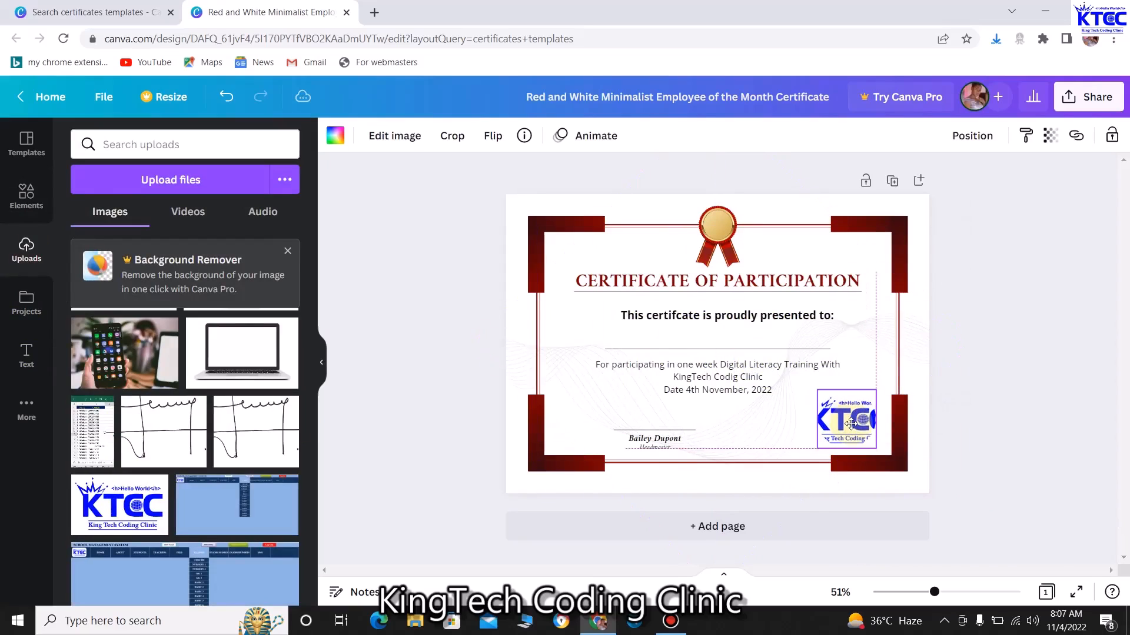
left_click(572, 325)
left_click(445, 323)
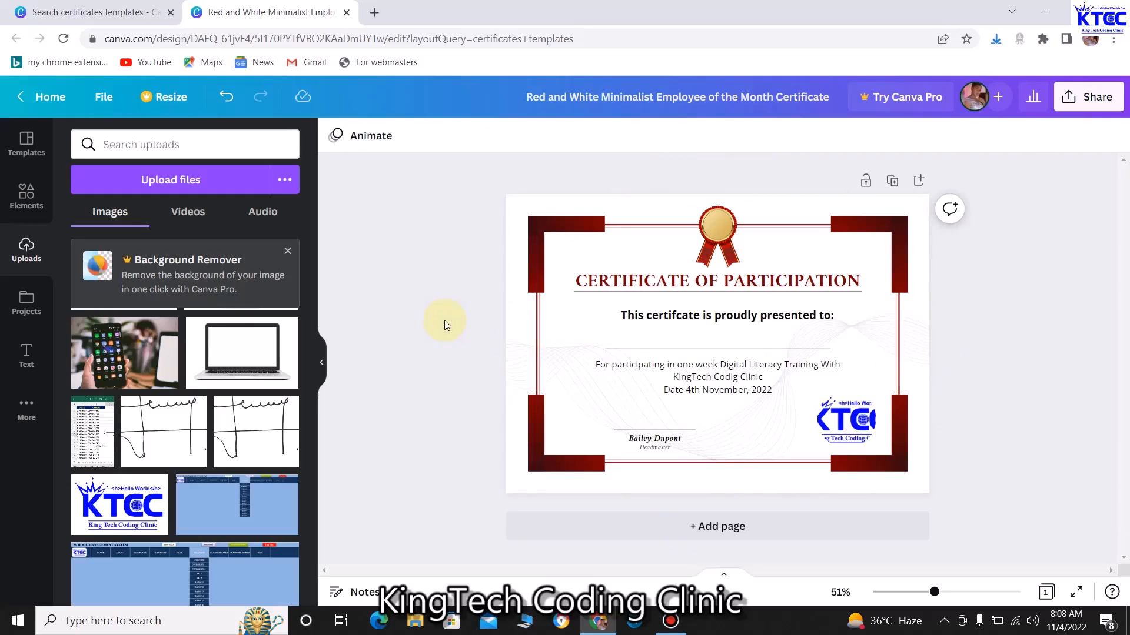
Nudge the blank name line under the heading slightly to the right
left_click(797, 350)
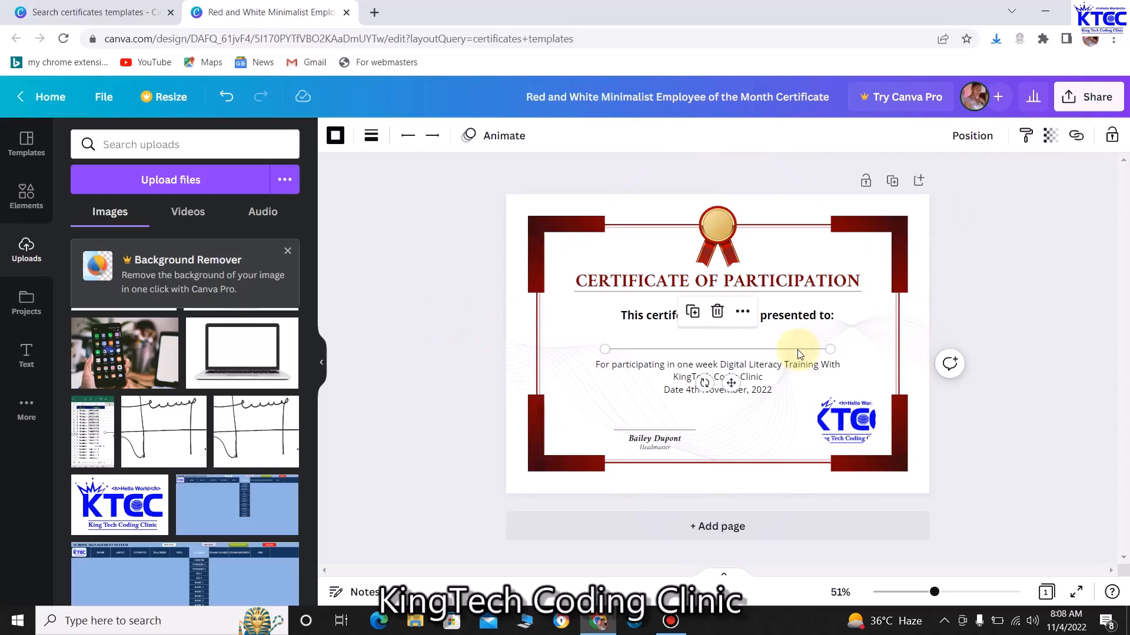
key("Right")
key("Right")
key("Right")
key("Right")
key("Right")
key("Right")
key("Right")
key("Right")
key("Right")
key("Right")
key("Right")
key("Right")
key("Right")
key("Right")
key("Right")
key("Right")
key("Right")
key("Right")
key("Right")
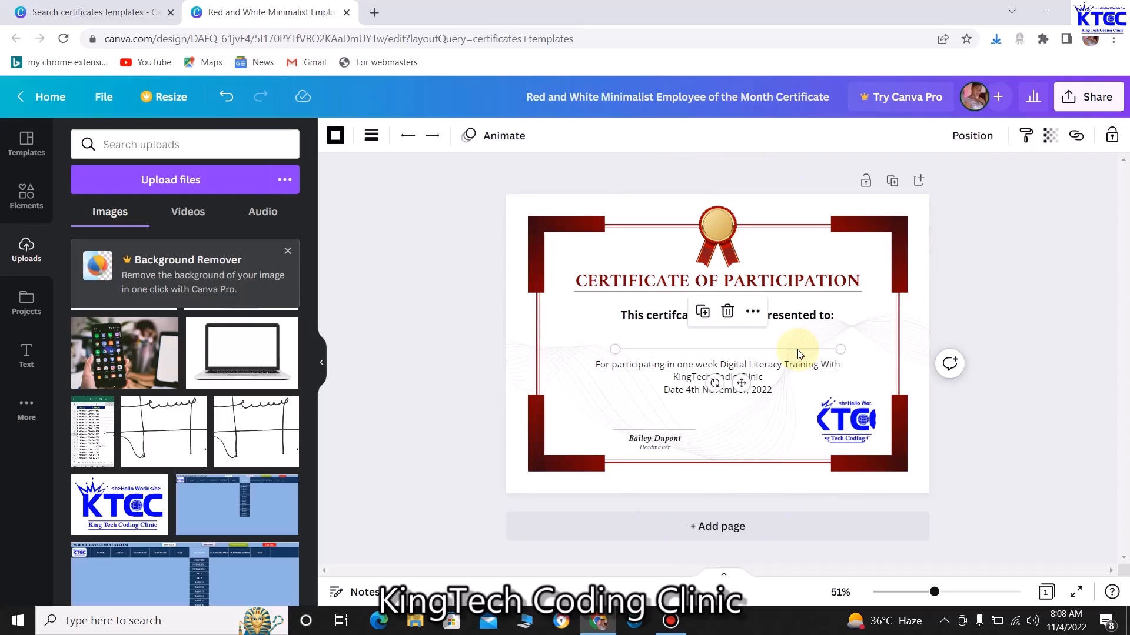
left_click(449, 290)
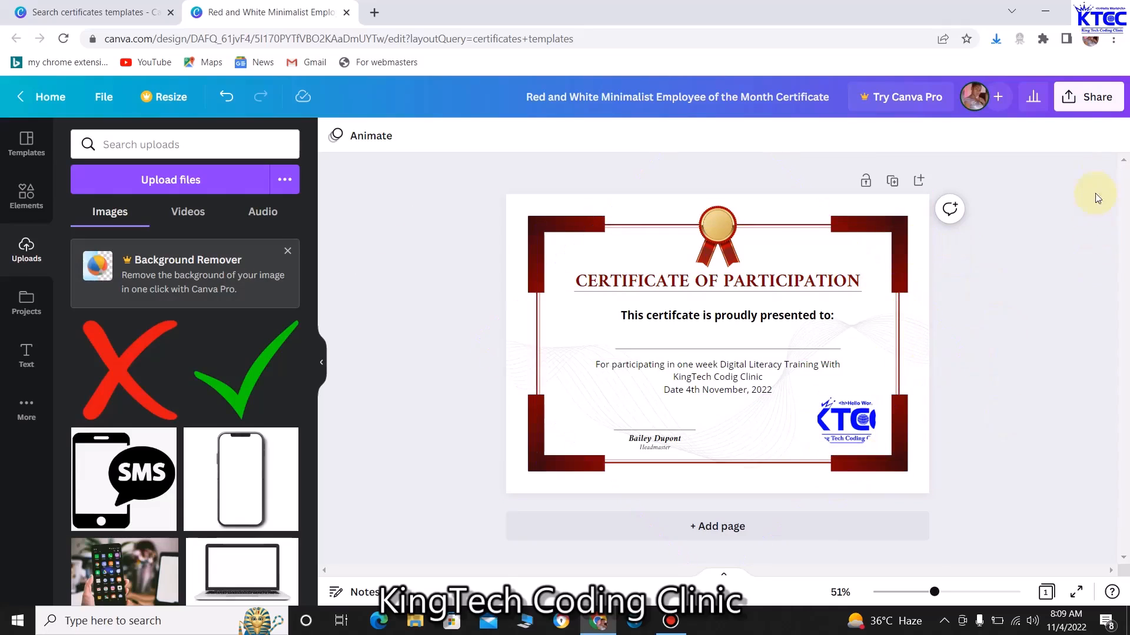
Retitle the design 'CERT 1' and download it as CERT 1.png via Share > Download
left_click_drag(822, 96, 517, 95)
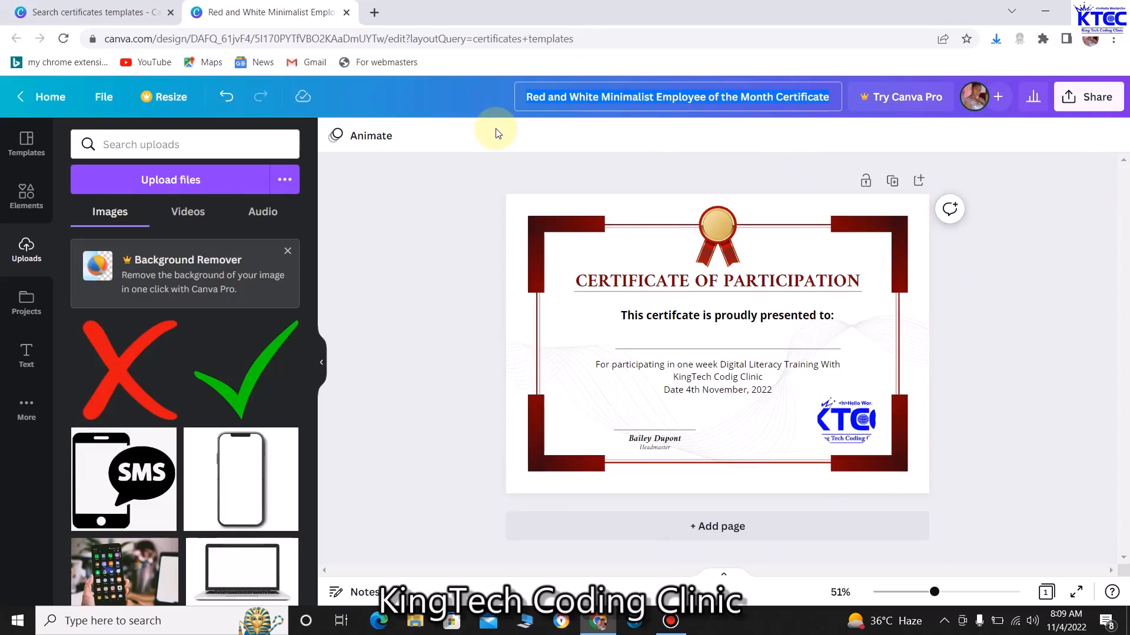
type("CERT")
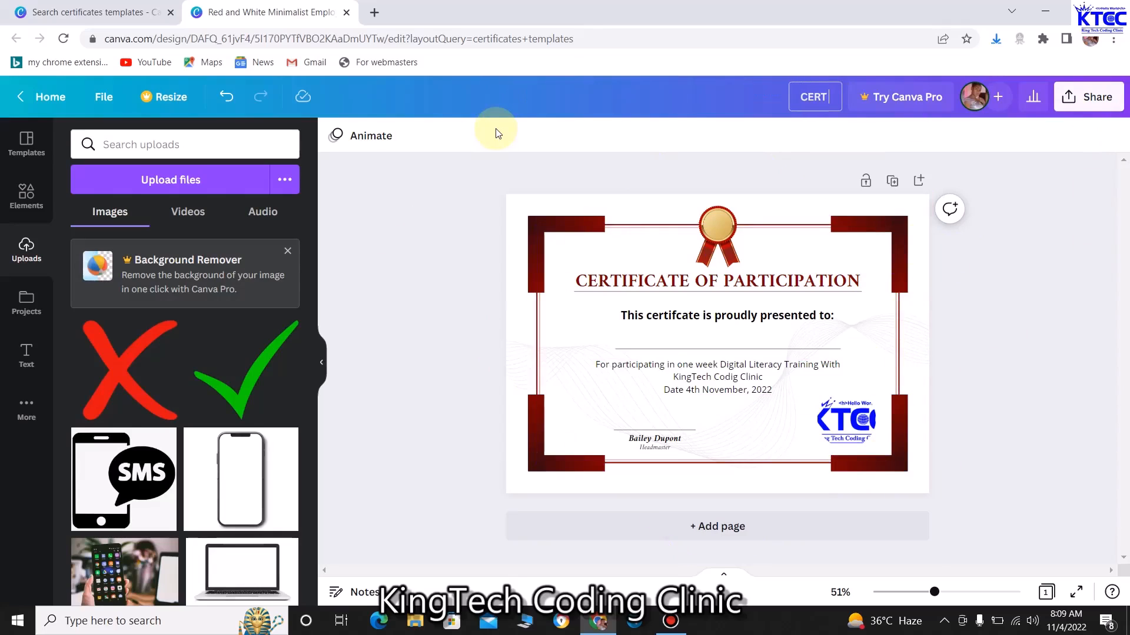
type(" 1")
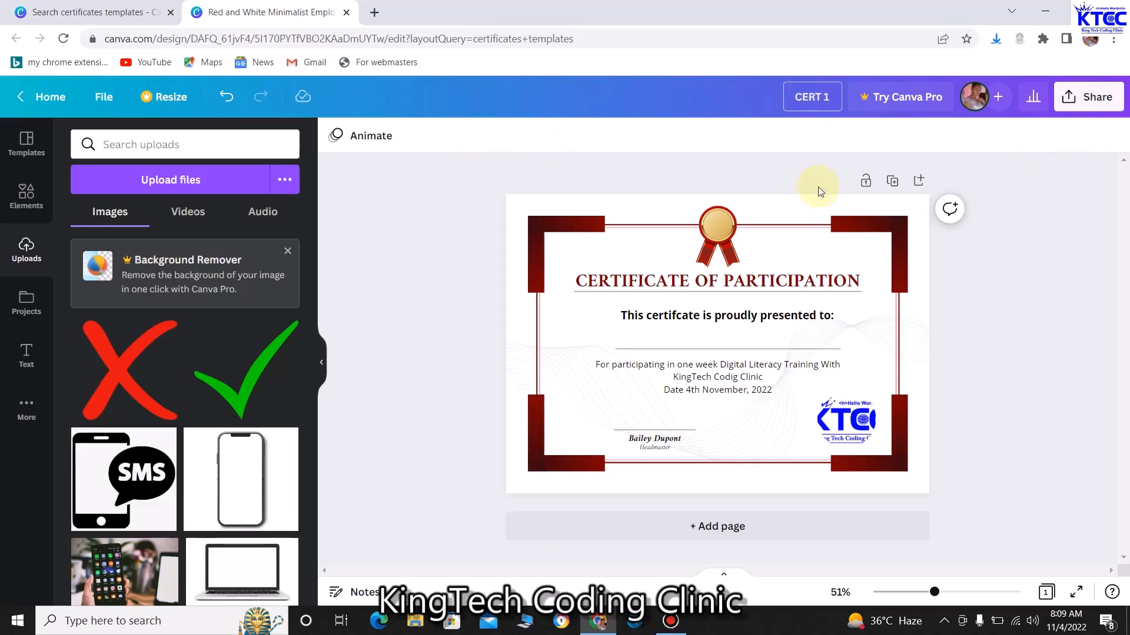
left_click(1092, 96)
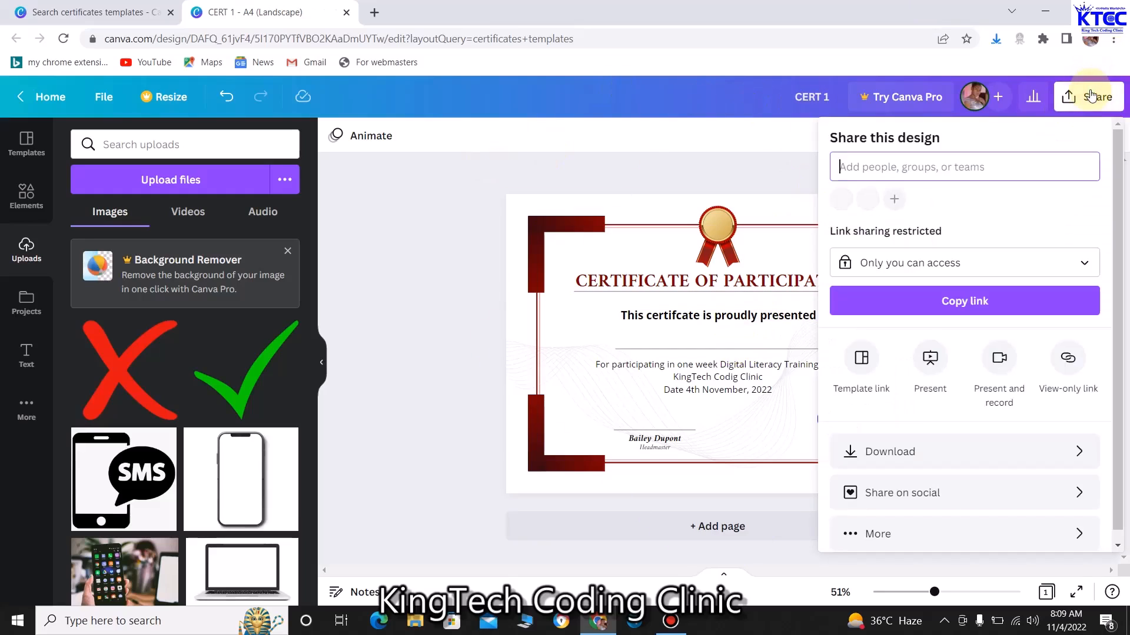
left_click(941, 460)
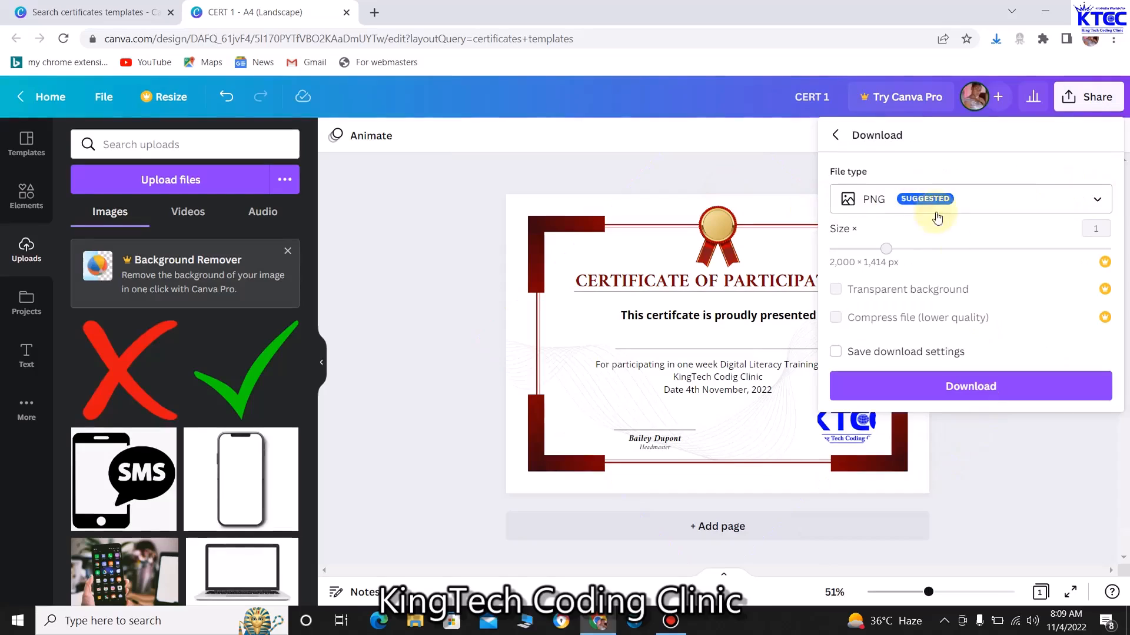
left_click(1098, 201)
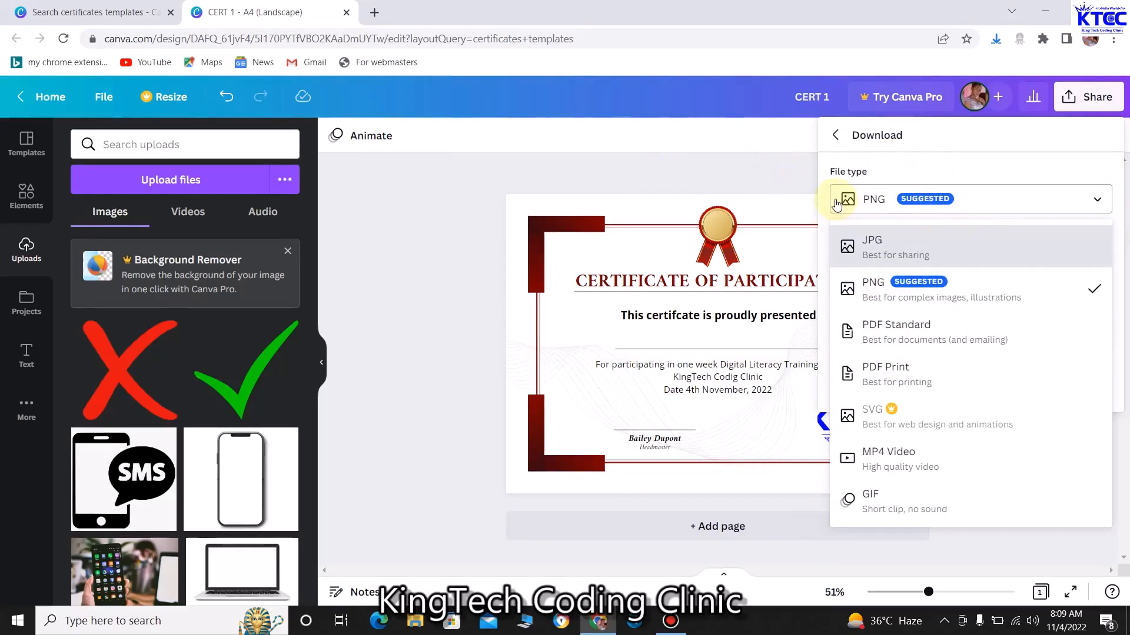
left_click(765, 142)
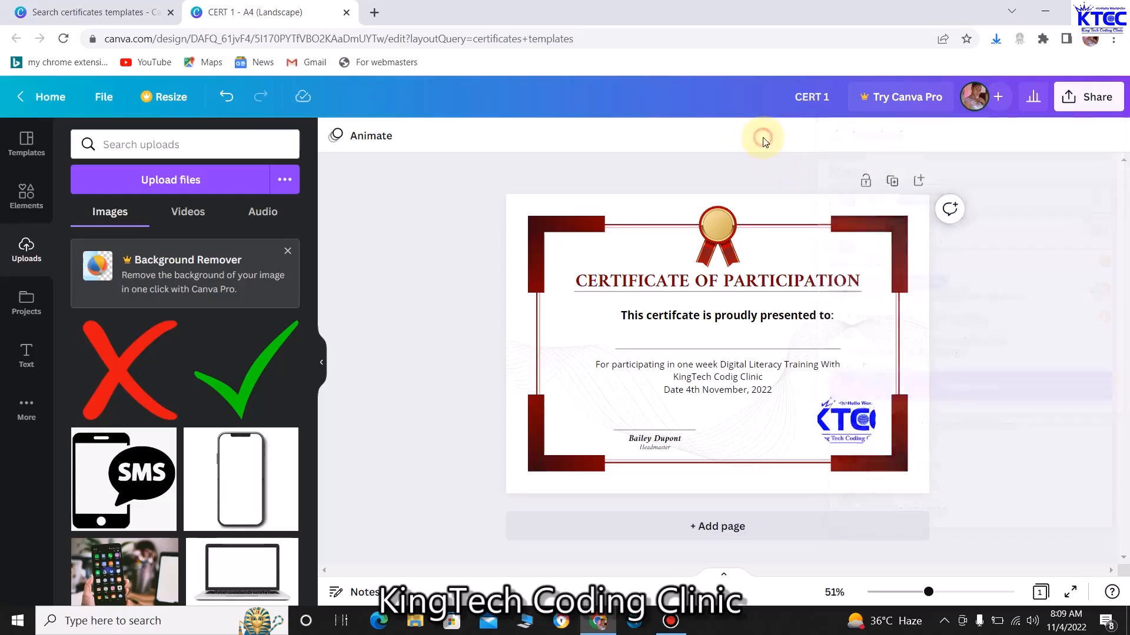
left_click(1085, 100)
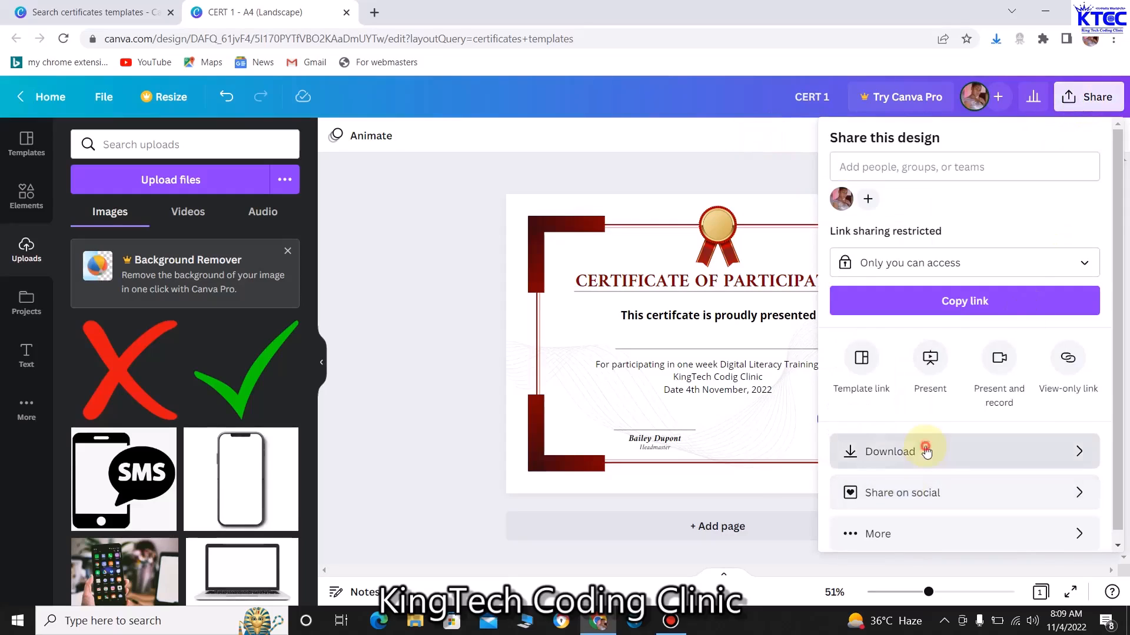
left_click(925, 450)
left_click(967, 394)
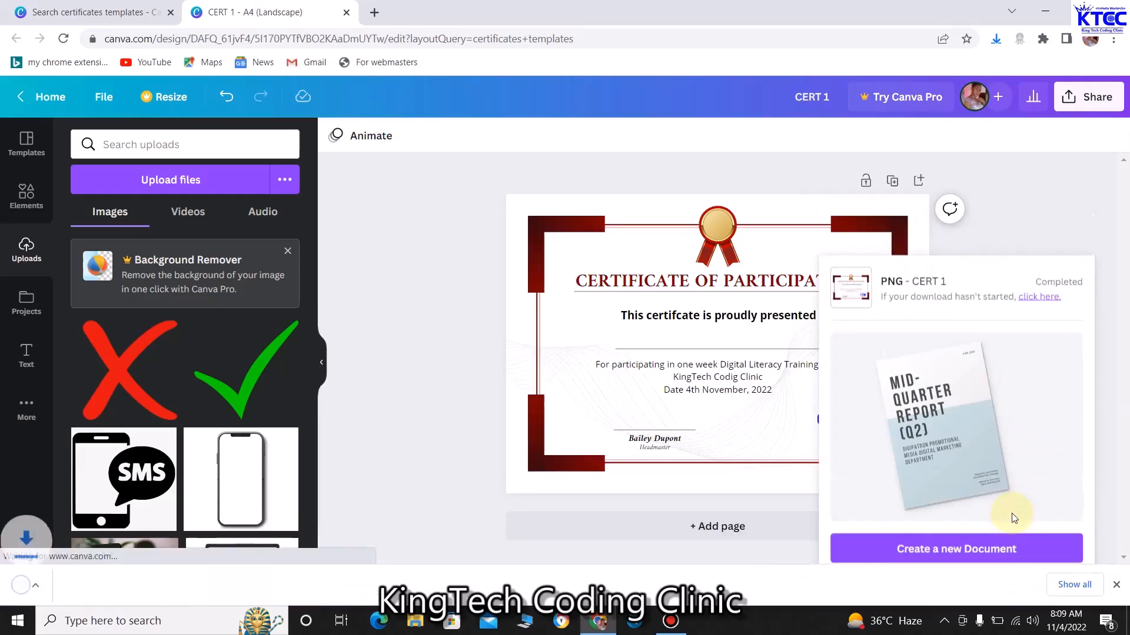
left_click(1063, 190)
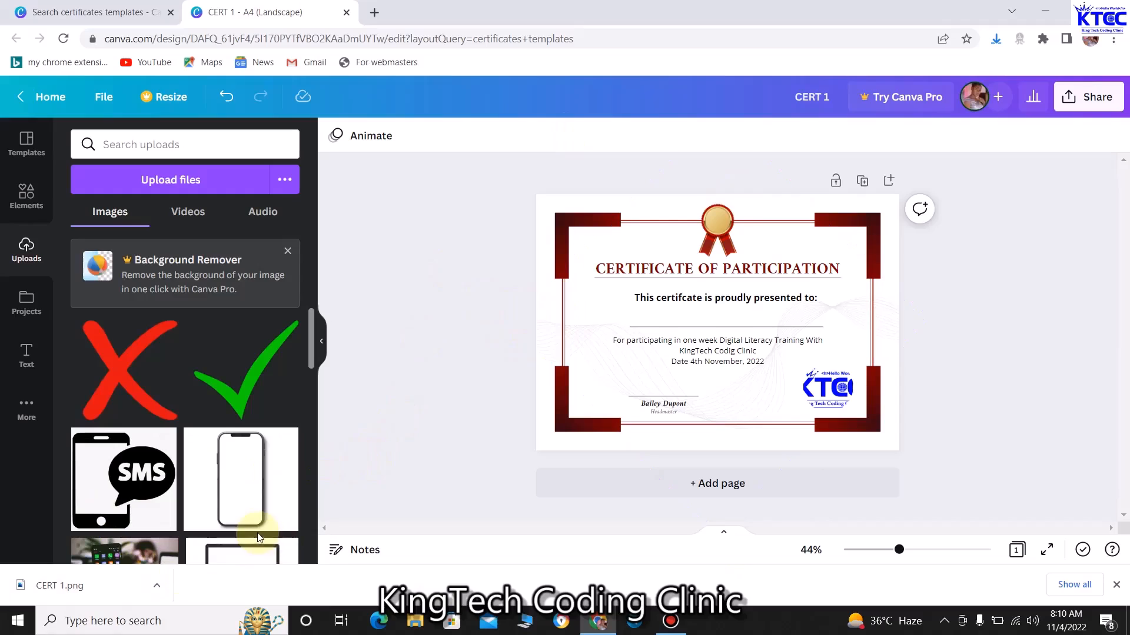
View CERT 1.png from File Explorer's Downloads folder, then close the preview
left_click(1041, 5)
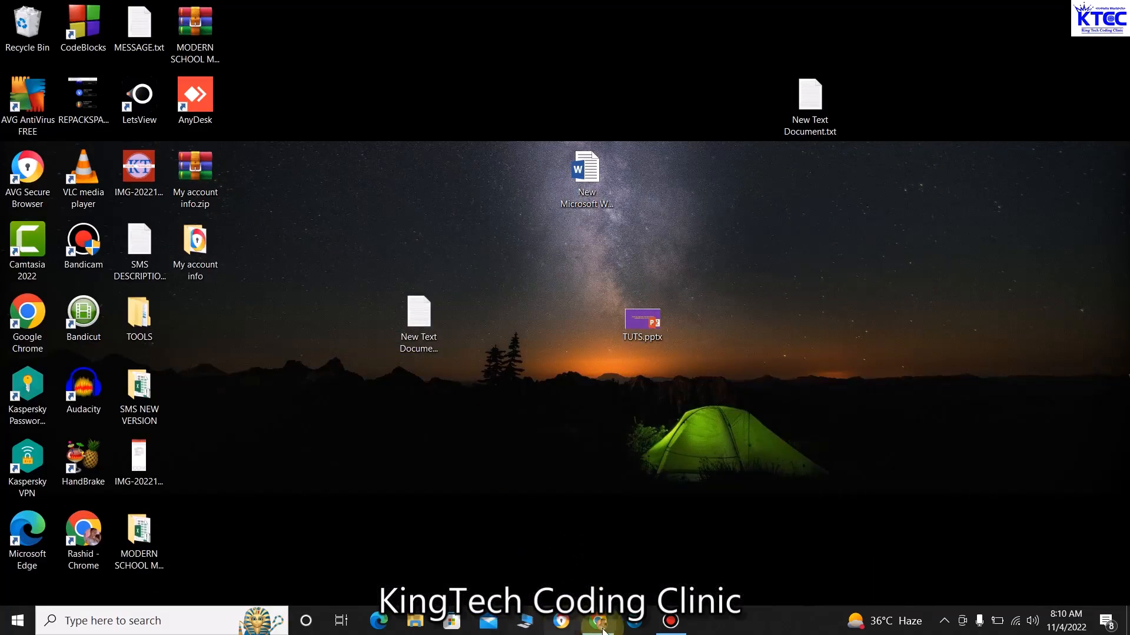
left_click(529, 625)
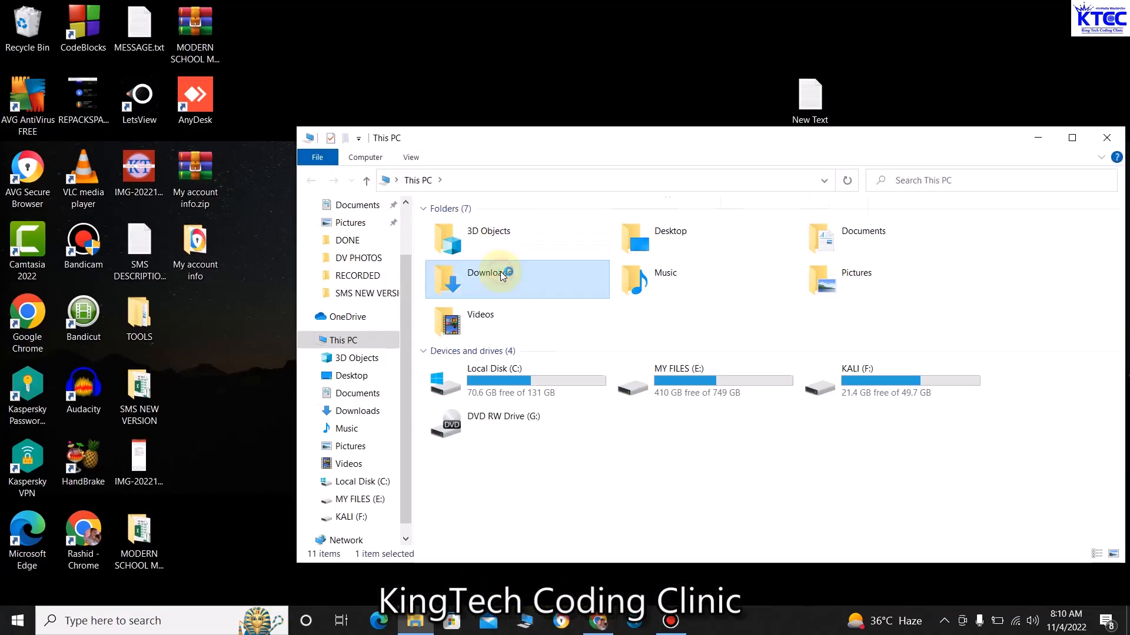
double_click(500, 271)
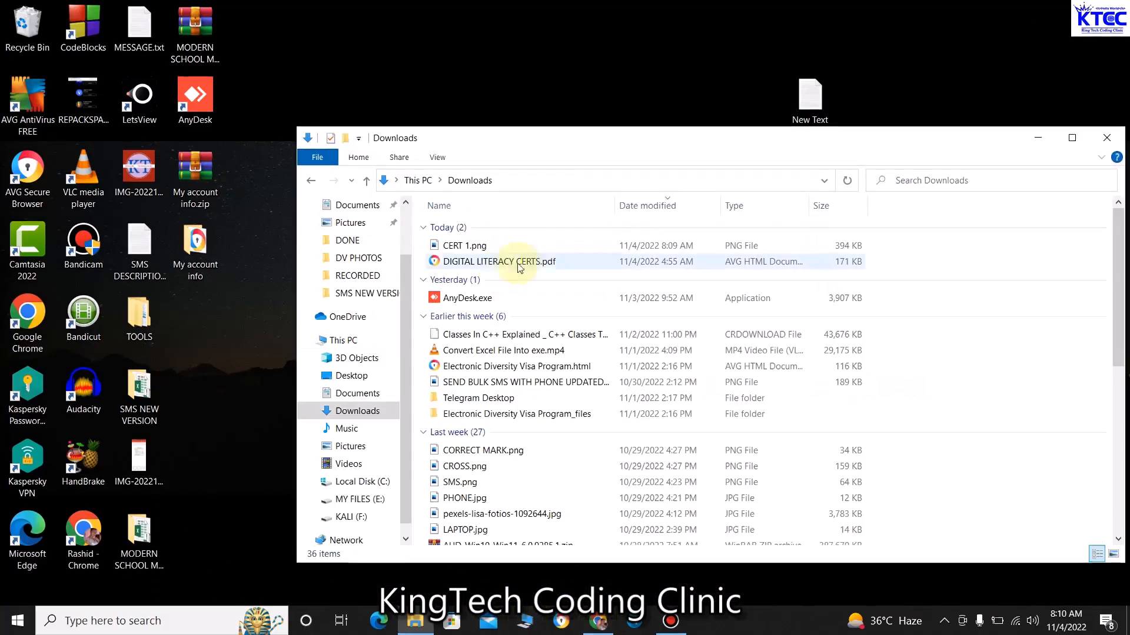
double_click(481, 247)
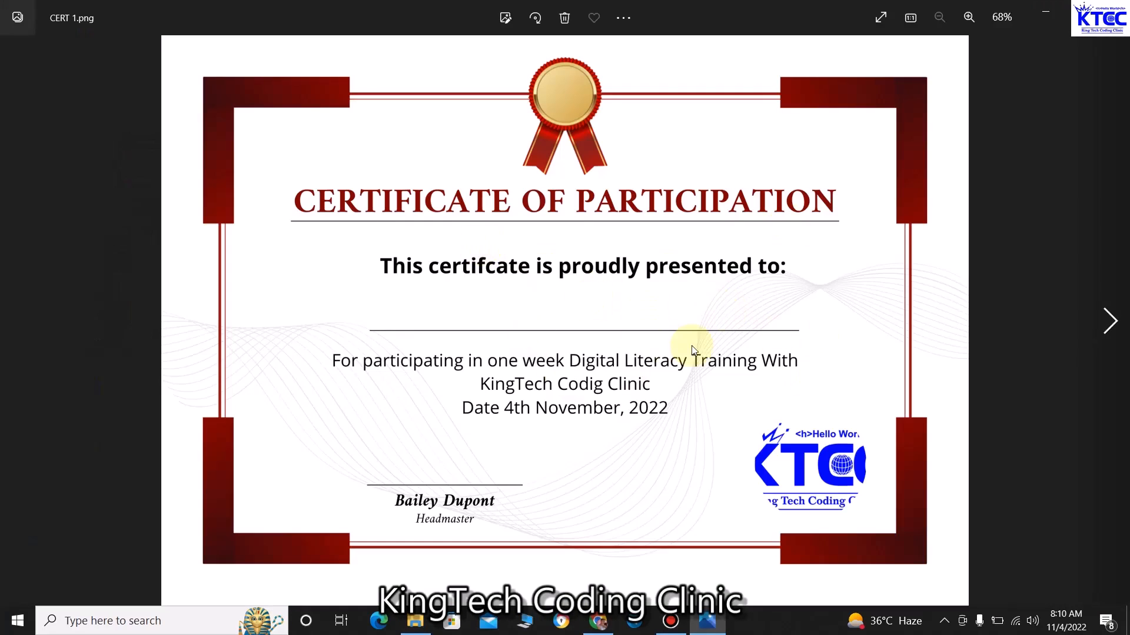
key("alt+F4")
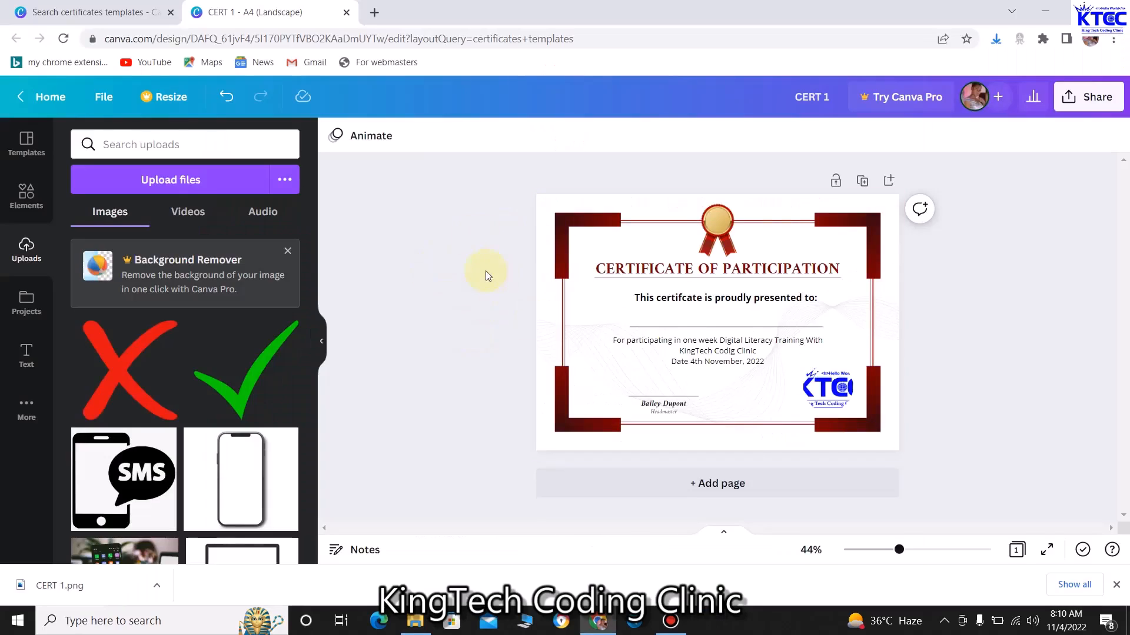
Launch Google Drive in a new tab from the Google apps grid and dismiss the notifications prompt
left_click(372, 13)
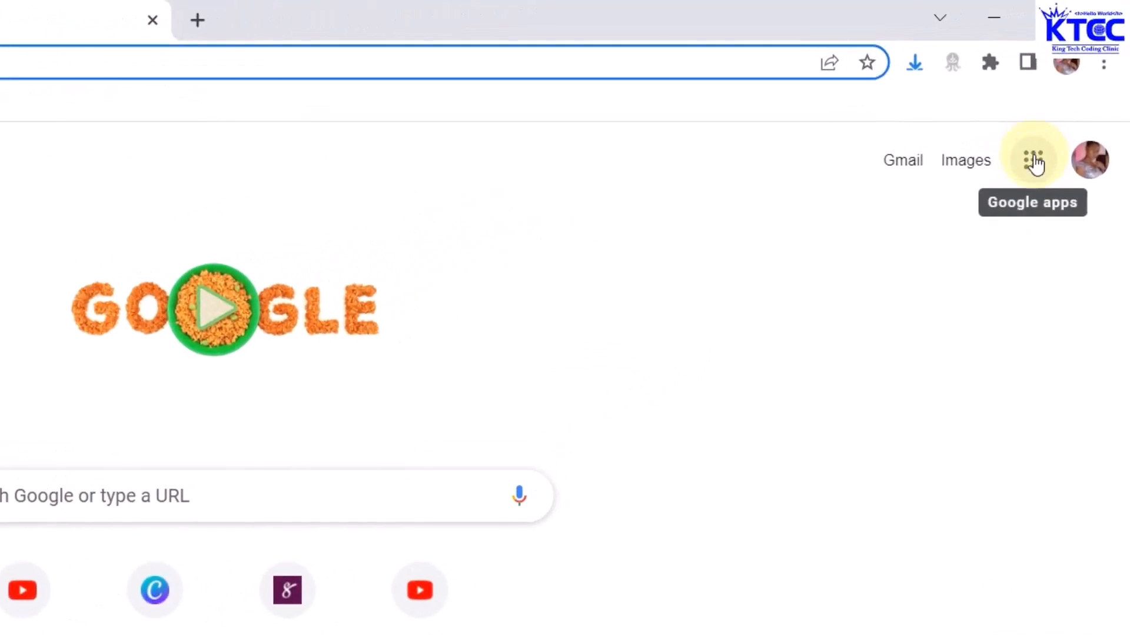
left_click(1032, 163)
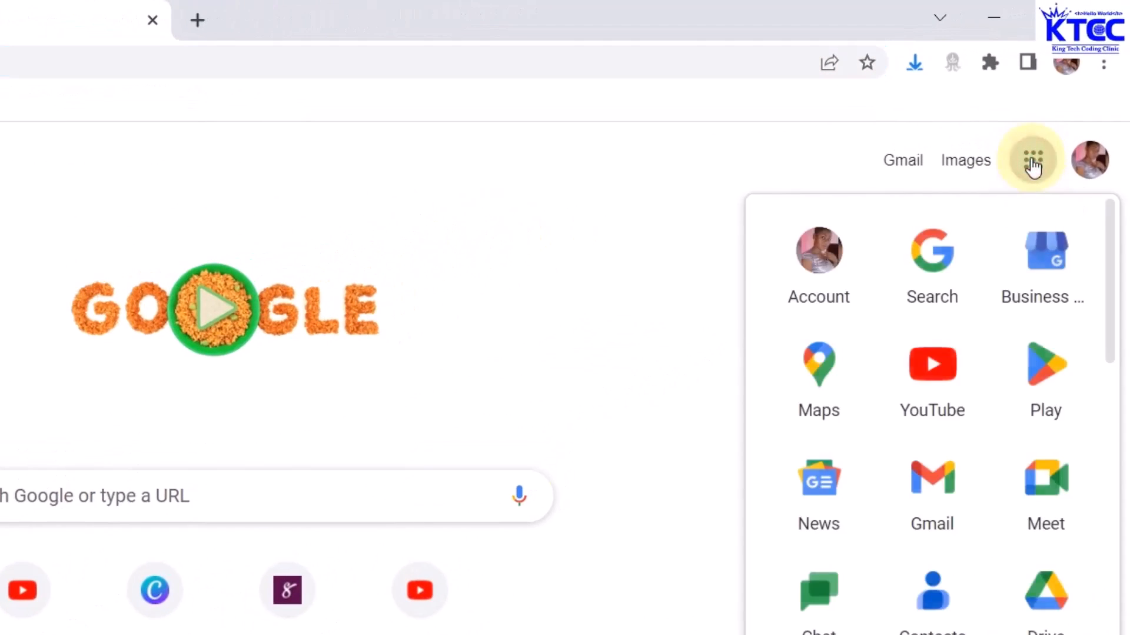
scroll(1012, 415, "down", 1)
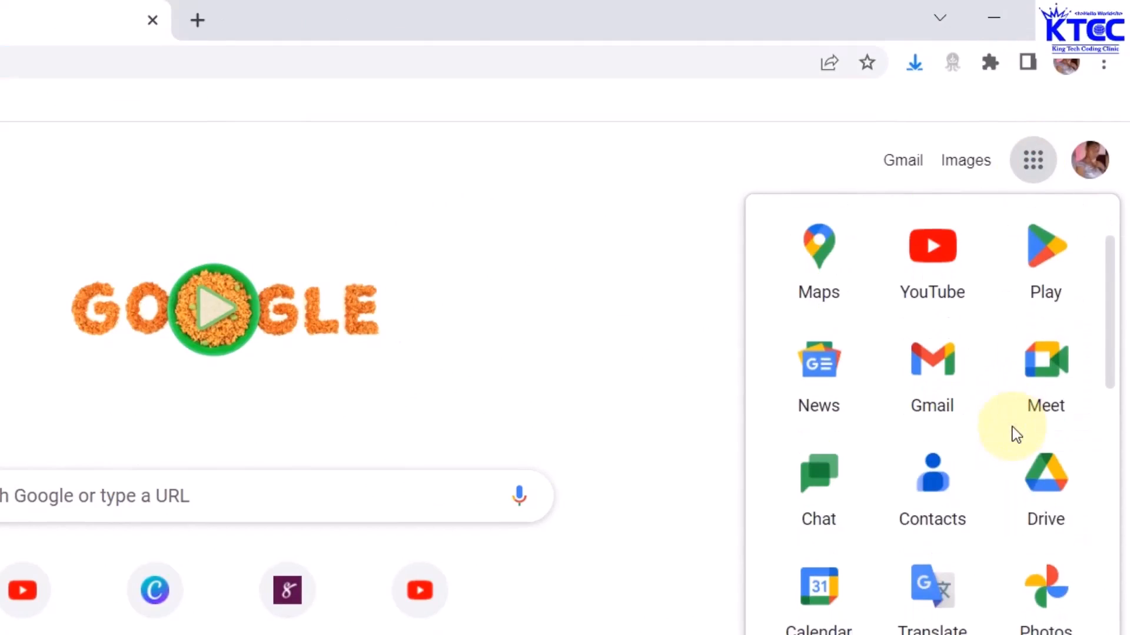
left_click(1048, 486)
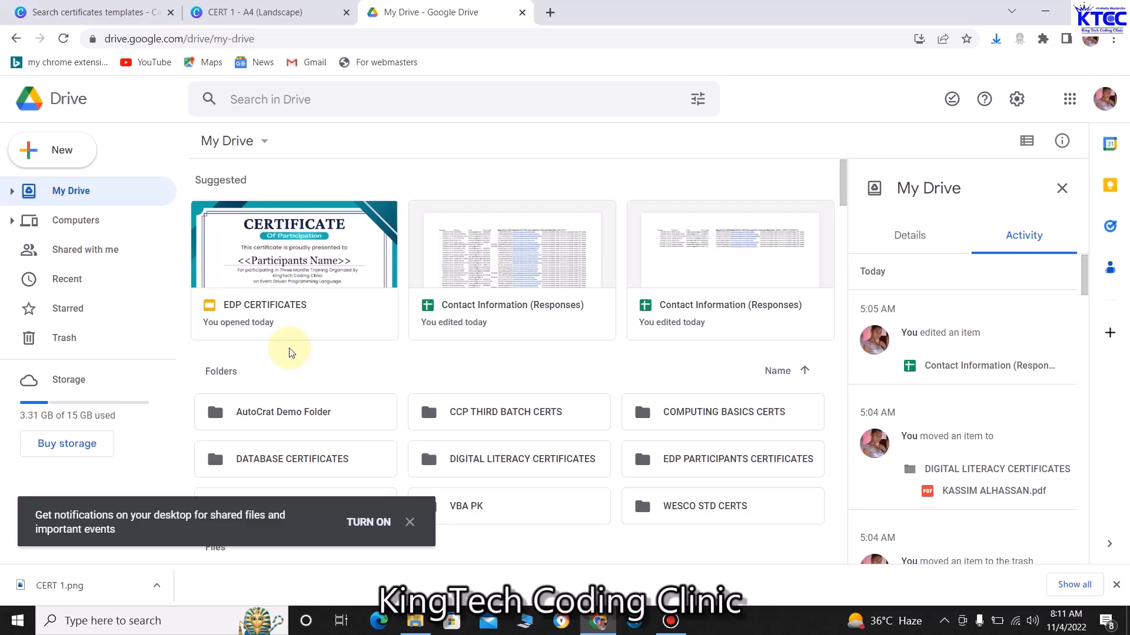
left_click(409, 522)
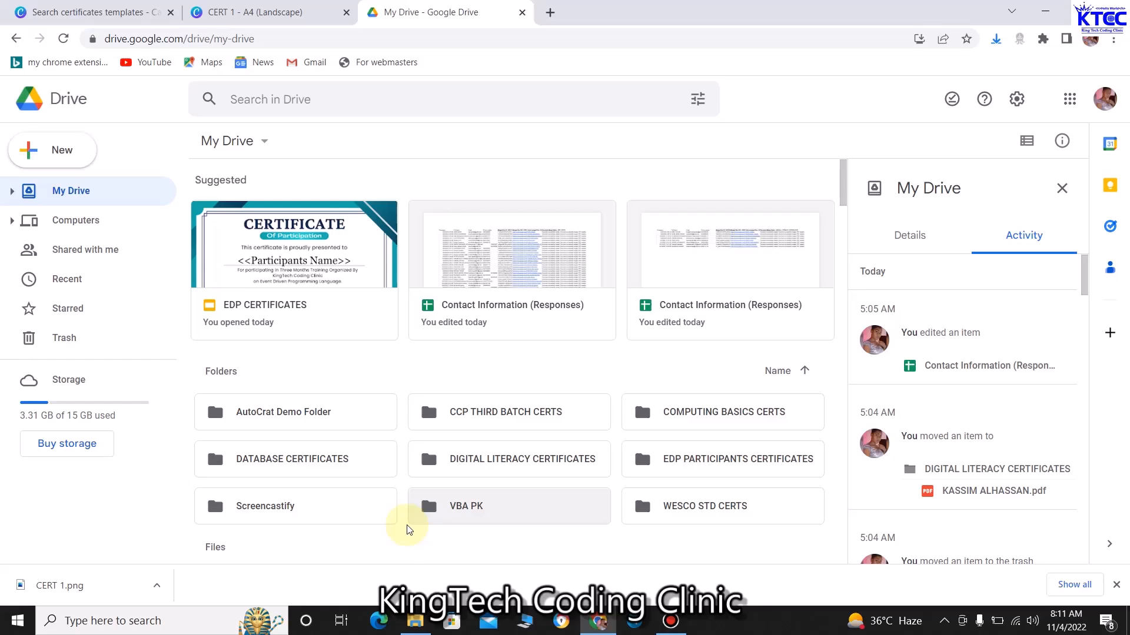
Create a new folder named TRAINING in My Drive
left_click(52, 151)
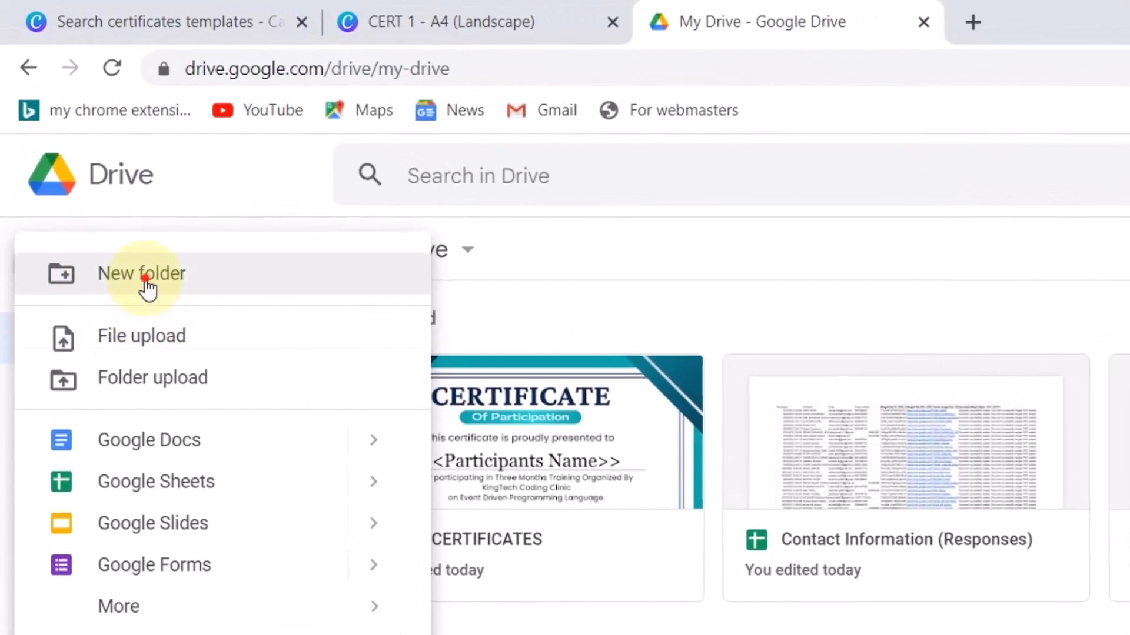
left_click(106, 212)
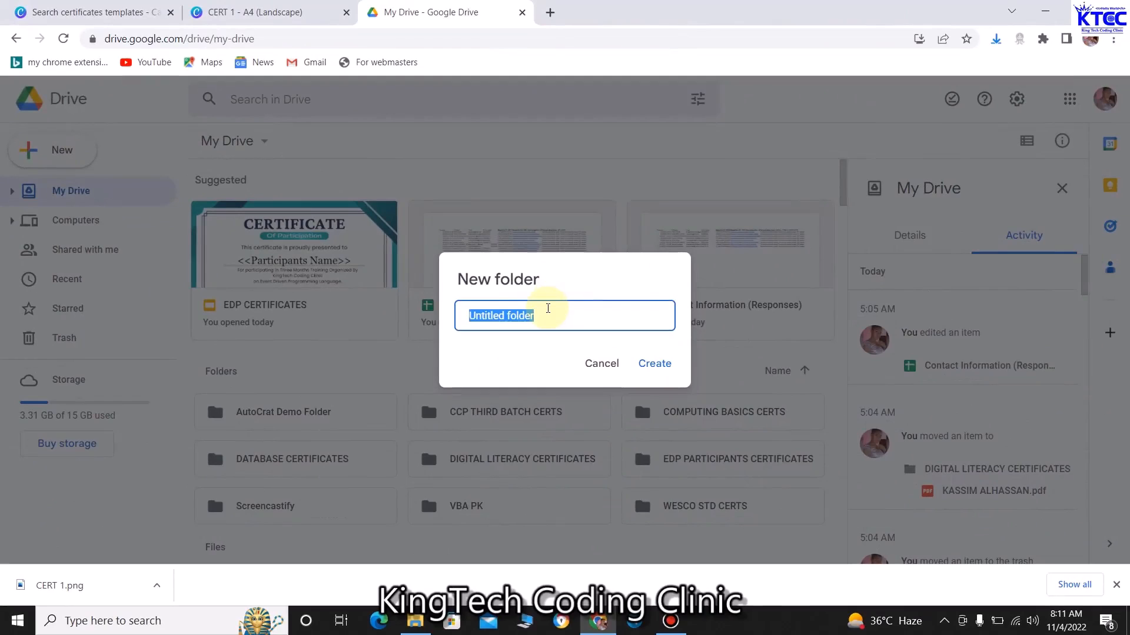
type("TRAINING")
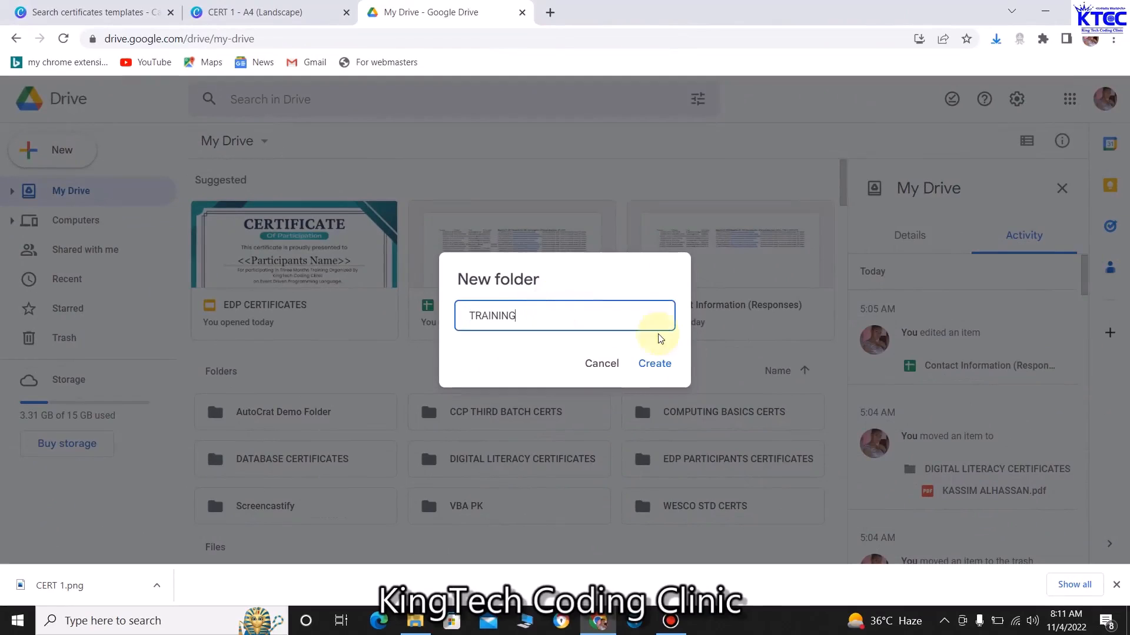
left_click(657, 364)
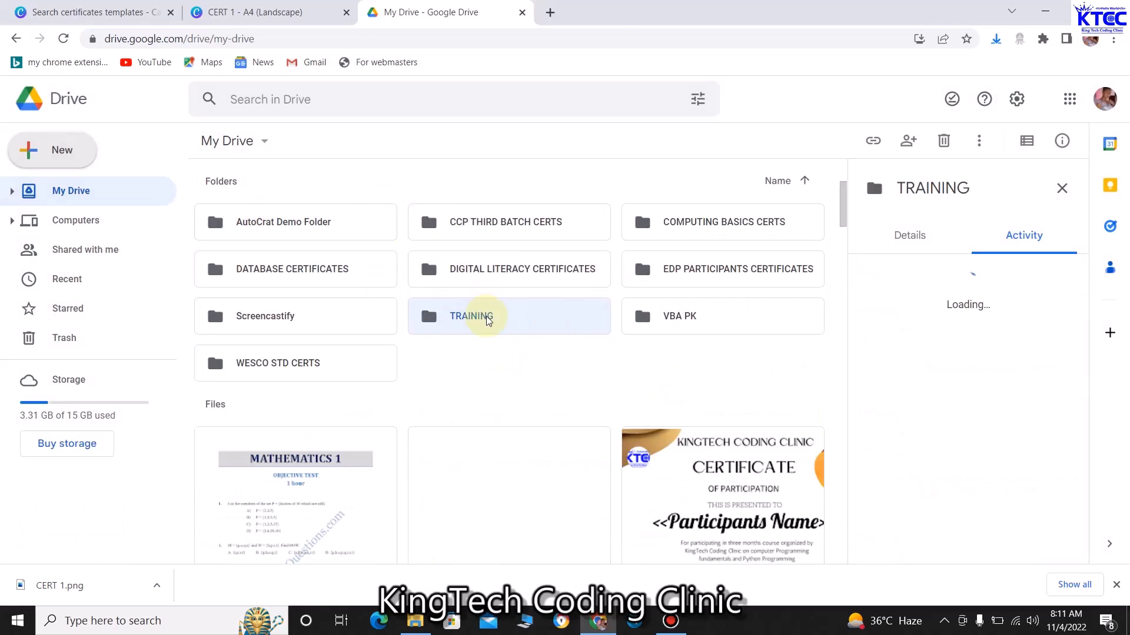
Inside the TRAINING folder, start a new blank Google Slides presentation
double_click(487, 318)
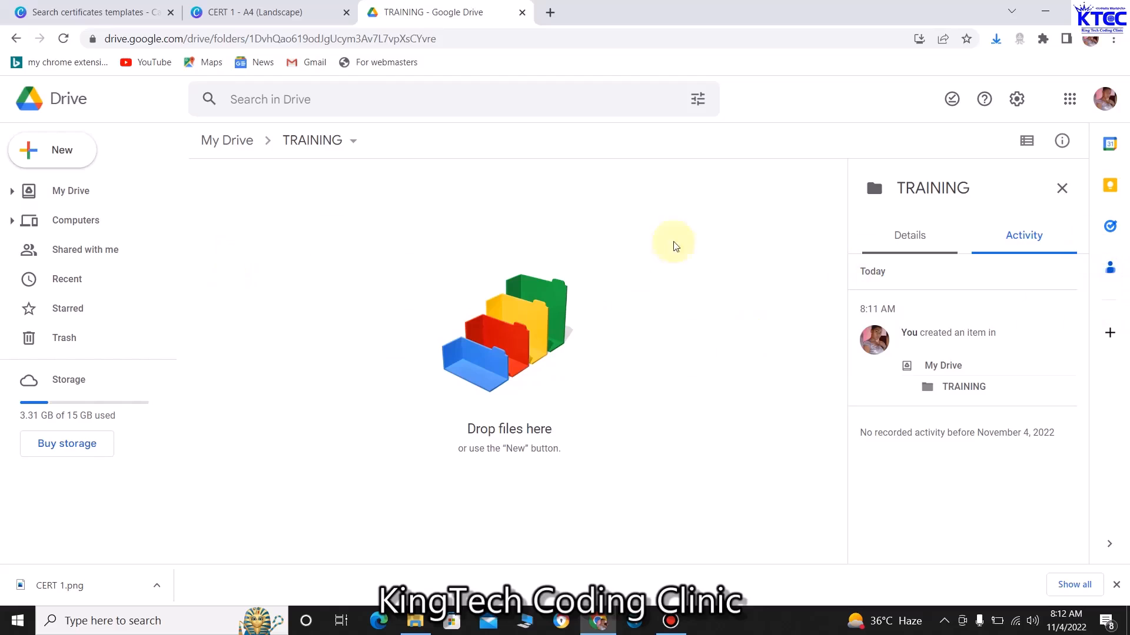
left_click(59, 154)
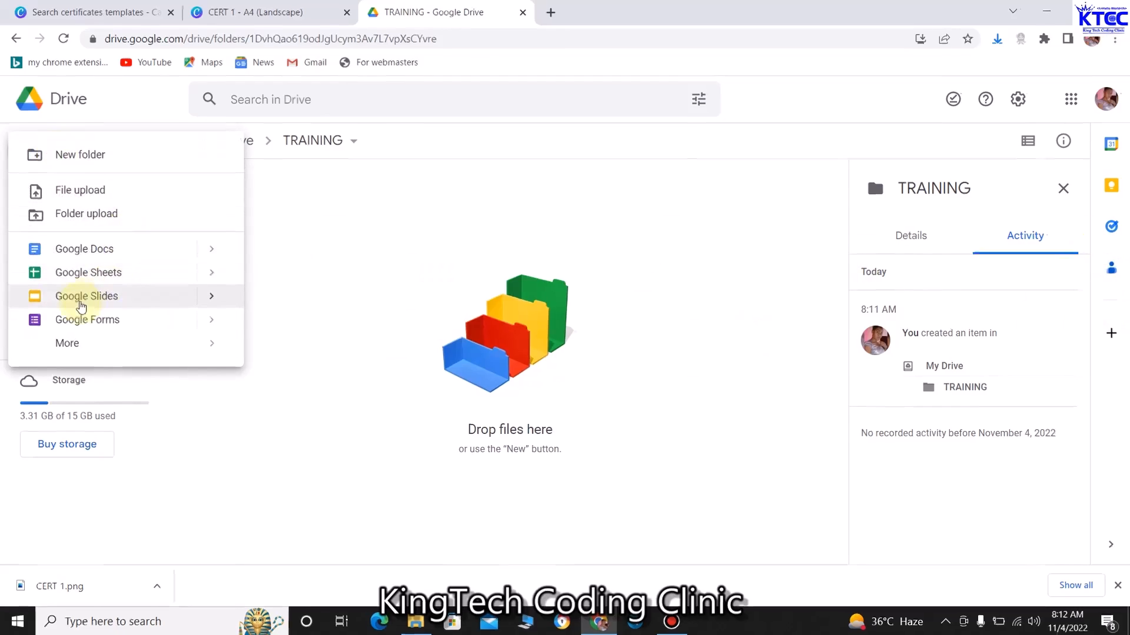
left_click(145, 303)
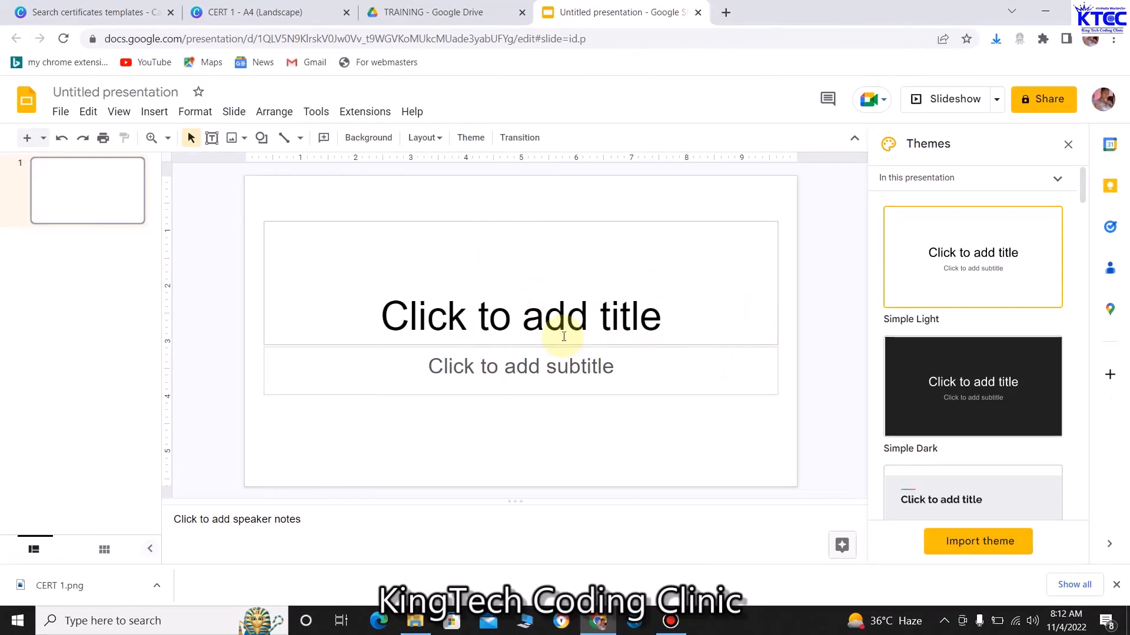
Delete the title and subtitle placeholders from the blank slide
left_click(501, 220)
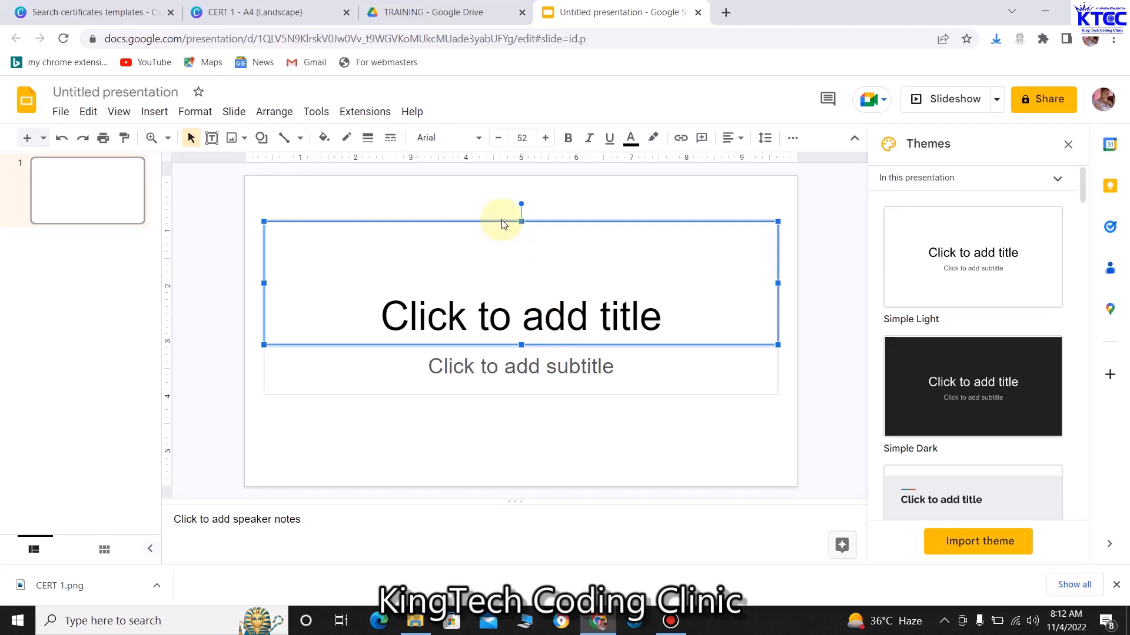
key("Delete")
left_click(542, 346)
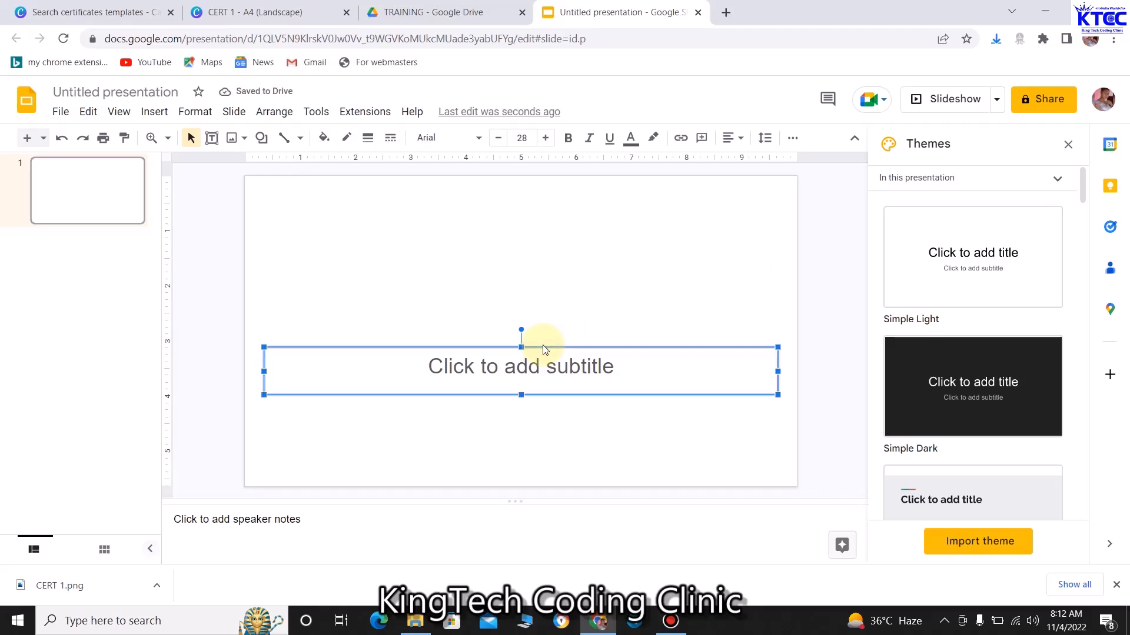
key("Delete")
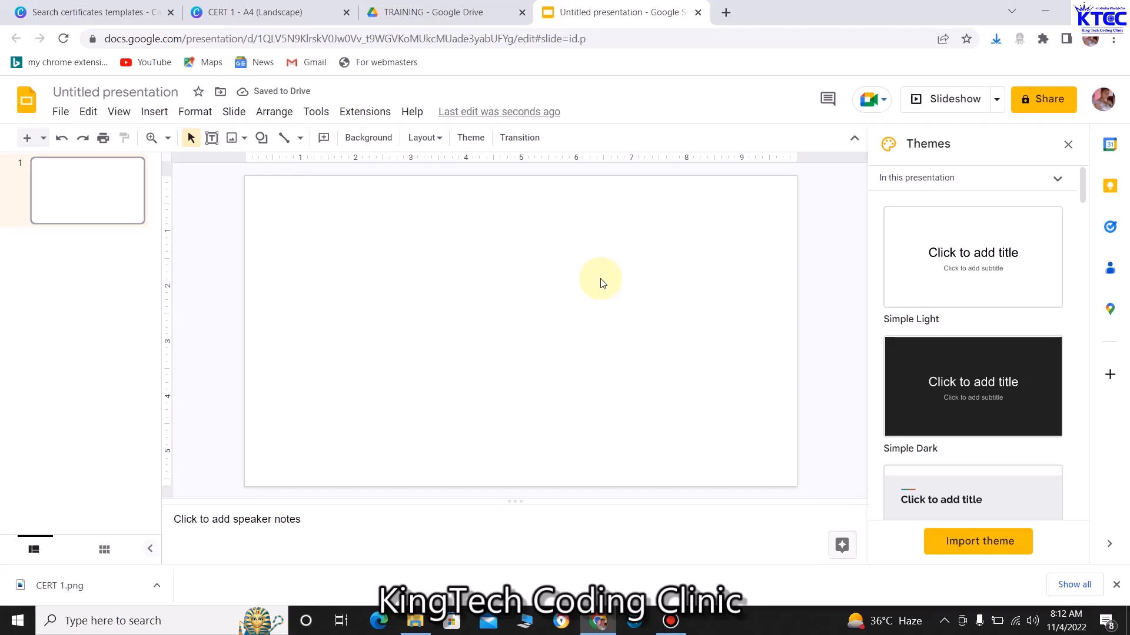
Bring up Page setup, showing the current Widescreen 16:9 size
left_click(59, 114)
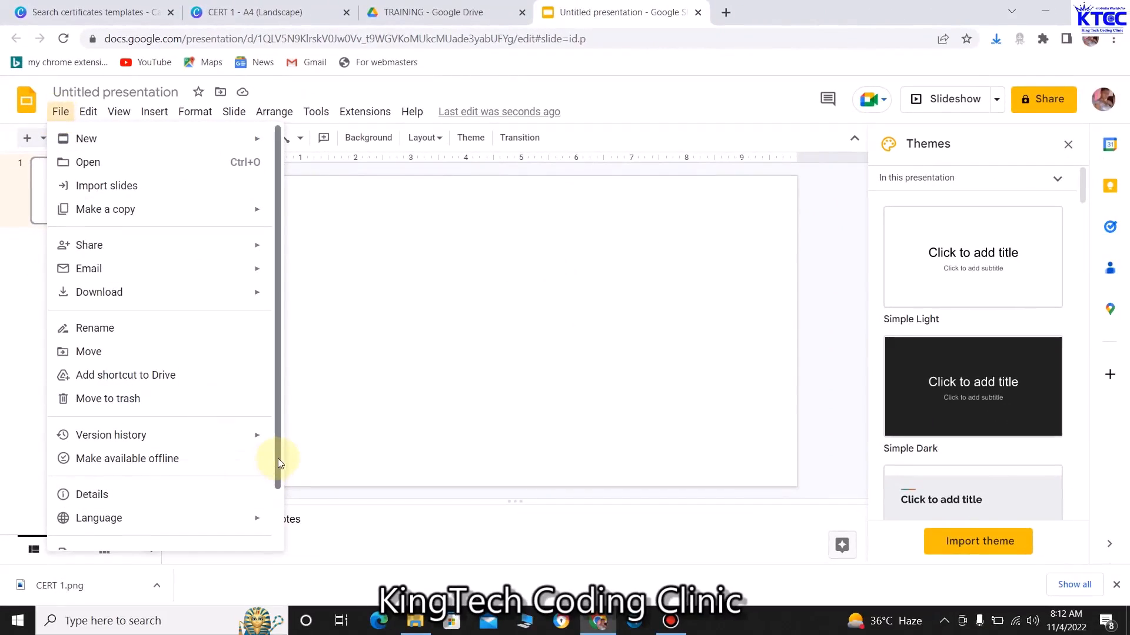
scroll(278, 457, "down", 2)
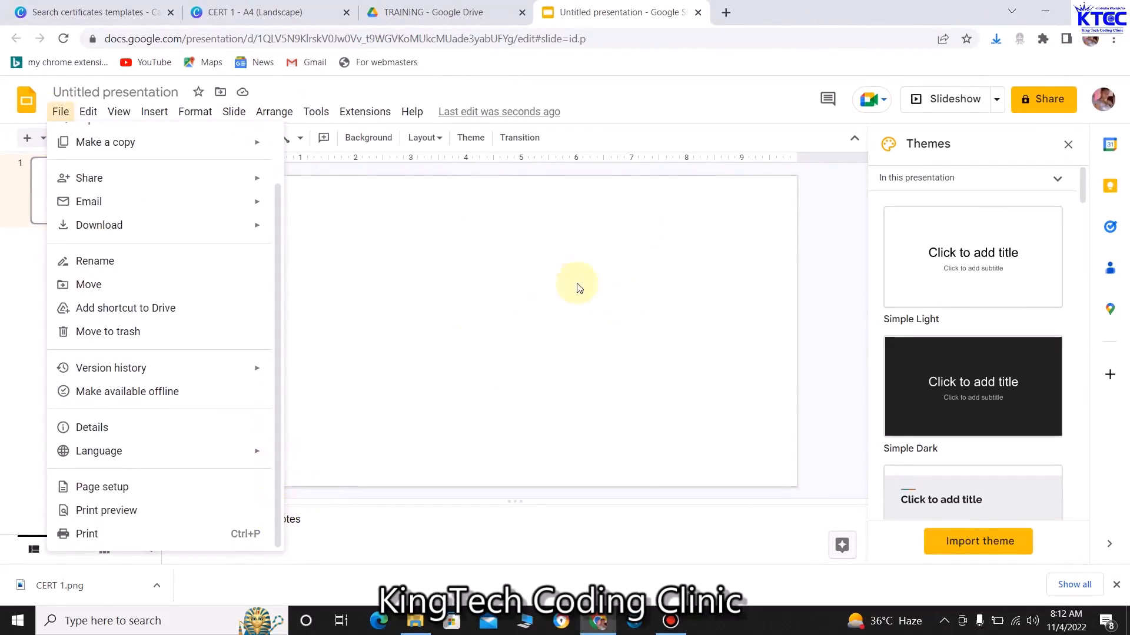
left_click(118, 488)
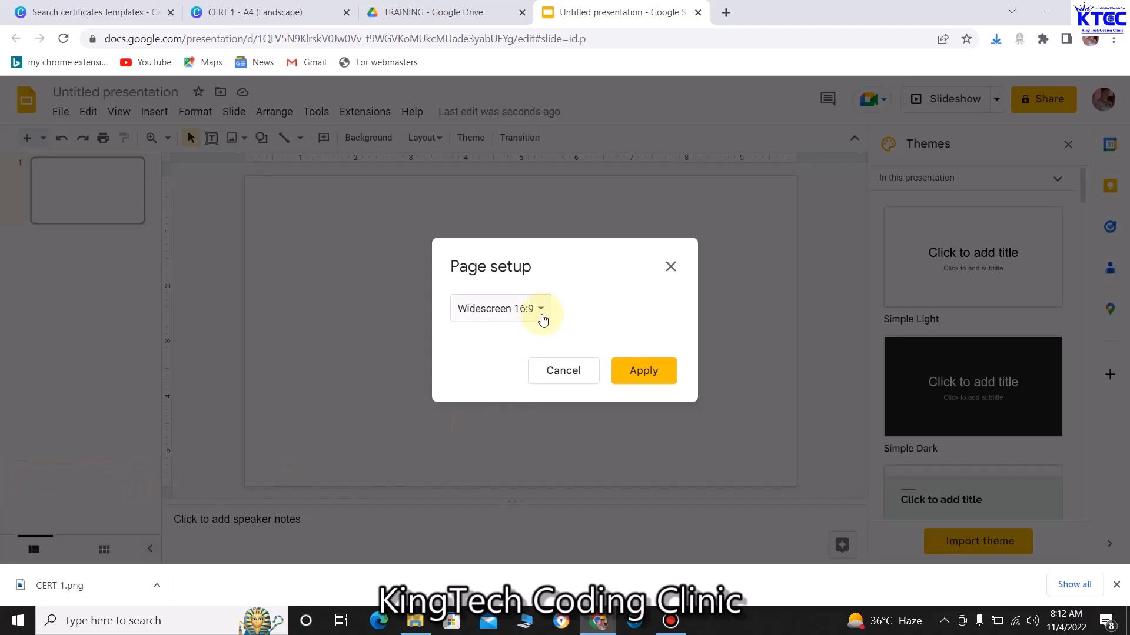
Apply a custom slide size of 8.3 × 11.7 inches (portrait)
left_click(538, 311)
left_click(498, 356)
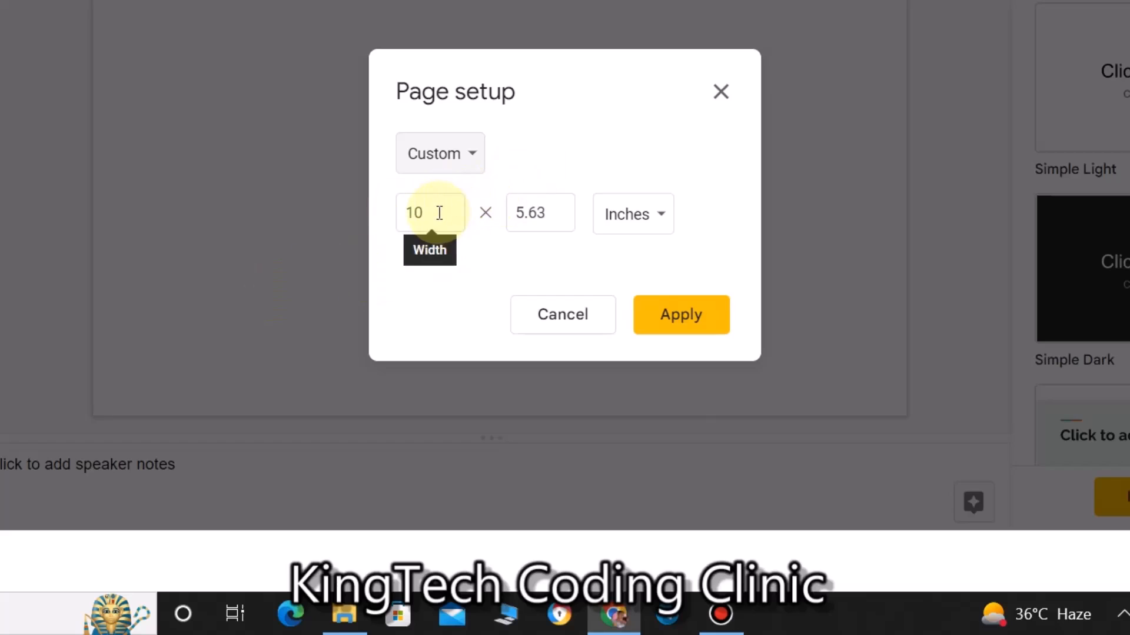
left_click_drag(439, 212, 390, 212)
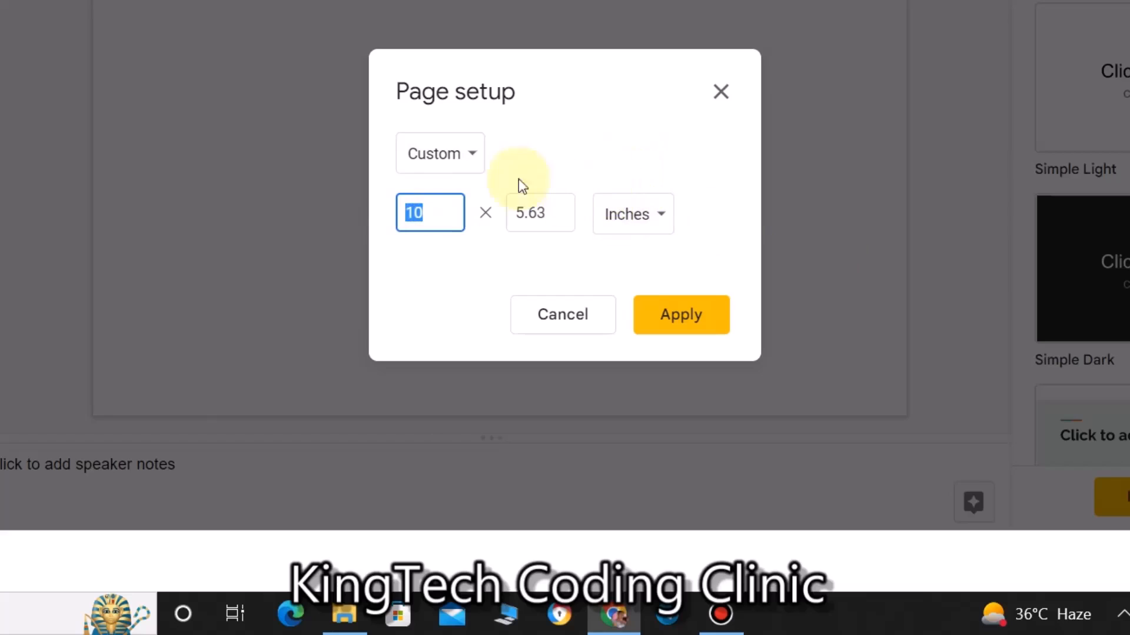
type("8.3")
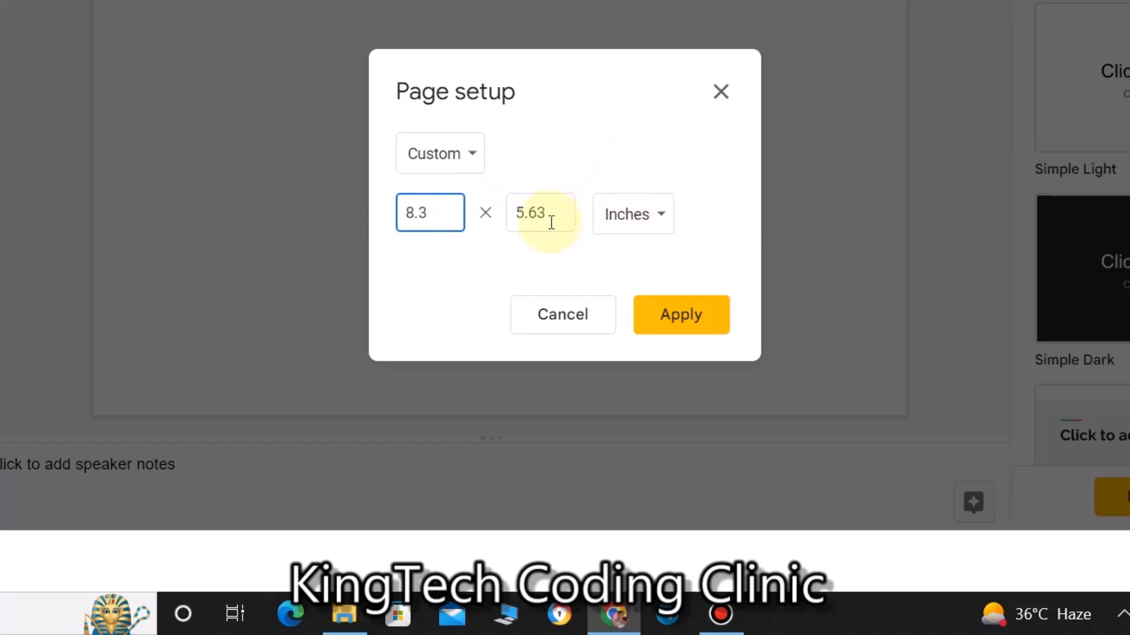
left_click_drag(537, 213, 502, 212)
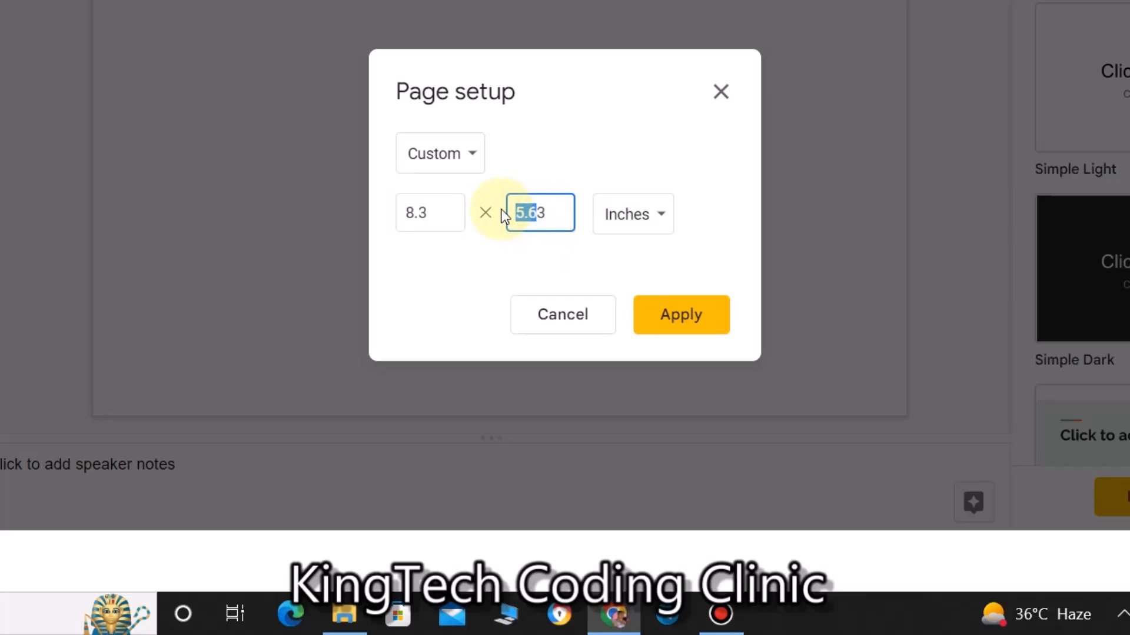
type("11.7")
left_click(703, 321)
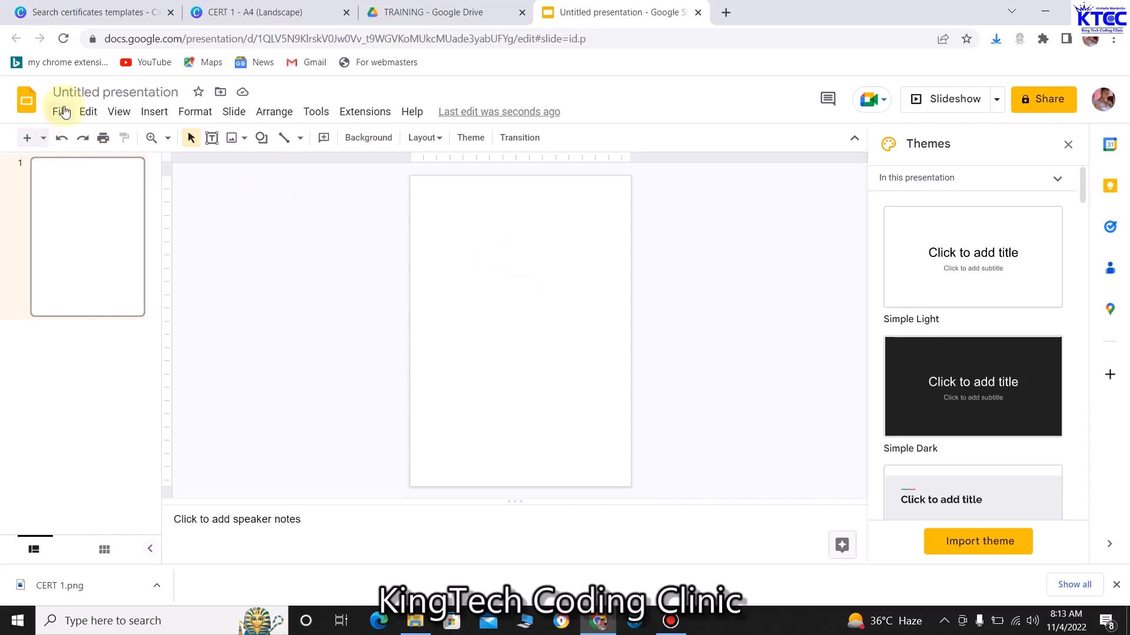
Swap the custom size to 11.7 wide by 8.3 high inches for landscape
left_click(60, 112)
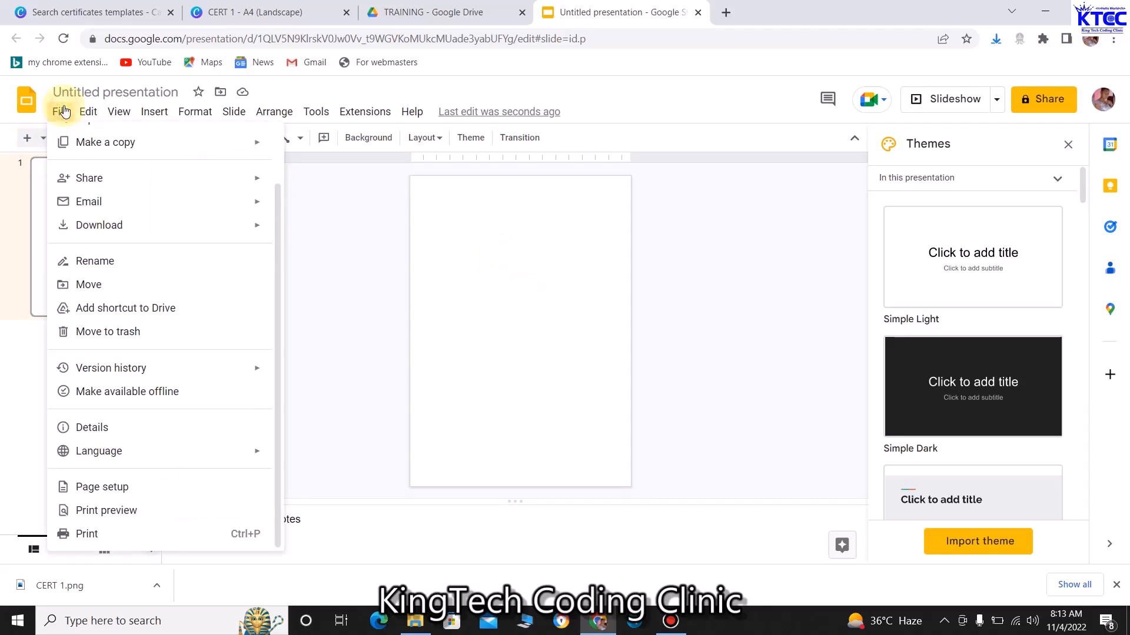
left_click(121, 486)
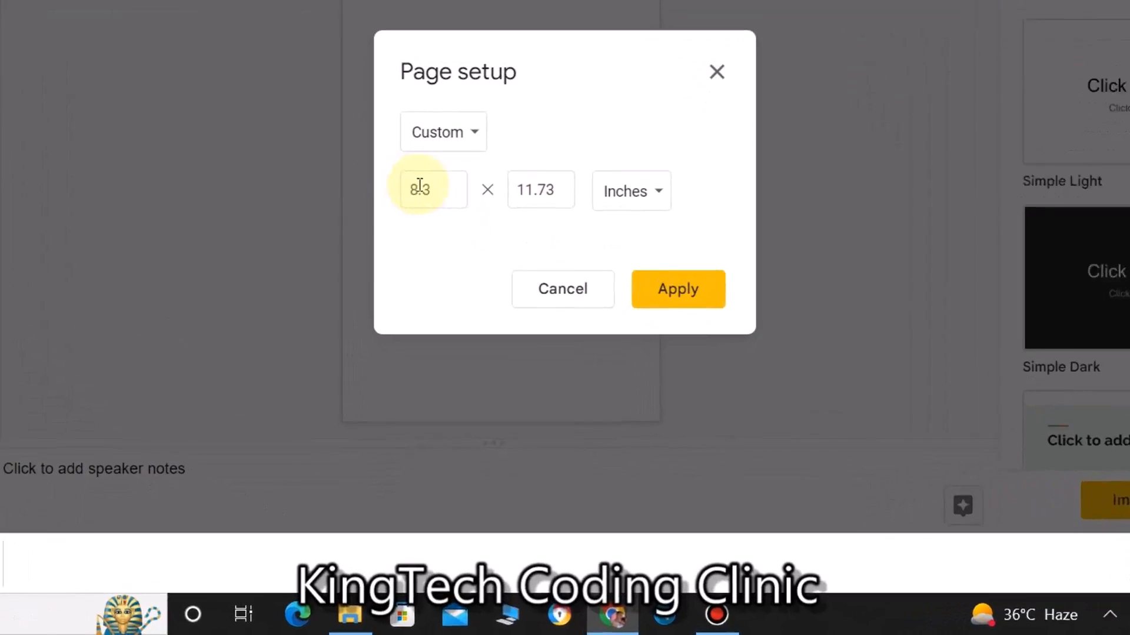
double_click(415, 188)
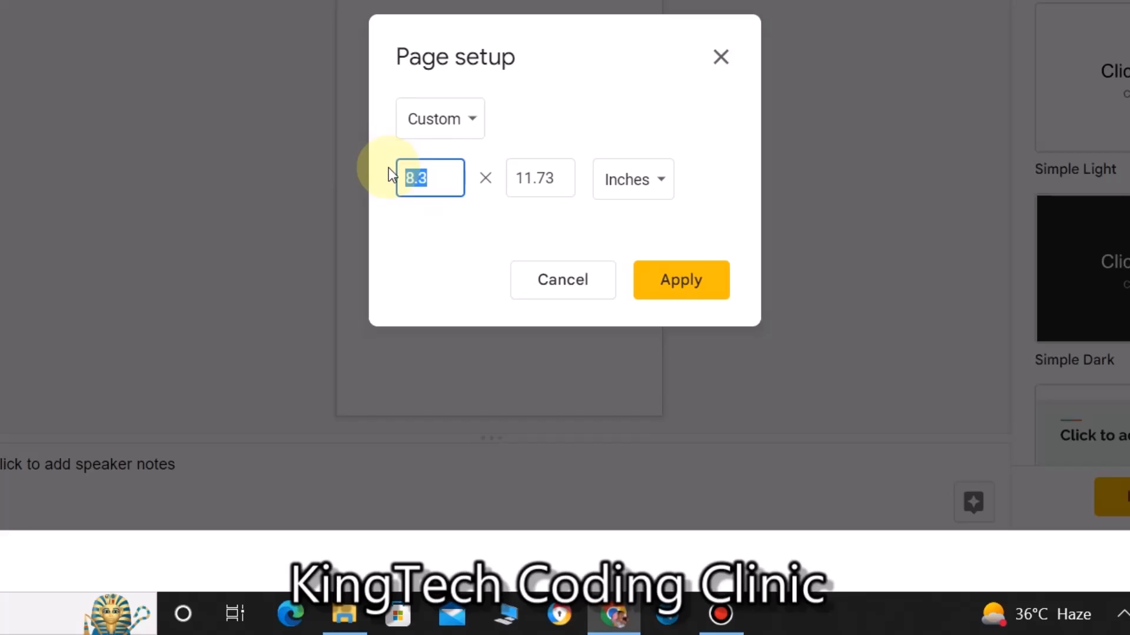
type("11.7")
double_click(550, 178)
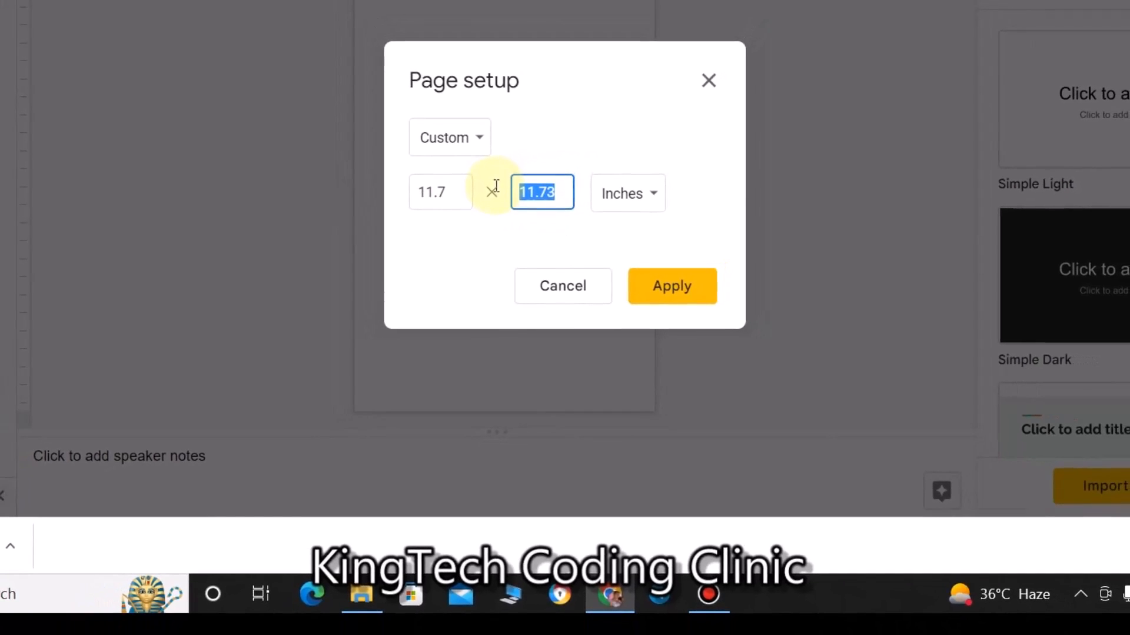
type("8.3")
left_click(664, 294)
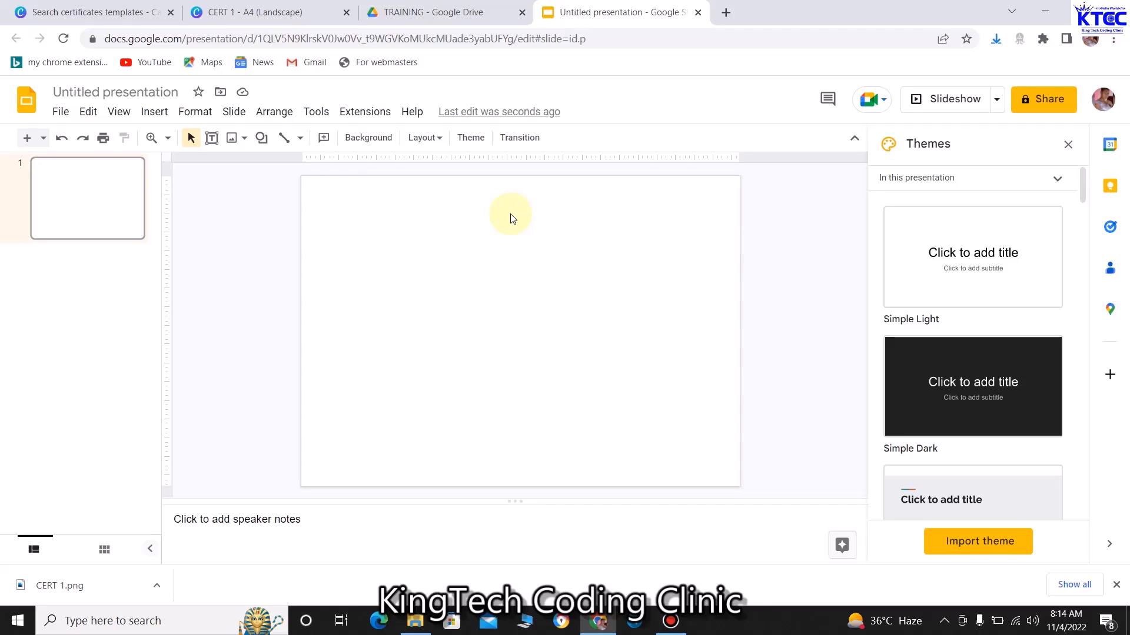
left_click(153, 112)
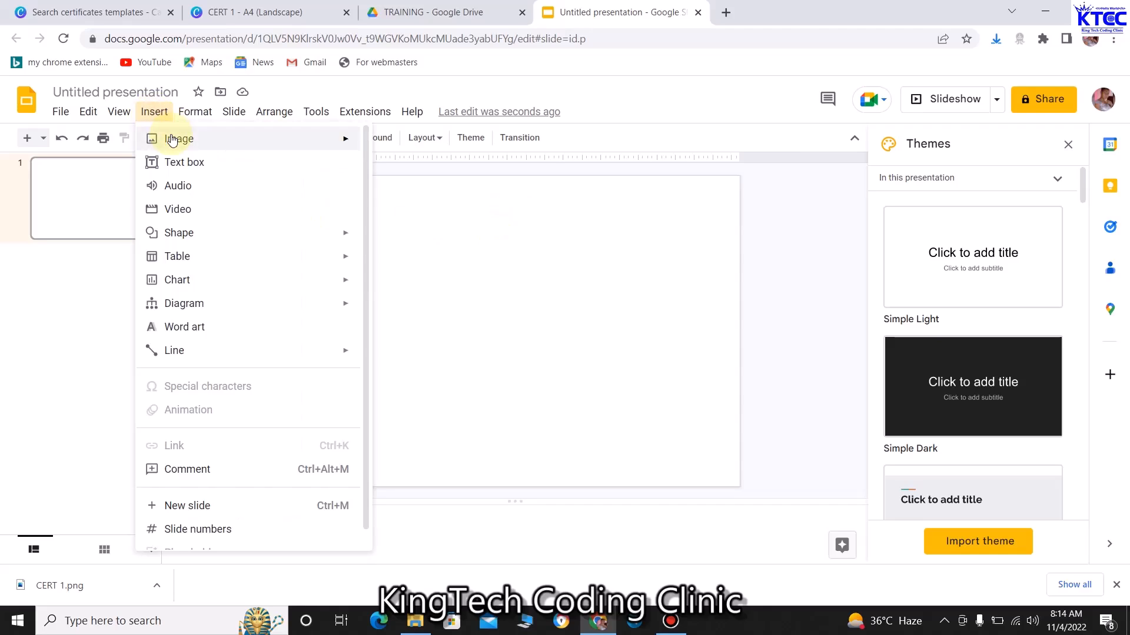
Upload CERT 1.png from the Downloads folder onto the blank slide
mouse_move(171, 139)
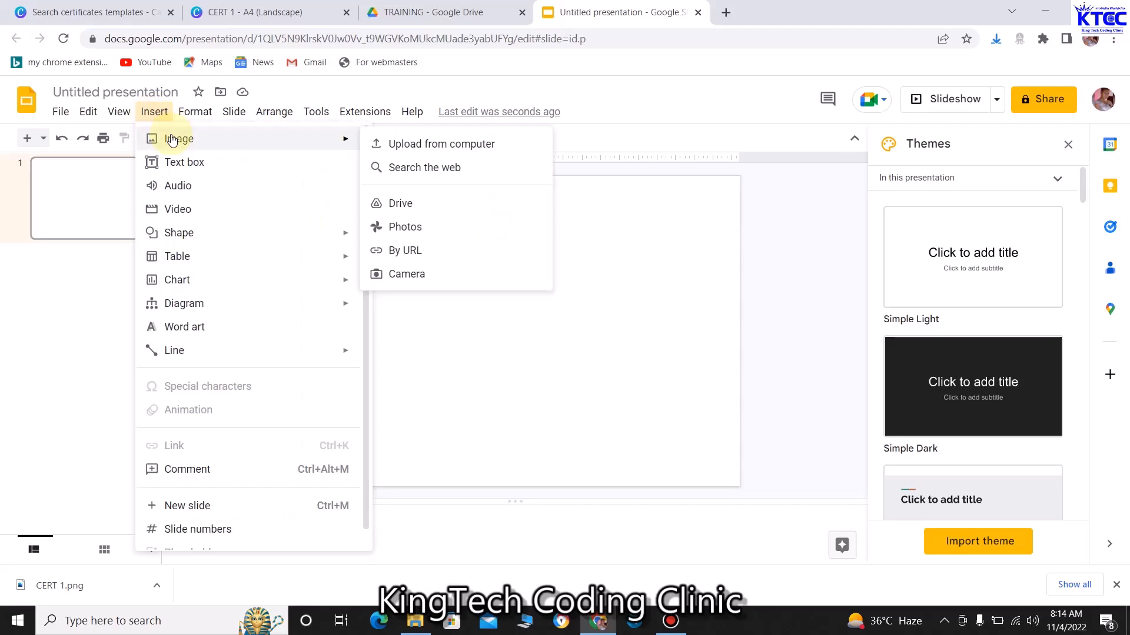
left_click(441, 147)
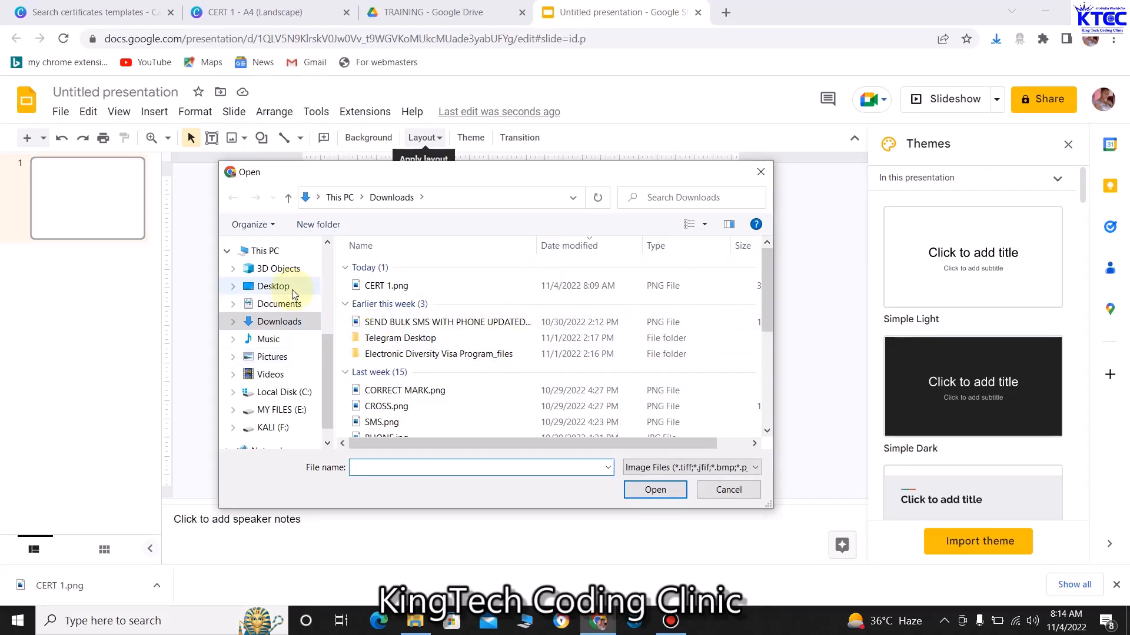
mouse_move(323, 353)
left_mouse_down()
mouse_move(323, 220)
mouse_move(325, 352)
left_mouse_up()
left_click(284, 322)
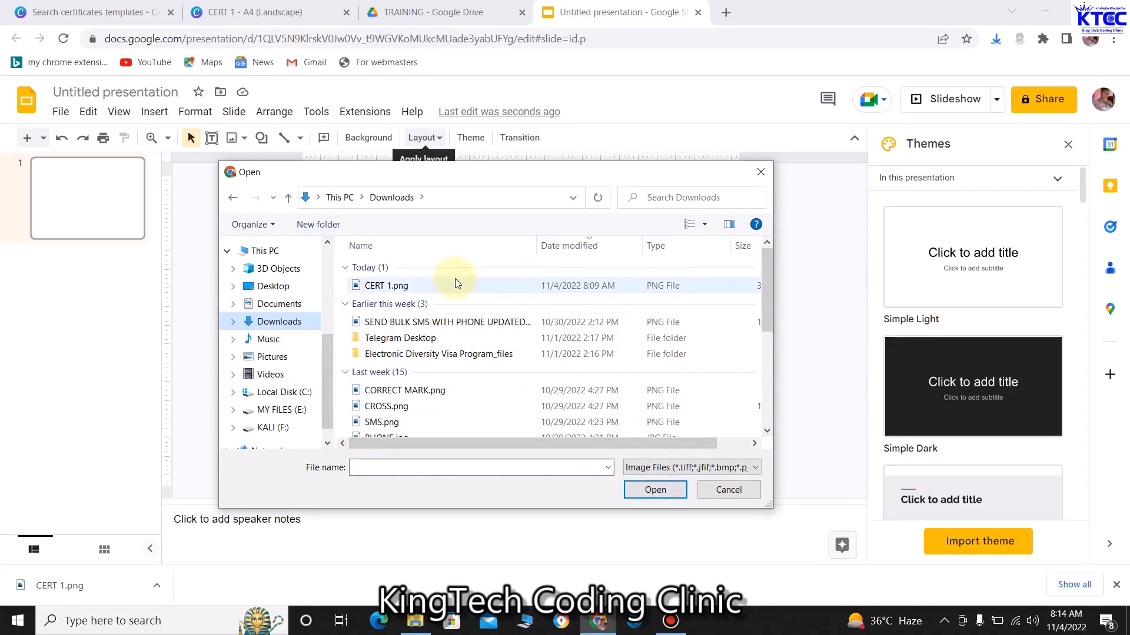
left_click(380, 287)
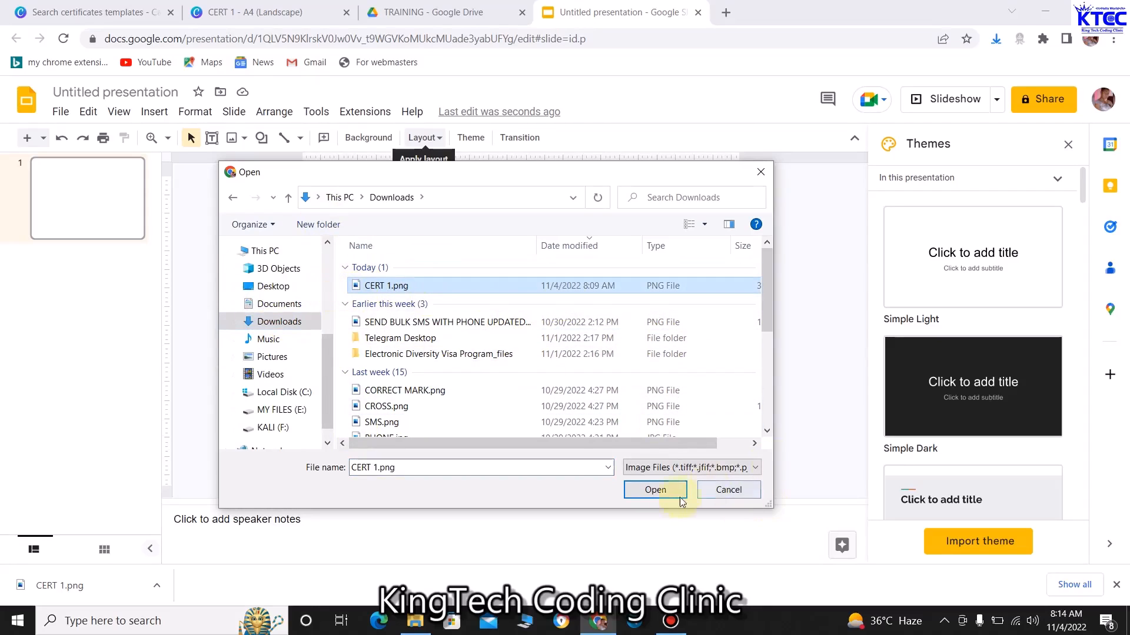
left_click(659, 491)
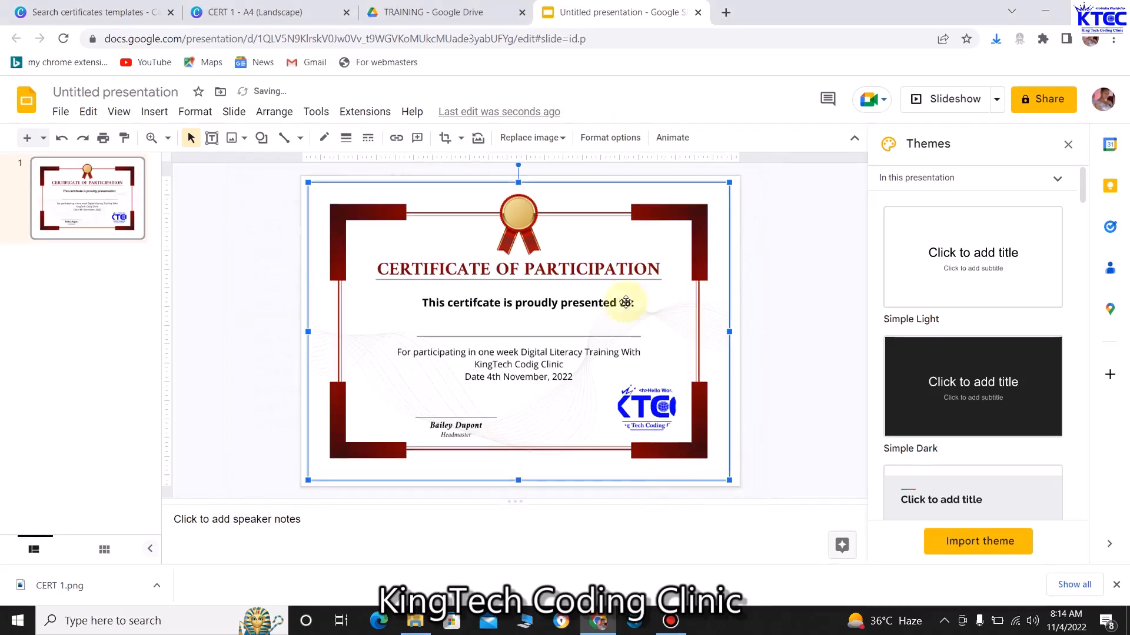
left_click(268, 313)
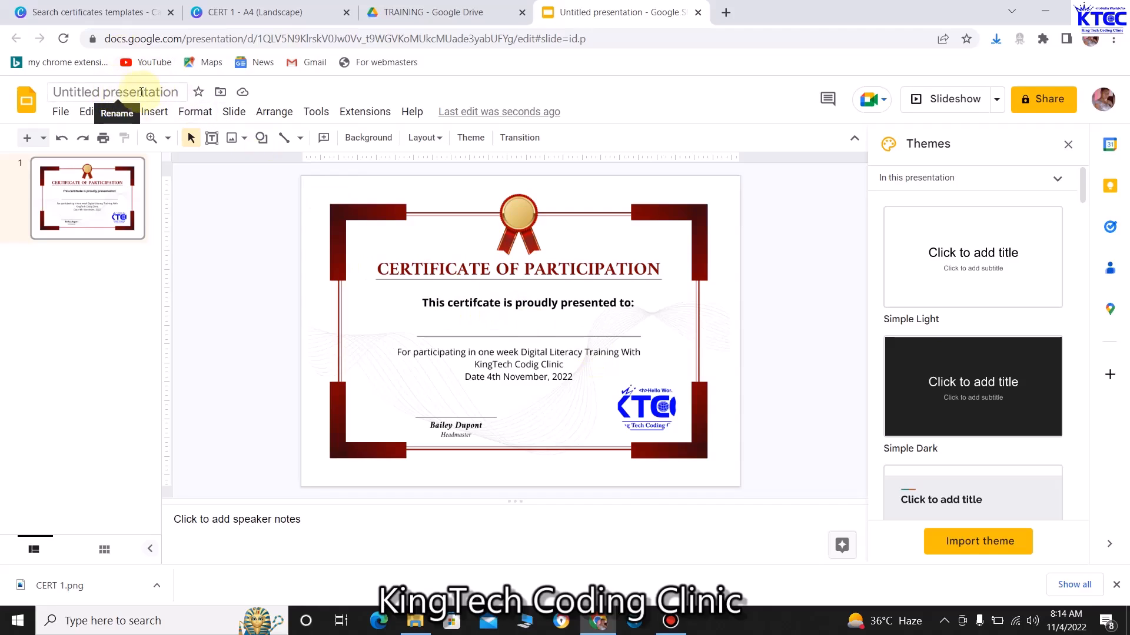
Rename the presentation to 'KTCC TRAINING' and download it as a PDF document
left_click(114, 92)
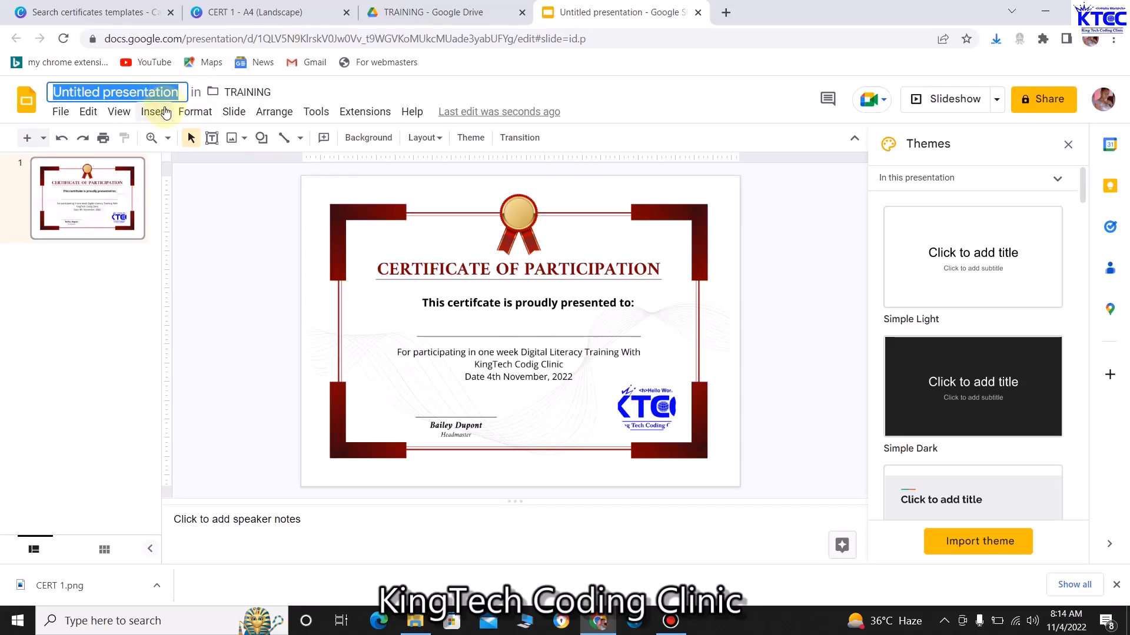
type("KTCC")
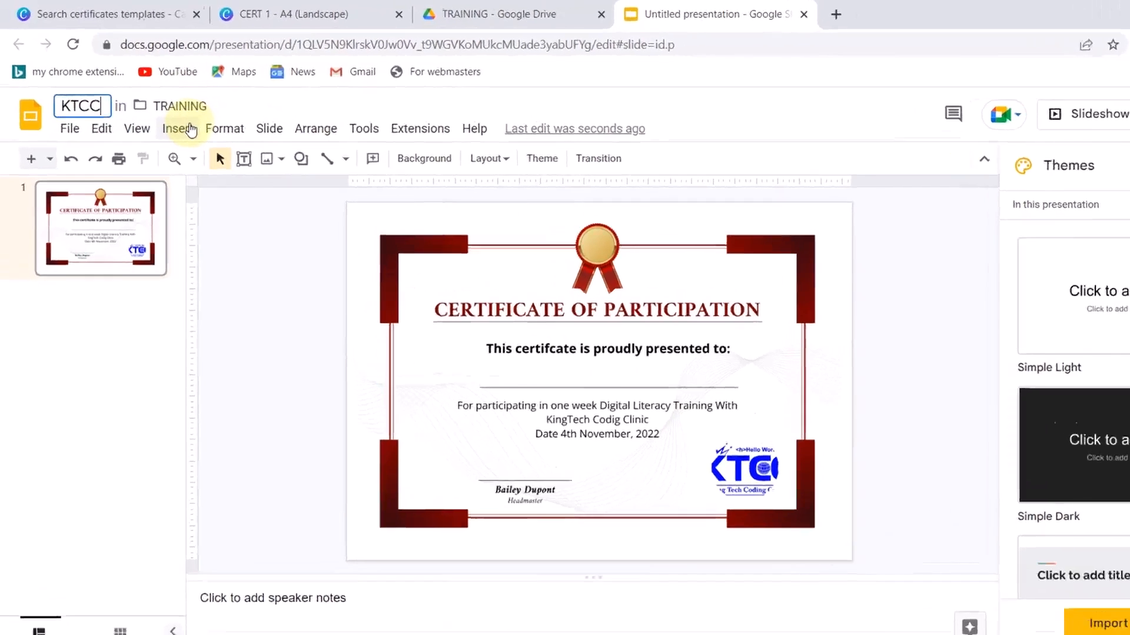
type(" TRAINING")
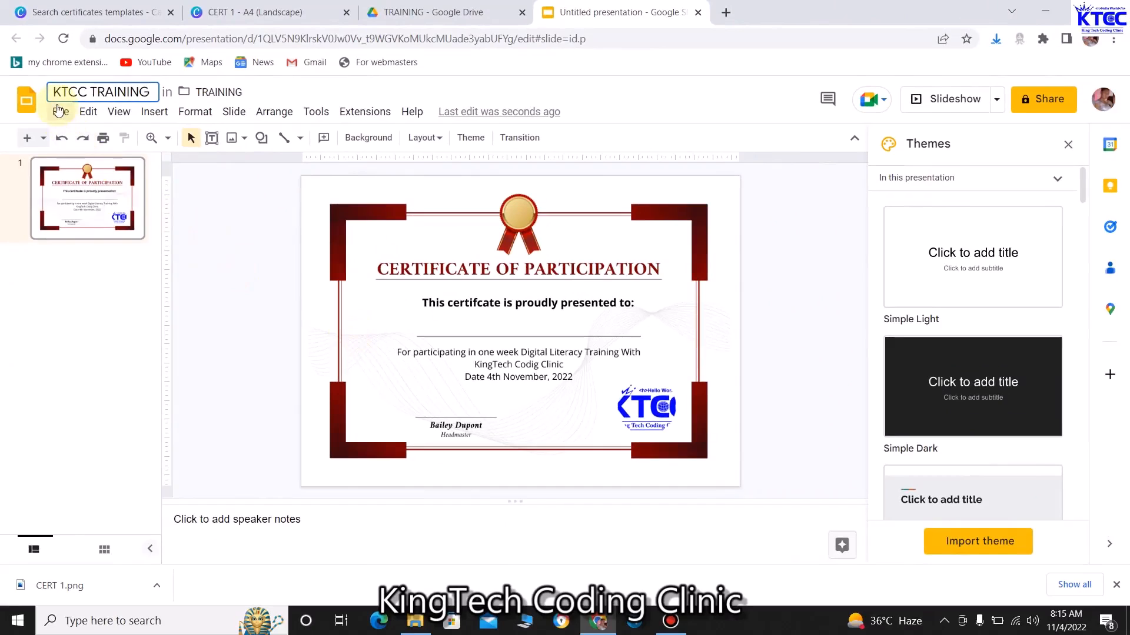
left_click(59, 111)
mouse_move(255, 231)
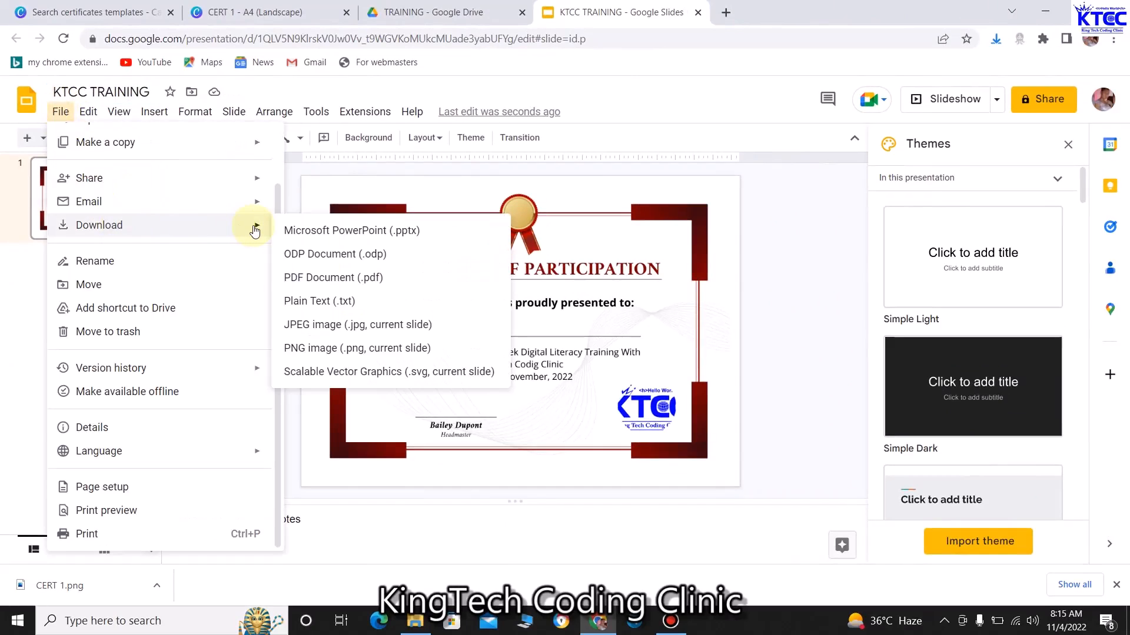
left_click(312, 276)
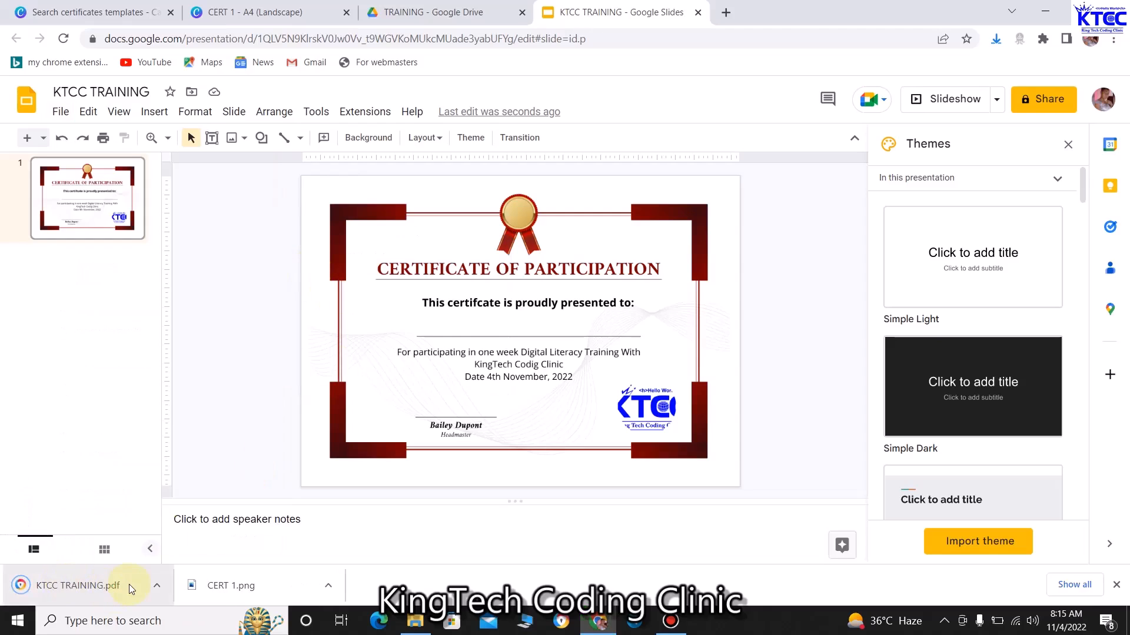
left_click(418, 625)
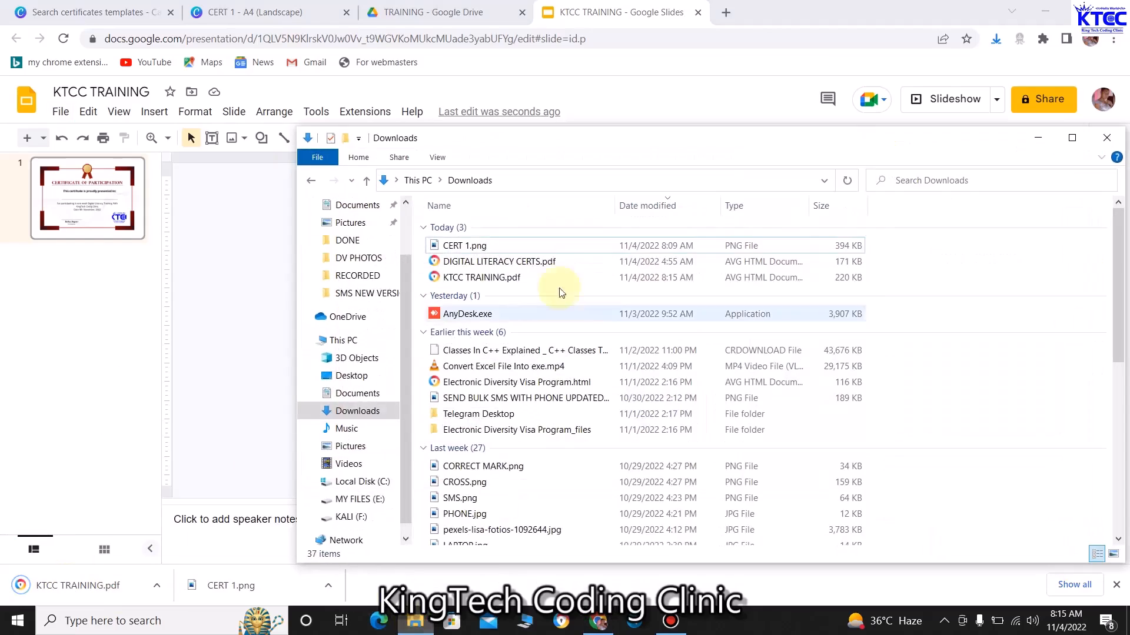
Open KTCC TRAINING.pdf from Downloads, scroll through it, then close the viewer and folder
left_click(500, 282)
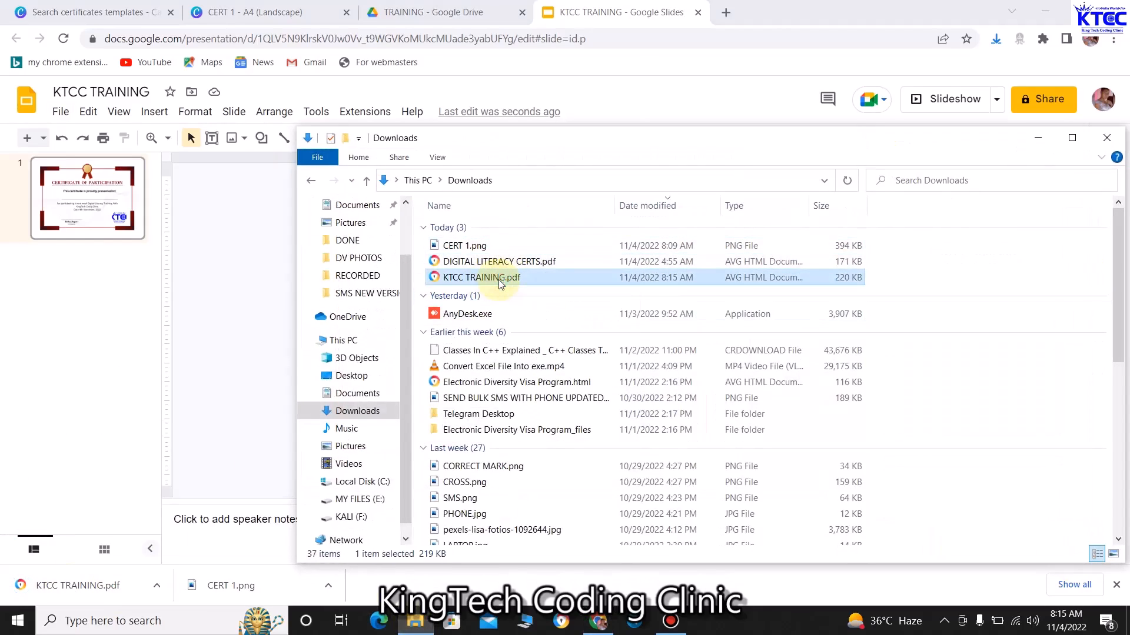
double_click(499, 280)
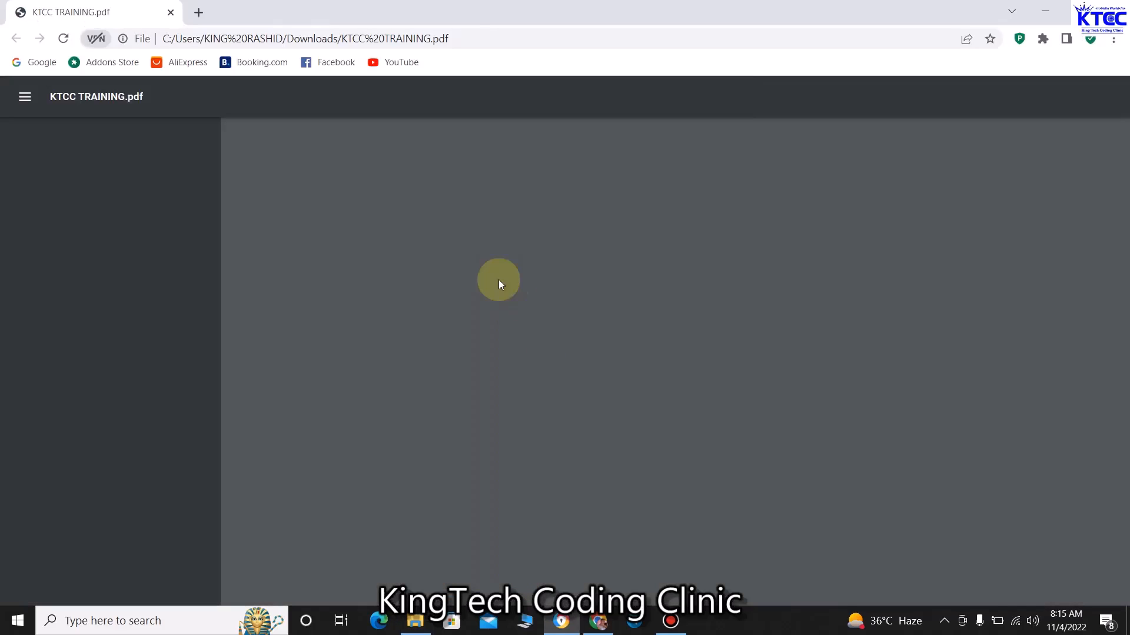
scroll(768, 413, "down", 2)
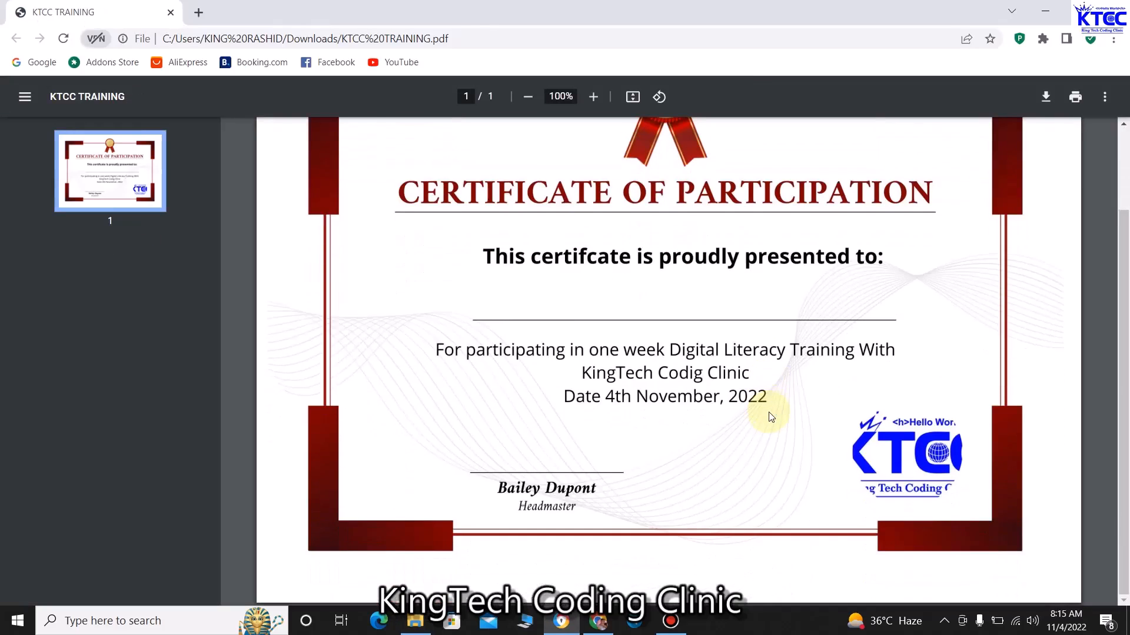
scroll(770, 415, "up", 2)
scroll(769, 415, "down", 2)
scroll(771, 417, "up", 2)
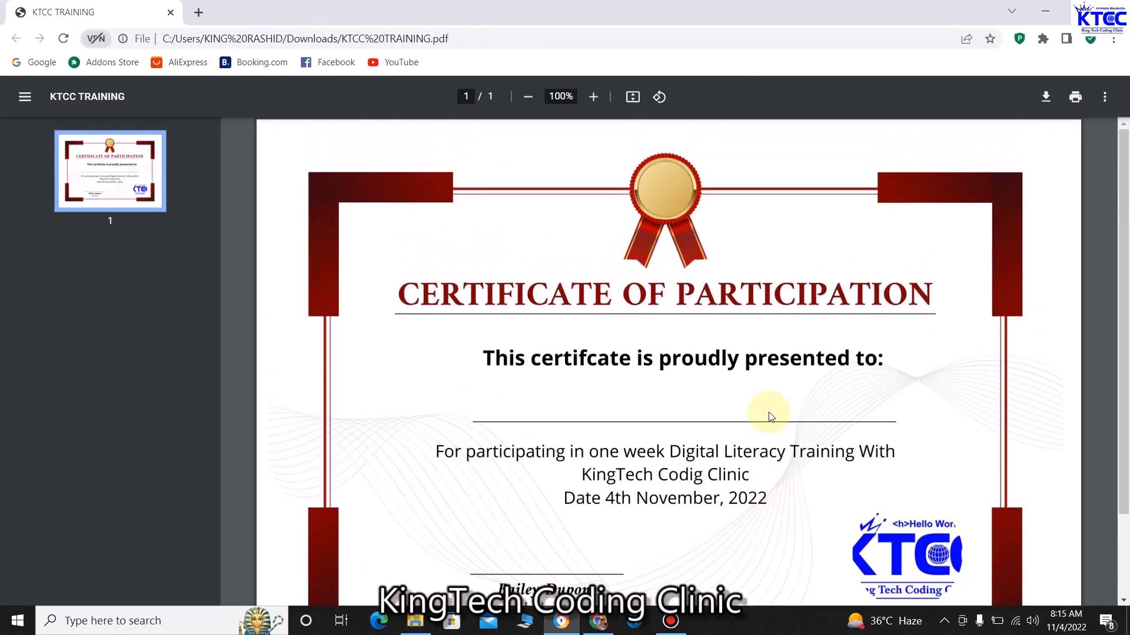
left_click(1115, 10)
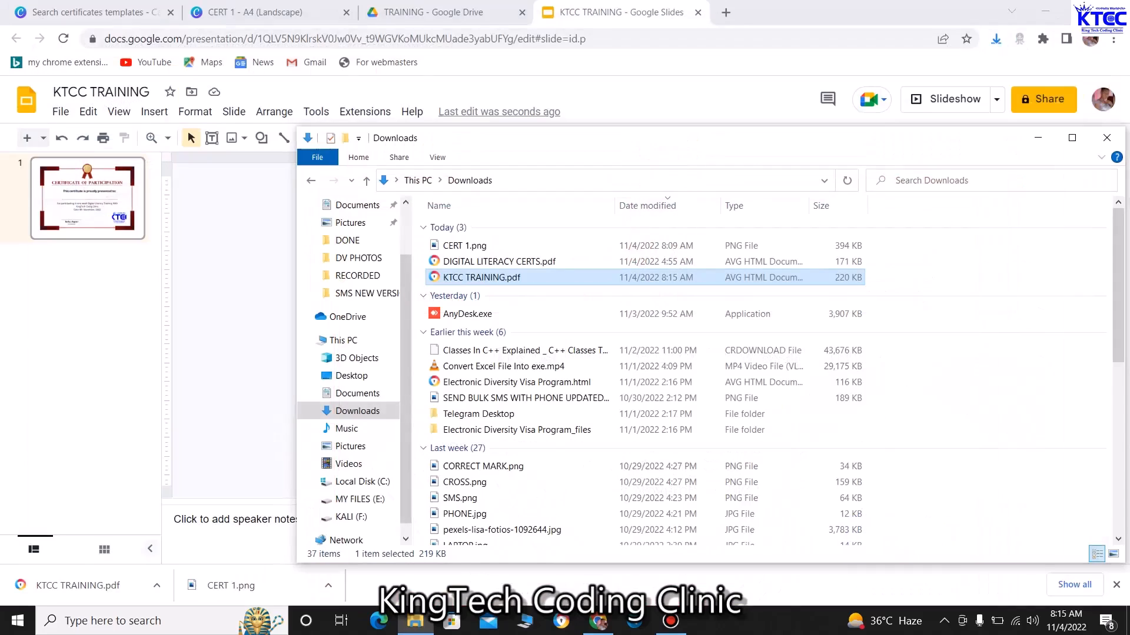
left_click(1111, 139)
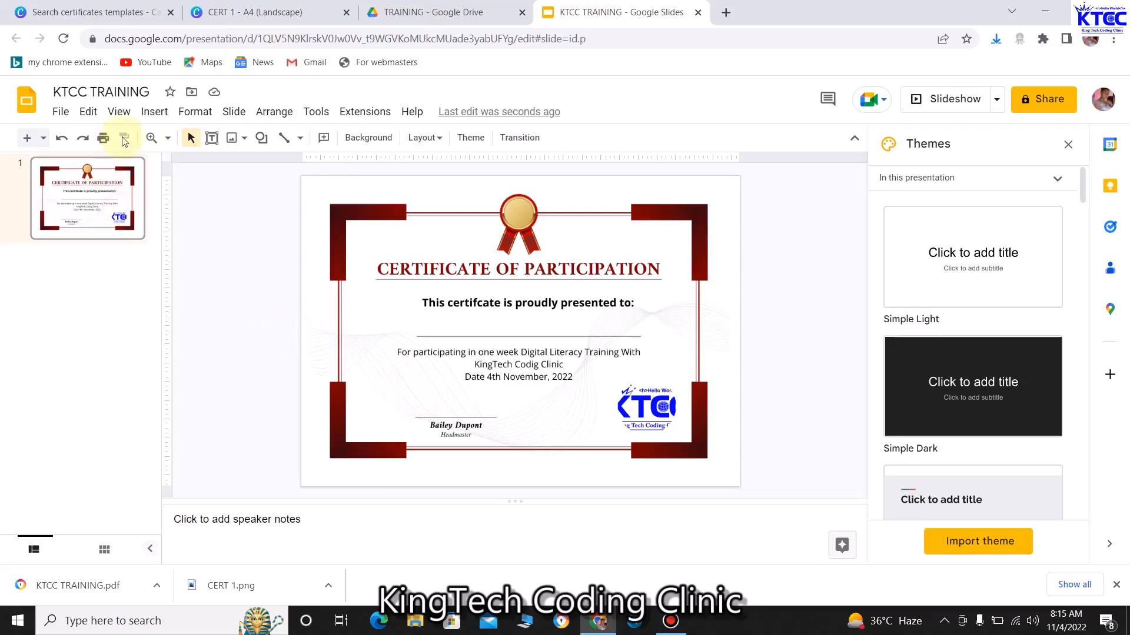
Upload the My Signature.png image from the computer onto the slide
left_click(150, 120)
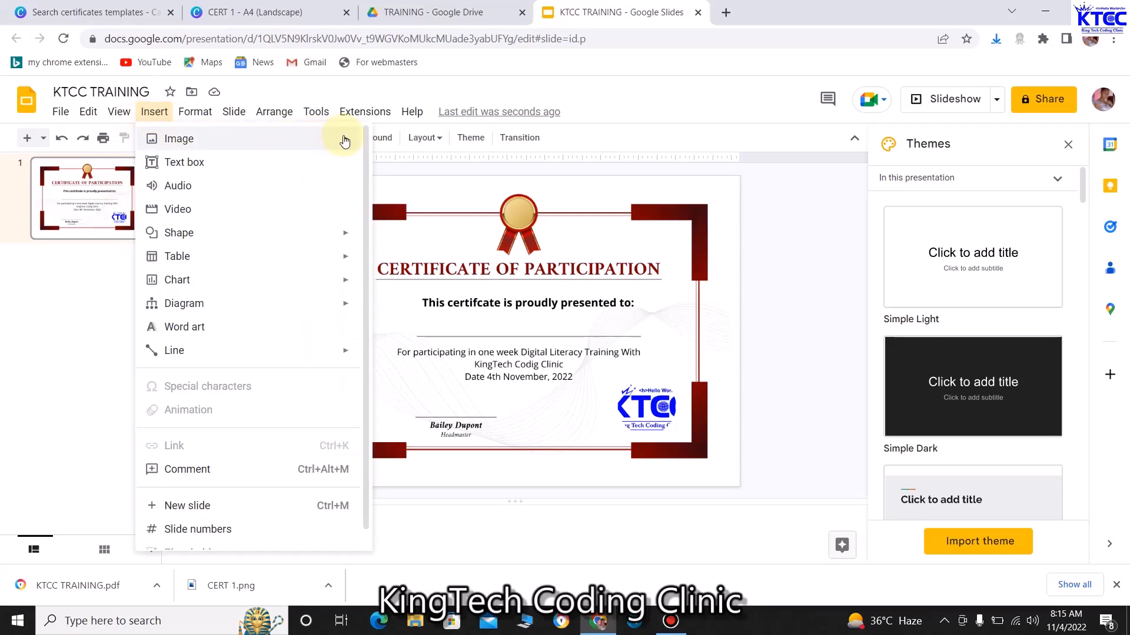
mouse_move(355, 145)
left_click(424, 145)
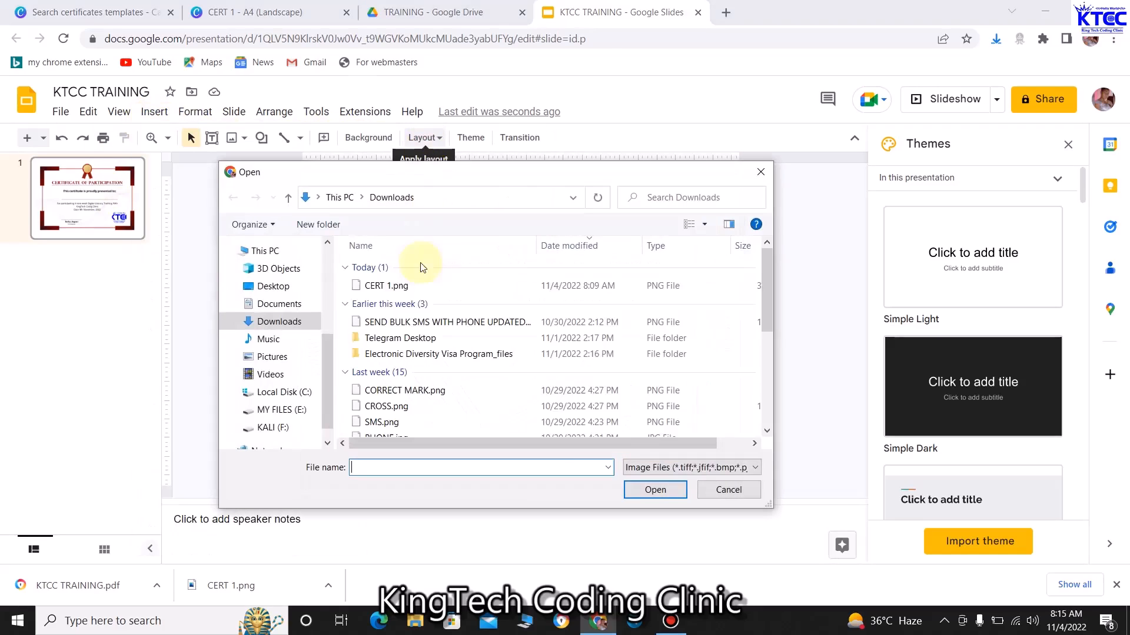
scroll(459, 327, "down", 3)
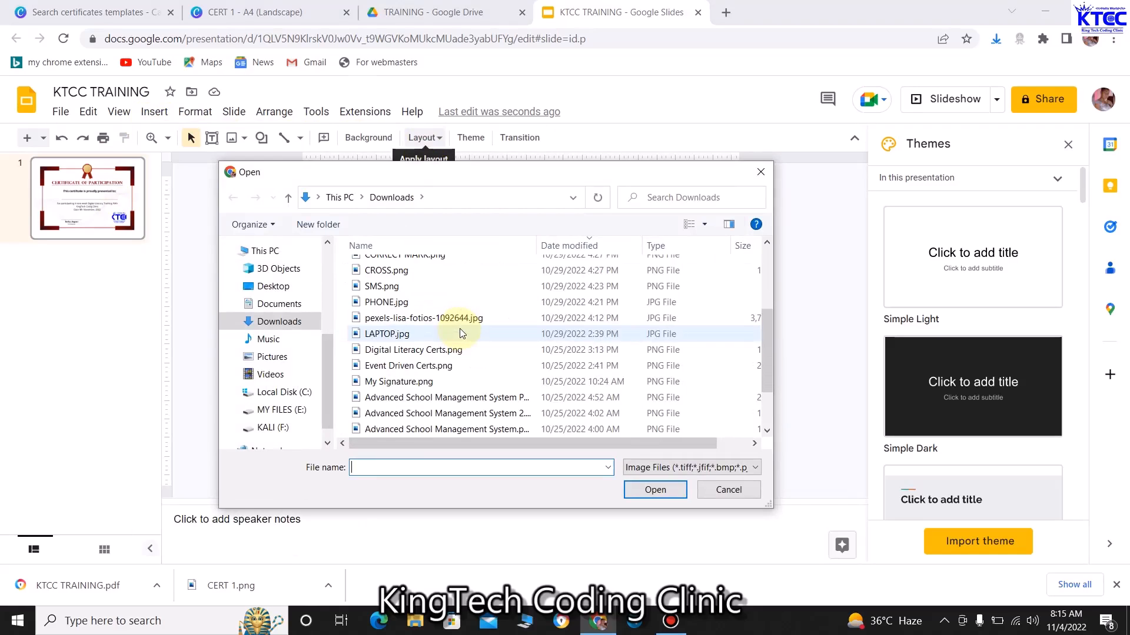
left_click(399, 381)
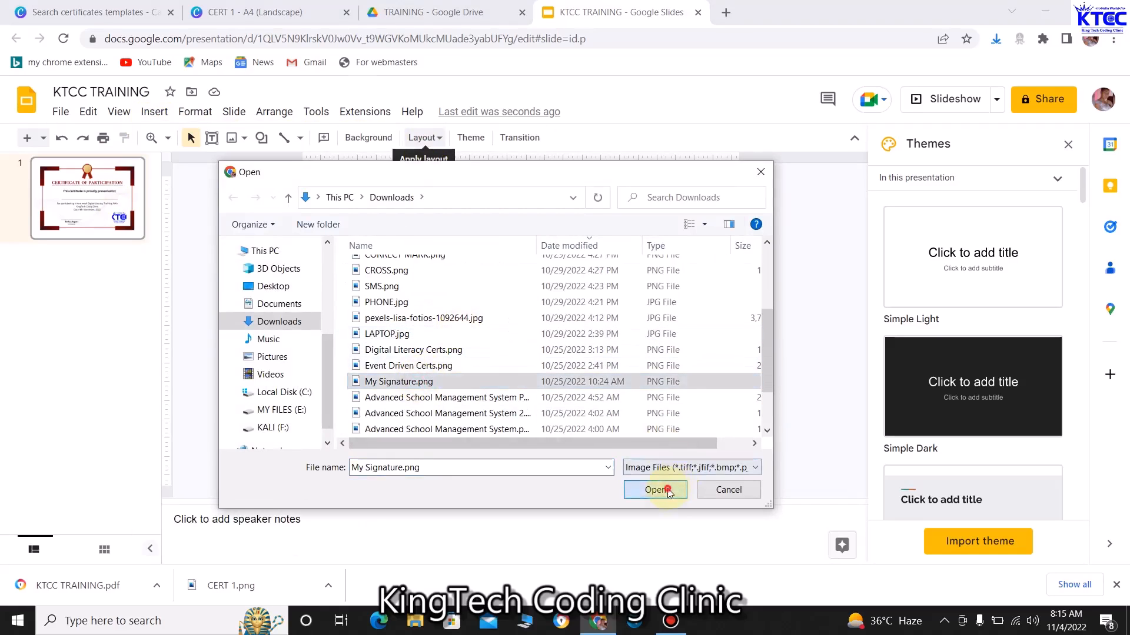
left_click(655, 490)
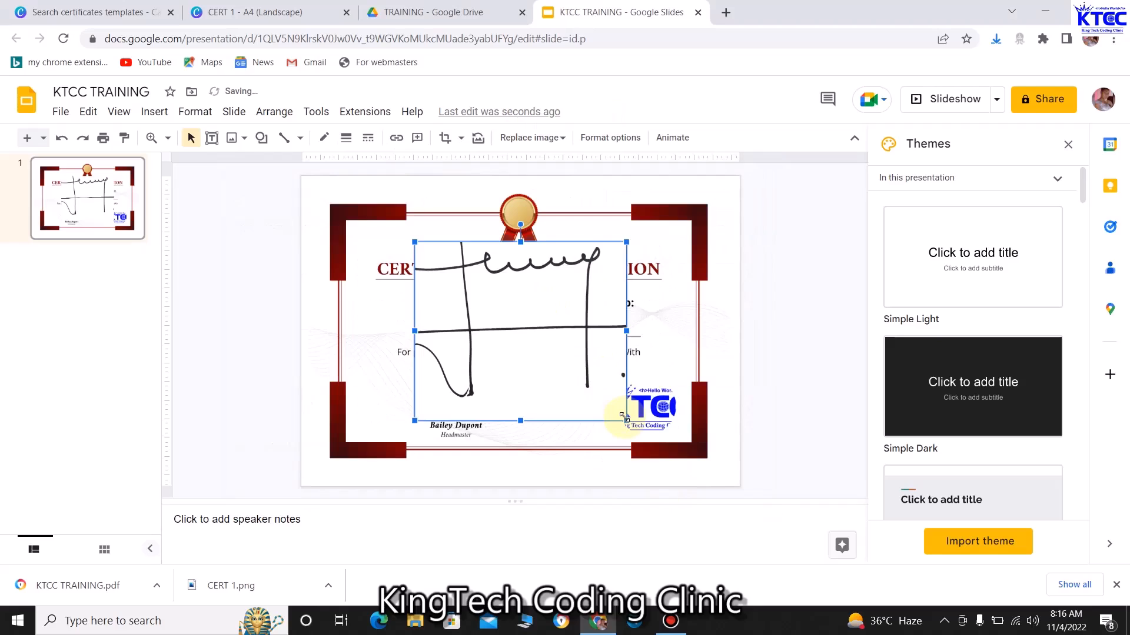
Shrink the signature and position it just above the headmaster's signature line
mouse_move(623, 419)
left_mouse_down()
mouse_move(479, 265)
mouse_move(449, 294)
mouse_move(449, 275)
mouse_move(452, 397)
left_mouse_up()
left_click(540, 413)
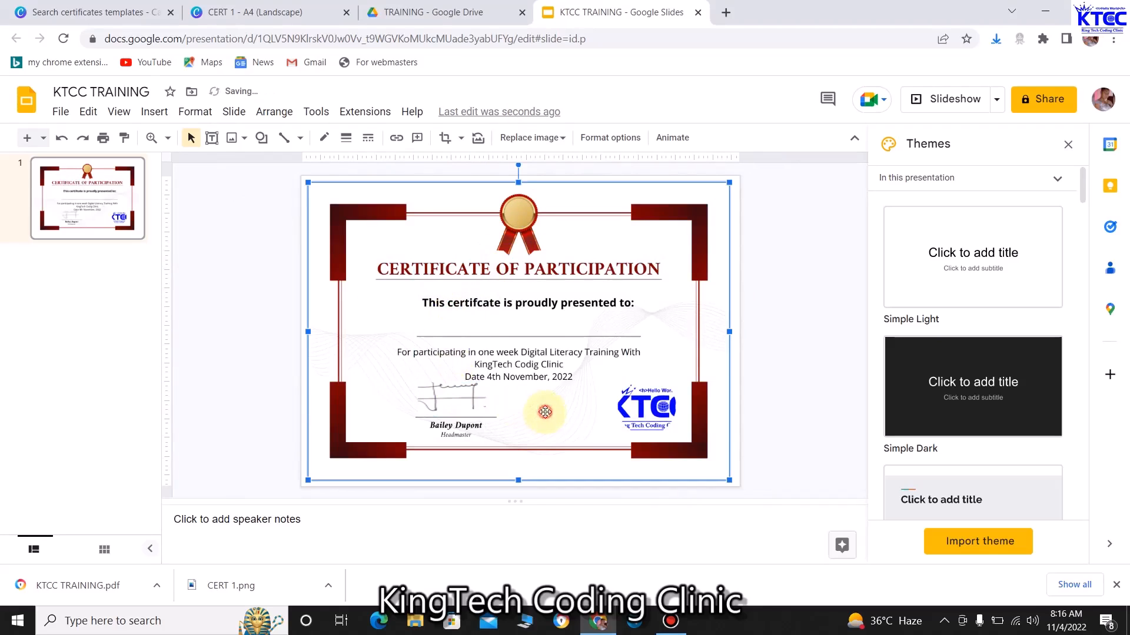
left_click(461, 406)
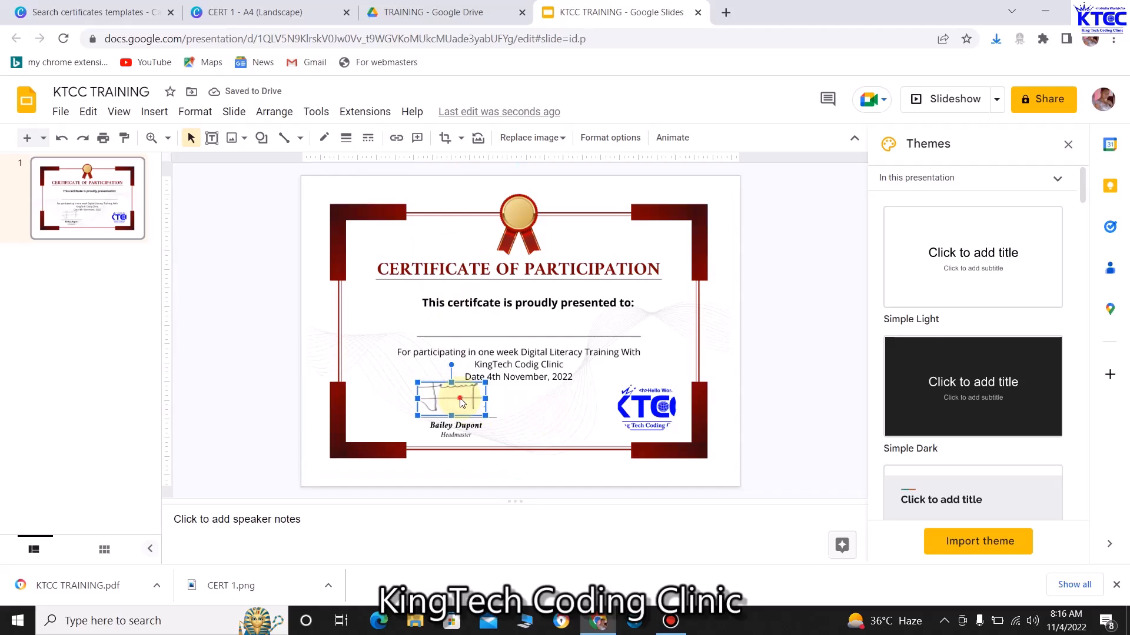
left_click(531, 413)
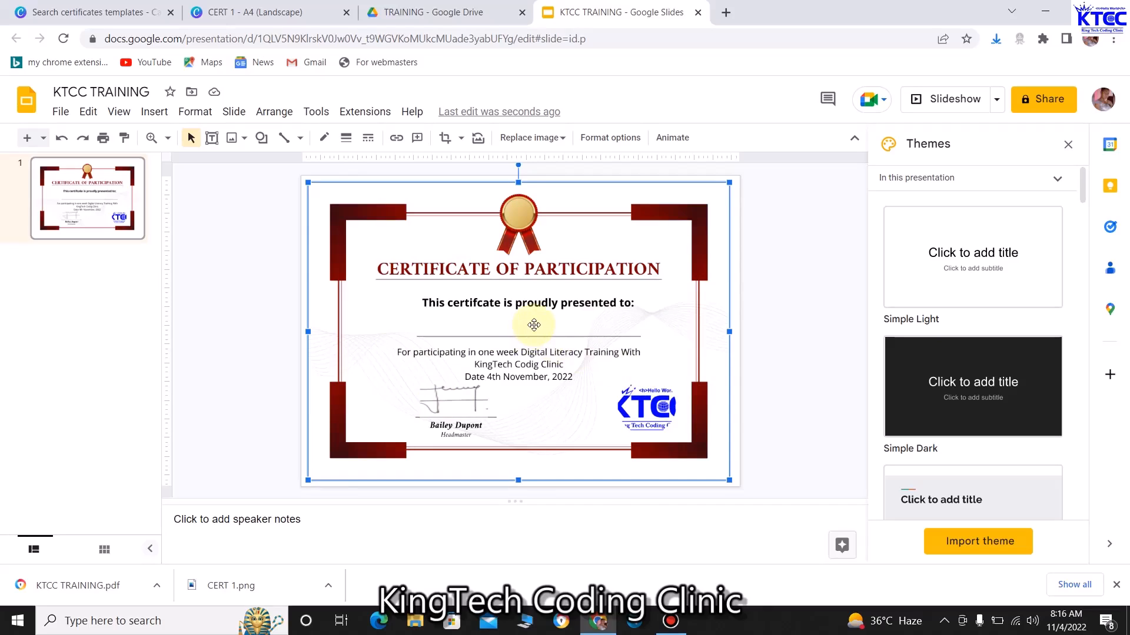
Draw a text box over the name line under "presented to:" and type the <<>> placeholder
left_click(514, 329)
left_click(154, 115)
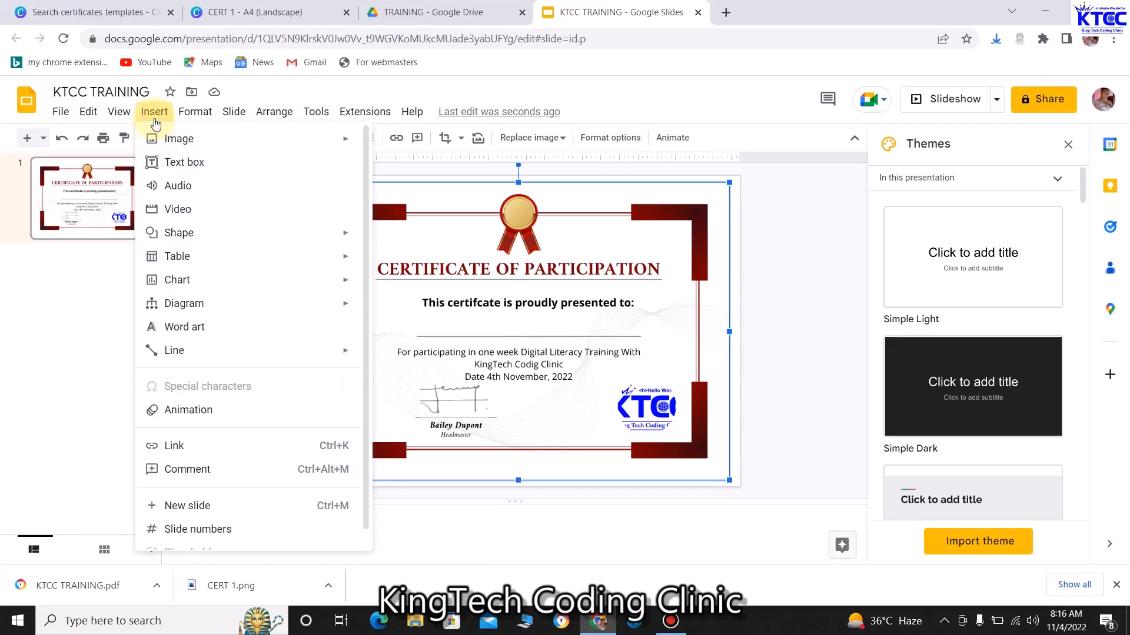
left_click(196, 163)
left_click_drag(412, 311, 641, 333)
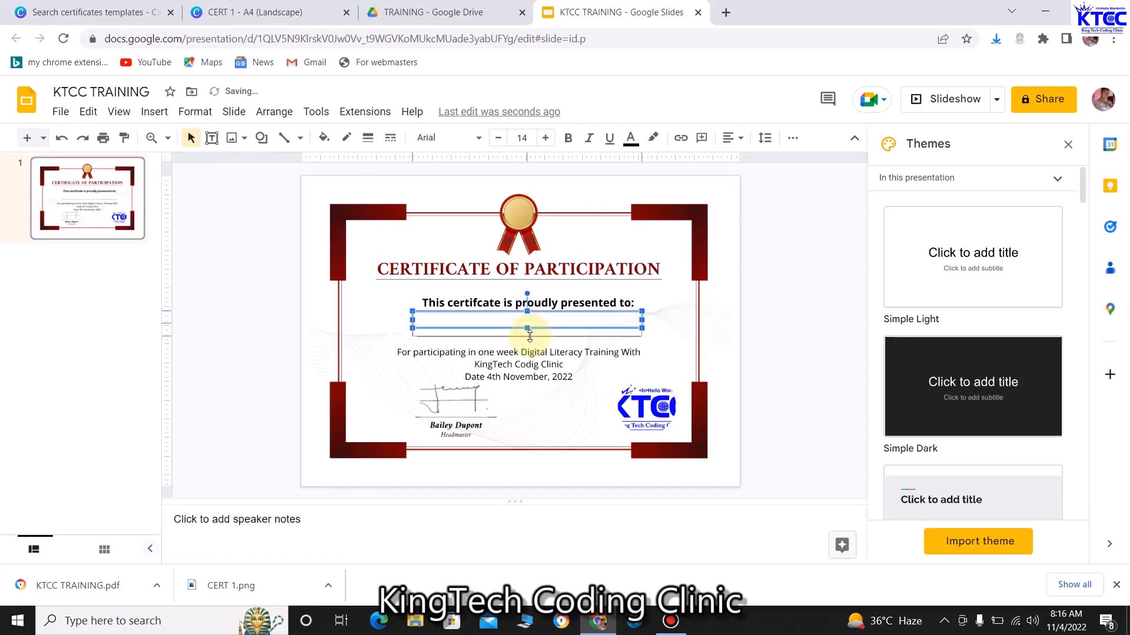
left_click(434, 320)
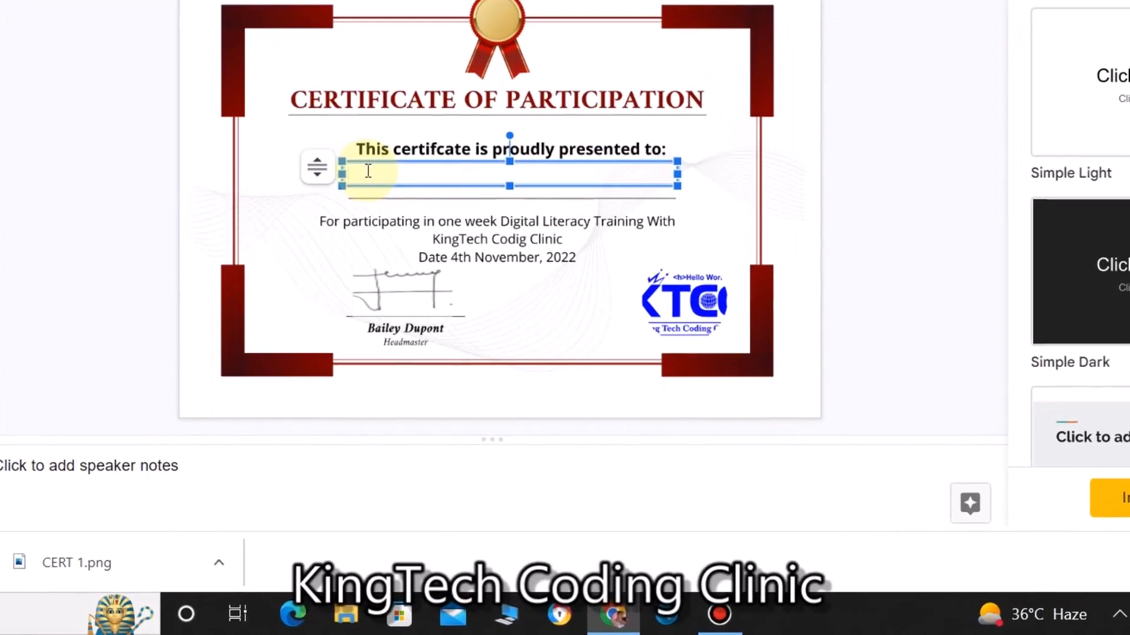
type("<<>>")
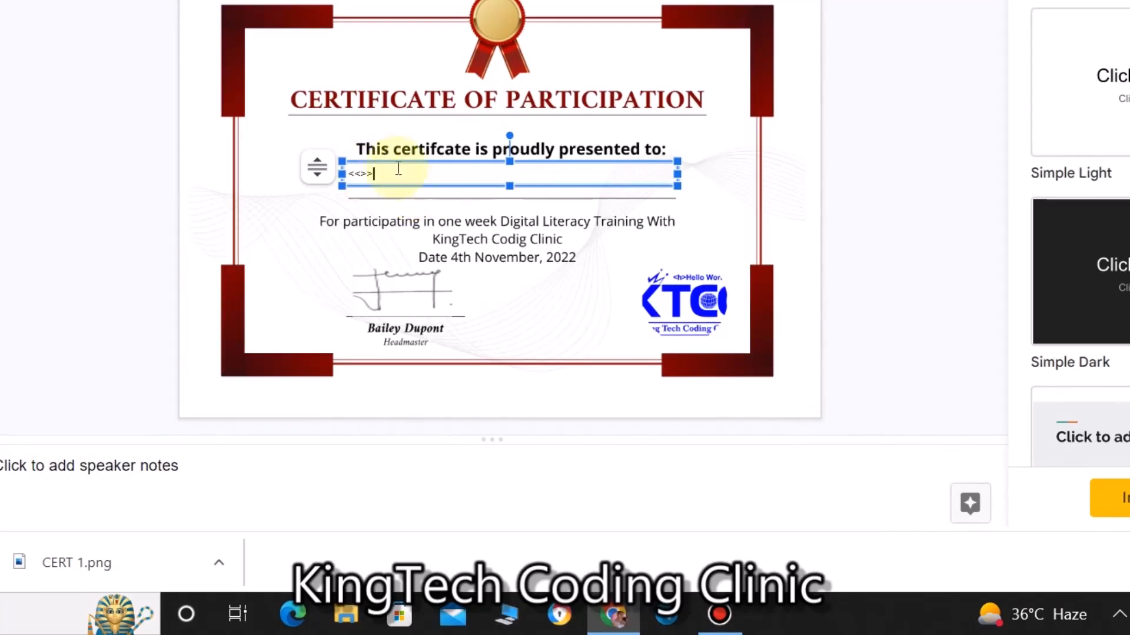
Centre-align the <<>> placeholder text within its box
left_click_drag(378, 172, 323, 171)
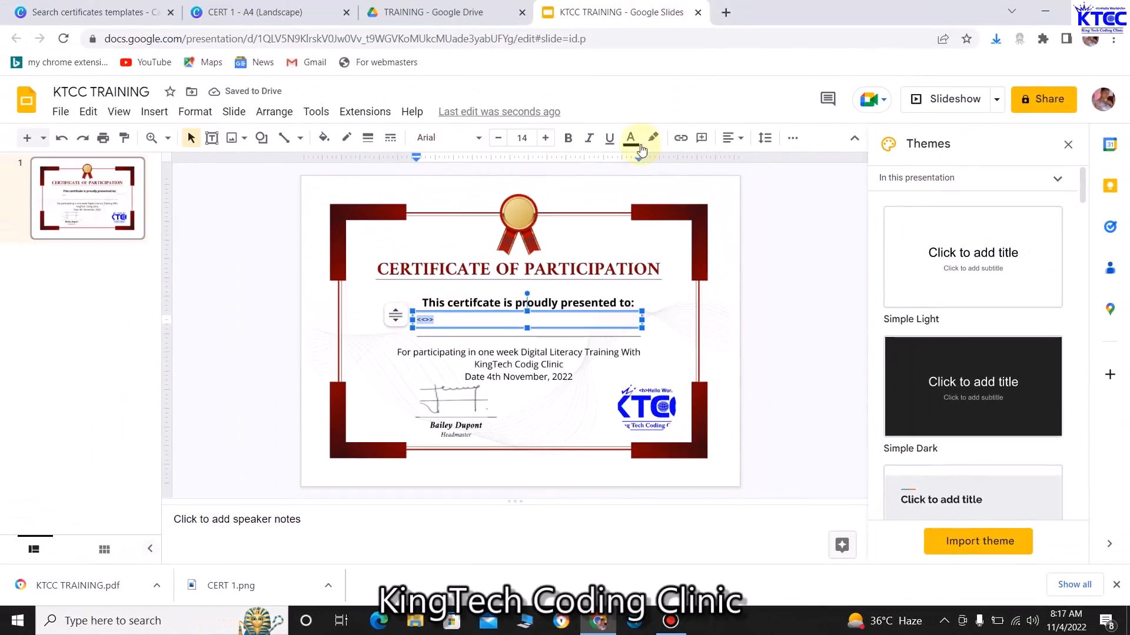
left_click(739, 140)
left_click(753, 161)
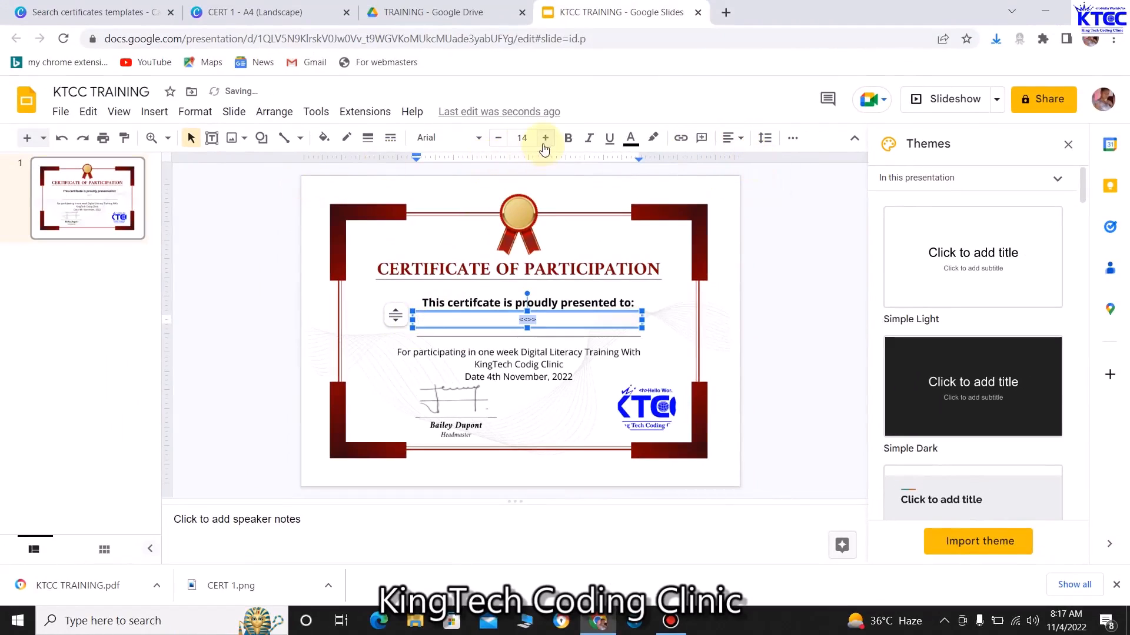
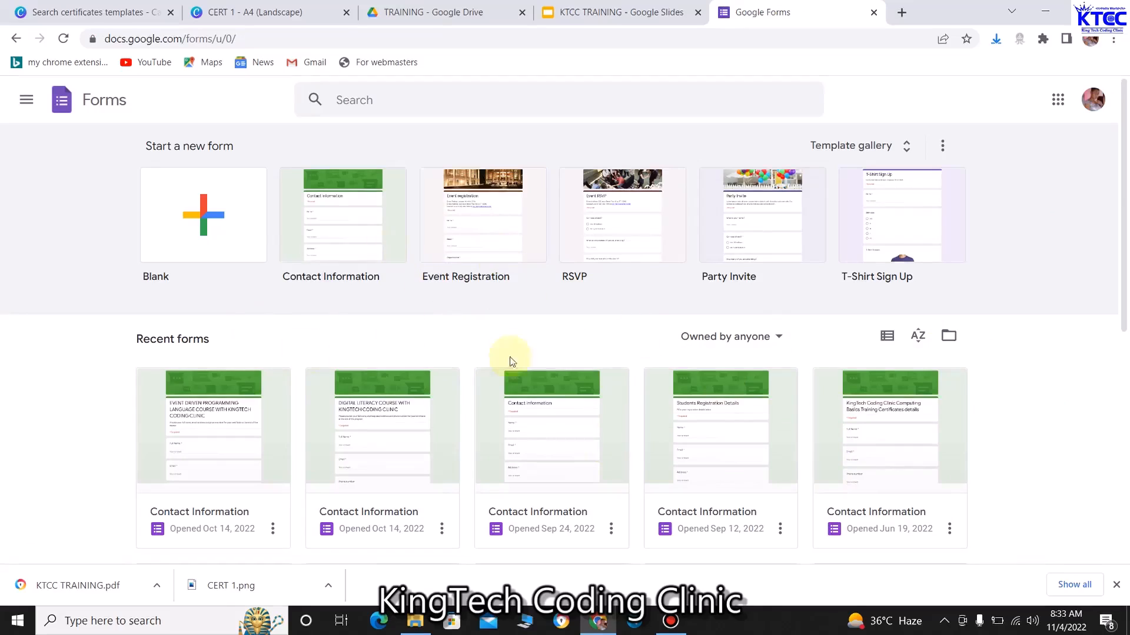
Start a new form from the Contact Information template, with Name and Email questions
left_click(353, 231)
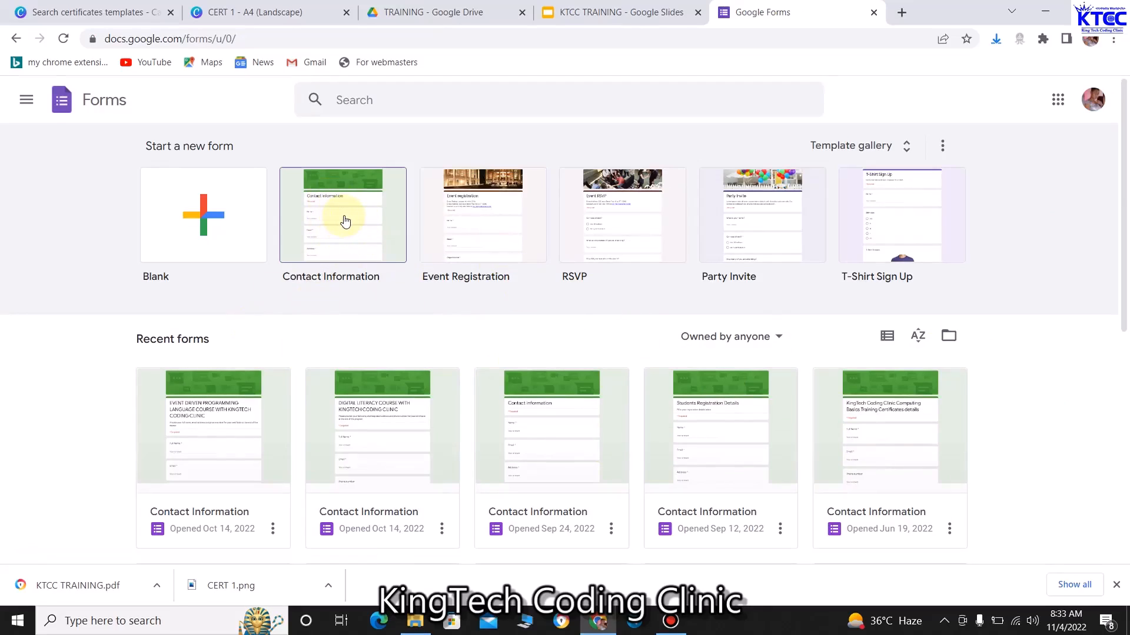
left_click(345, 221)
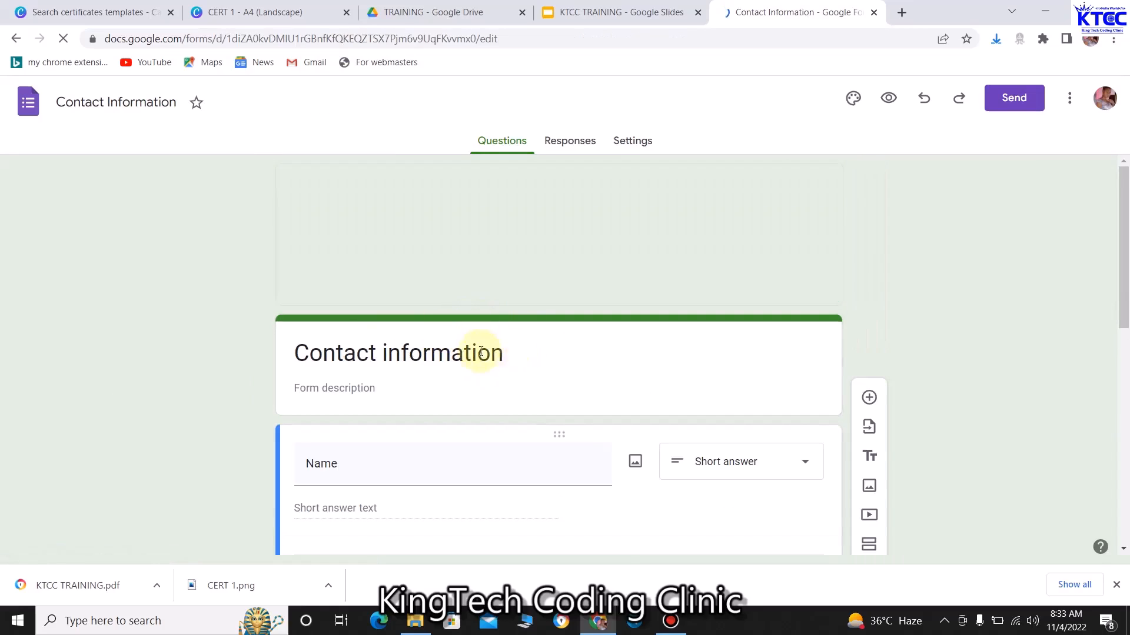
scroll(507, 357, "down", 2)
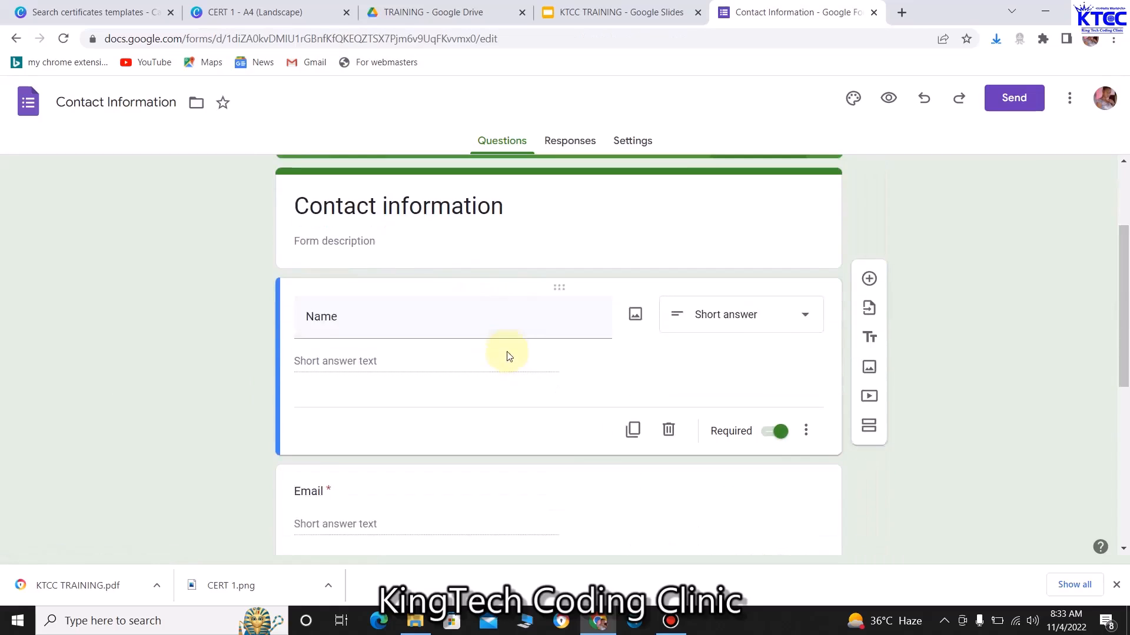
scroll(495, 291, "up", 2)
Retitle the form 'KTCC Training on Digital Literacy'
left_click(506, 352)
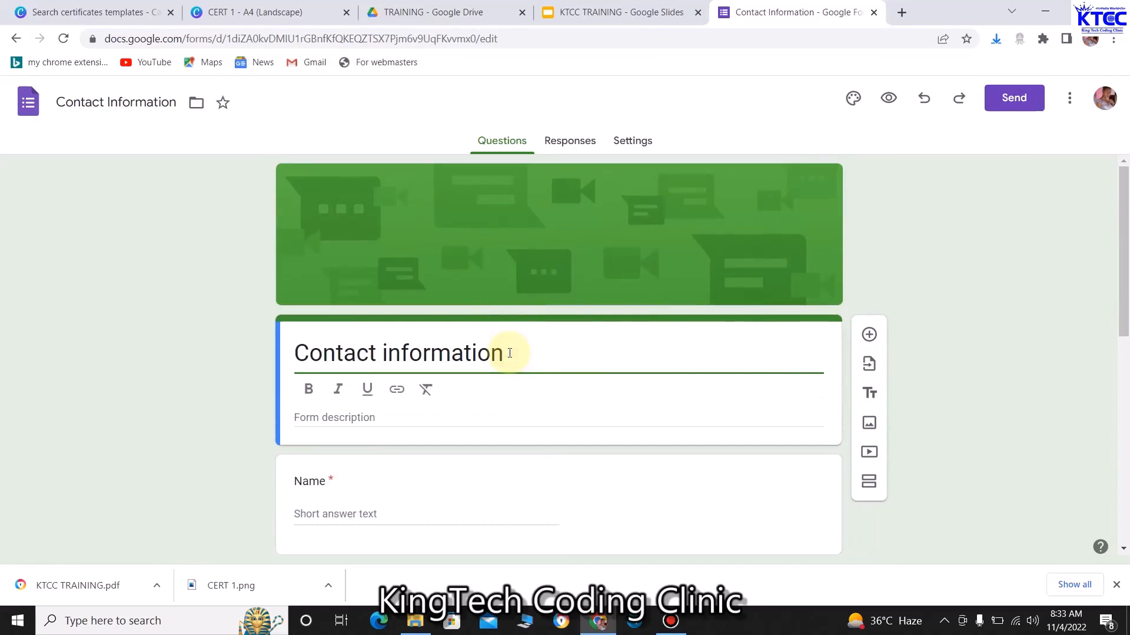
key("BackSpace")
key("BackSpace")
key("BackSpace")
key("BackSpace")
key("BackSpace")
key("BackSpace")
key("BackSpace")
key("BackSpace")
key("BackSpace")
key("BackSpace")
key("BackSpace")
key("BackSpace")
key("BackSpace")
key("BackSpace")
key("BackSpace")
key("BackSpace")
key("BackSpace")
key("BackSpace")
key("BackSpace")
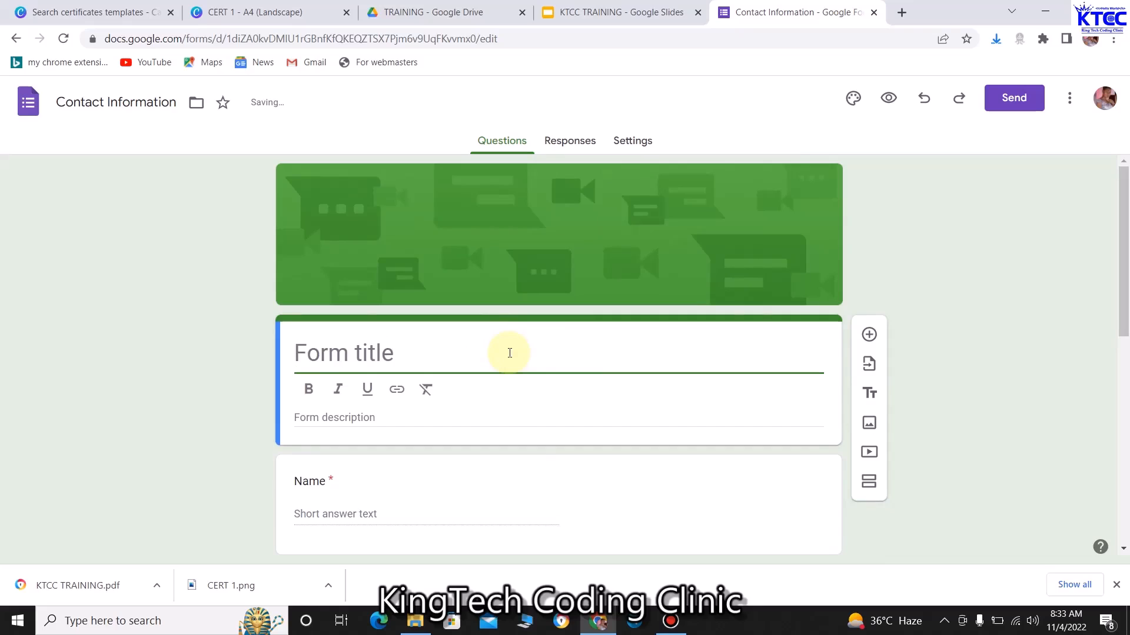
type("Contact Information")
scroll(598, 364, "down", 1)
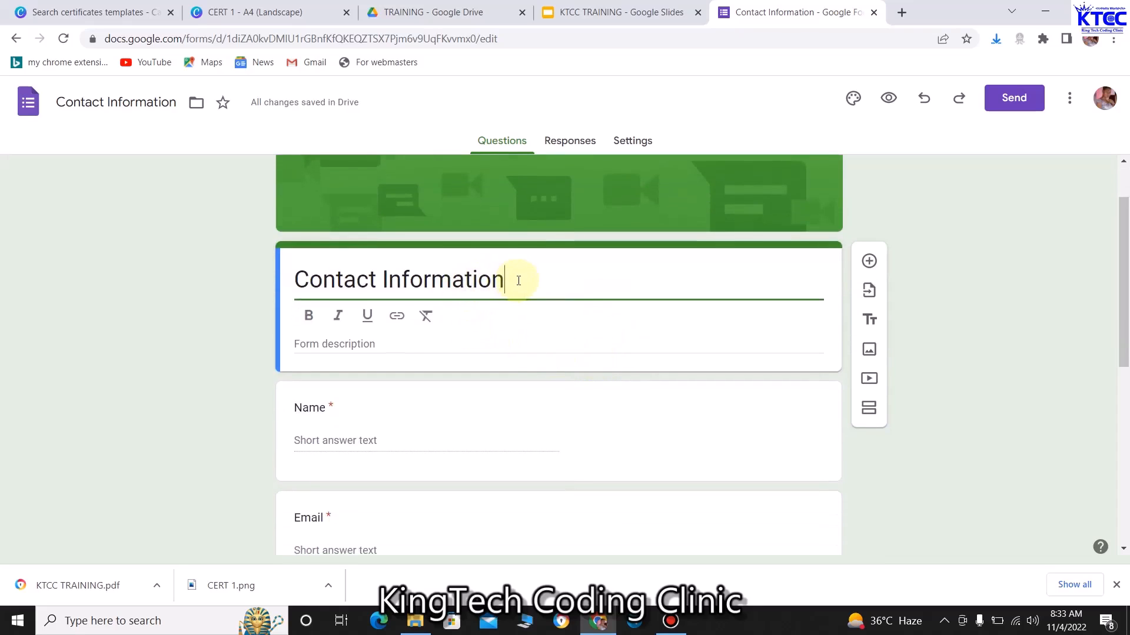
key("BackSpace")
key("BackSpace")
key("BackSpace")
key("BackSpace")
key("BackSpace")
key("BackSpace")
key("BackSpace")
key("BackSpace")
key("BackSpace")
key("BackSpace")
key("BackSpace")
key("BackSpace")
key("BackSpace")
key("BackSpace")
key("BackSpace")
key("BackSpace")
key("BackSpace")
key("BackSpace")
key("BackSpace")
type("K")
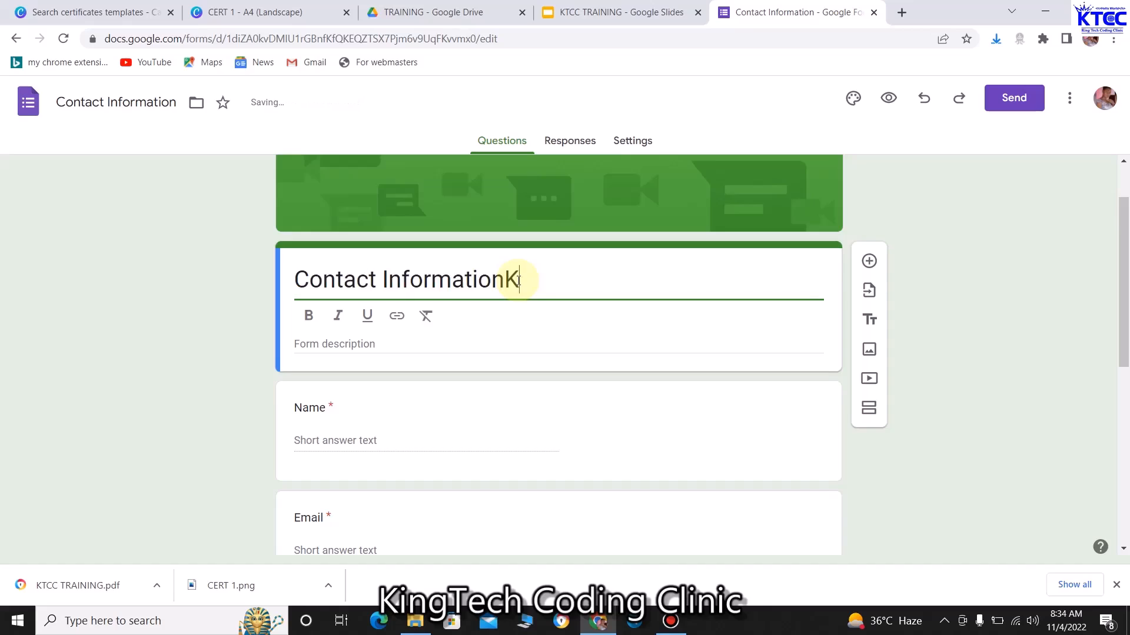
key("BackSpace")
key("BackSpace")
key("BackSpace")
key("BackSpace")
key("BackSpace")
key("BackSpace")
key("BackSpace")
key("BackSpace")
key("BackSpace")
key("BackSpace")
key("BackSpace")
key("BackSpace")
key("BackSpace")
key("BackSpace")
key("BackSpace")
key("BackSpace")
key("BackSpace")
key("BackSpace")
key("BackSpace")
key("BackSpace")
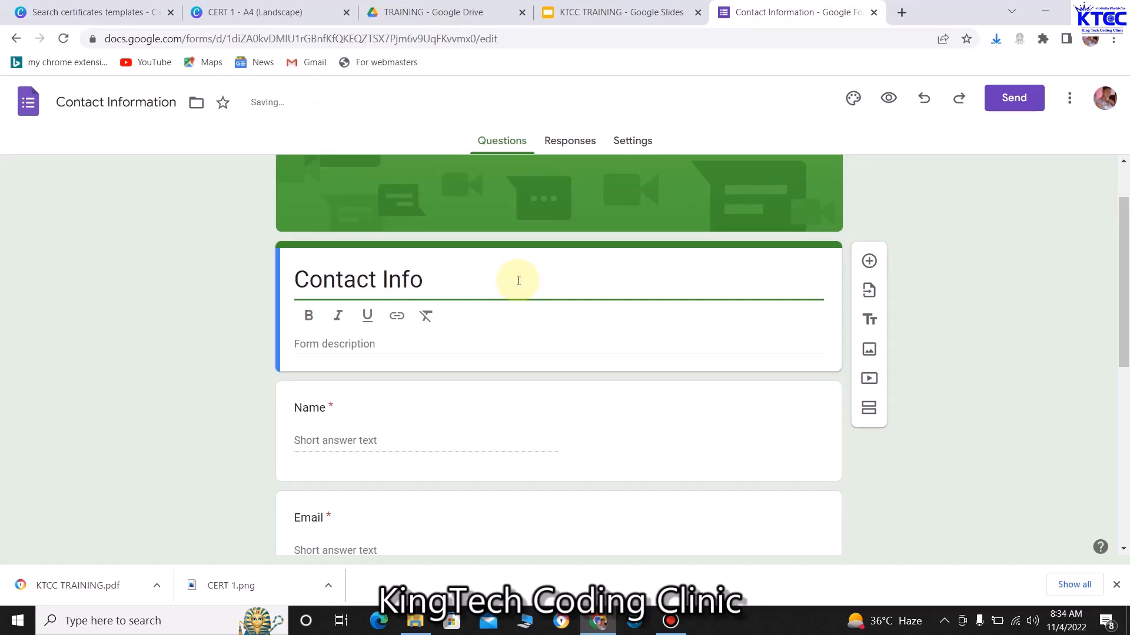
type("KT")
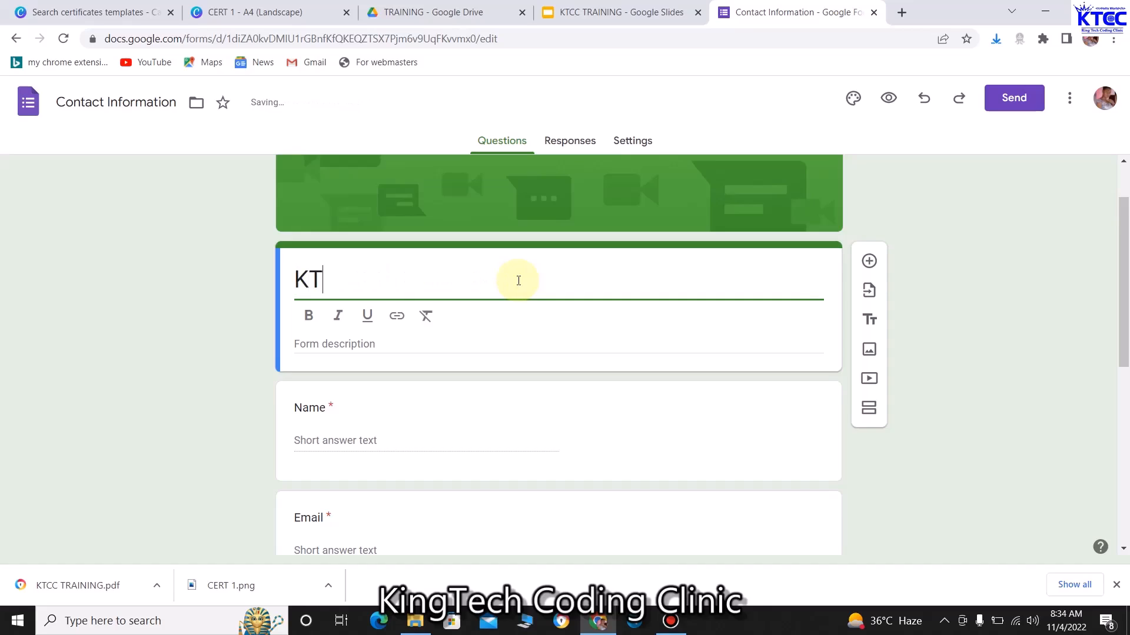
type("CC Training")
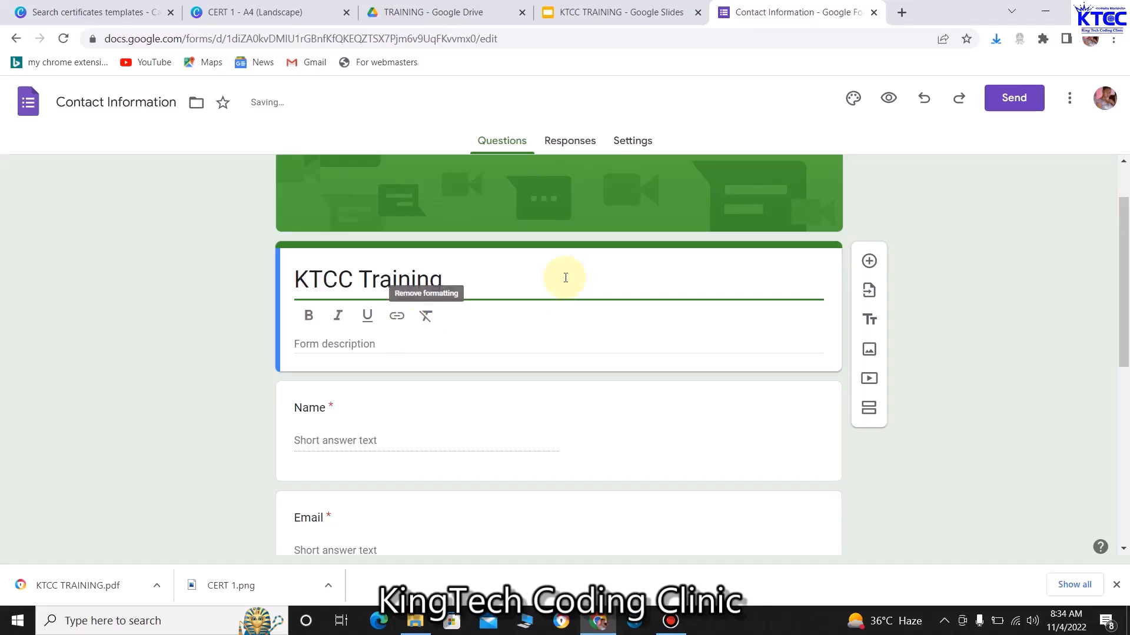
type(" on Dif")
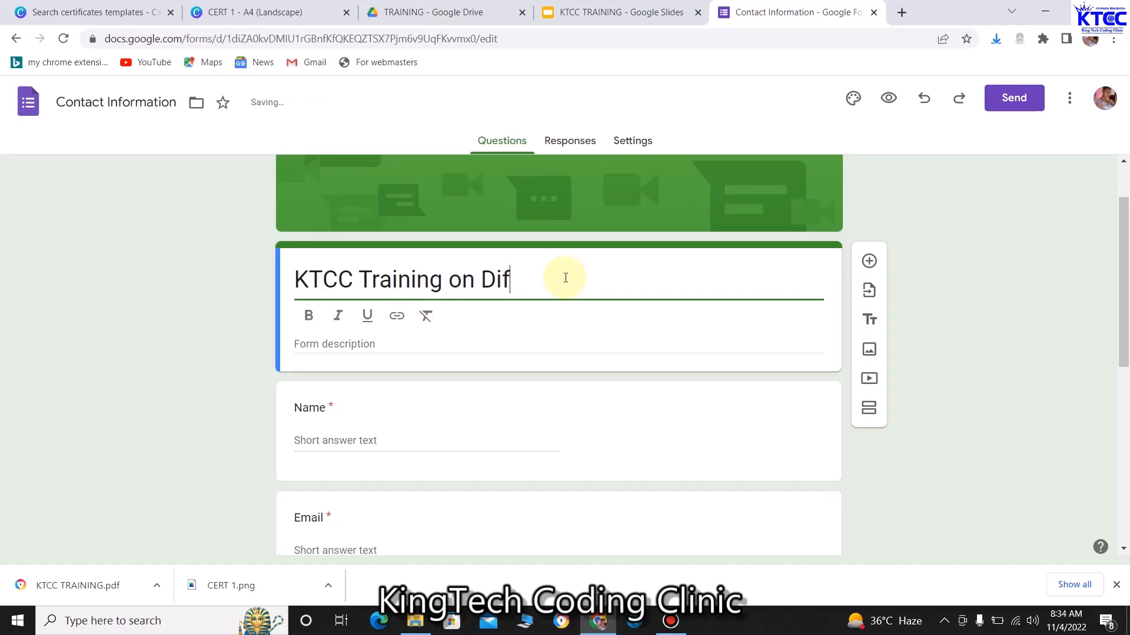
key("BackSpace")
type("g")
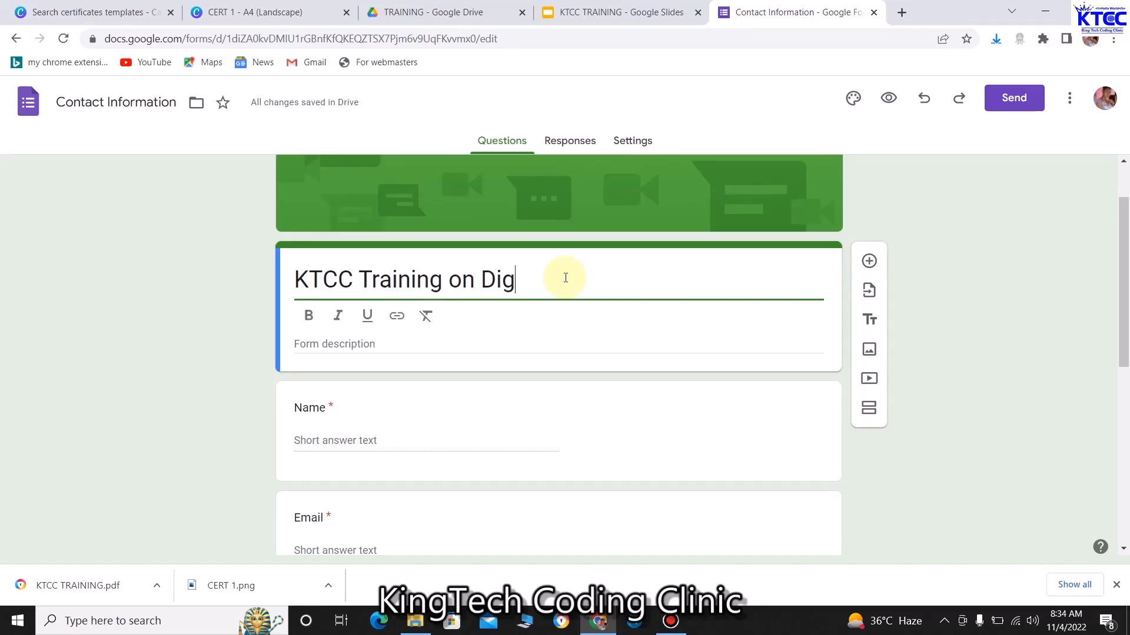
type("ital Literacy")
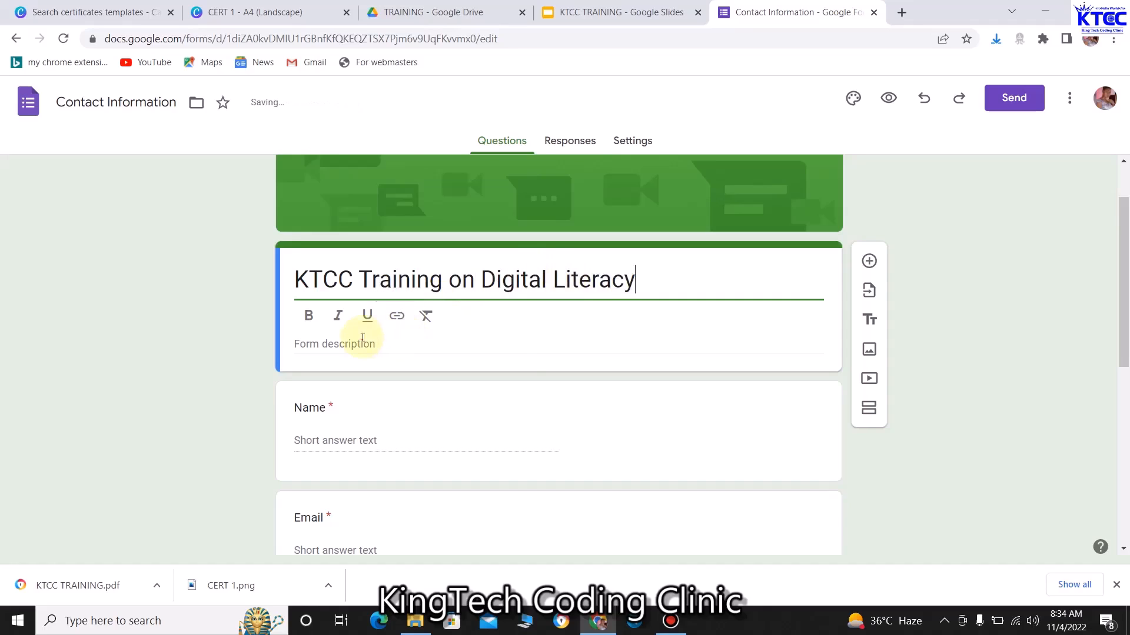
Add the description 'Provide your full name and email address for your certificate'
left_click(369, 342)
type("F")
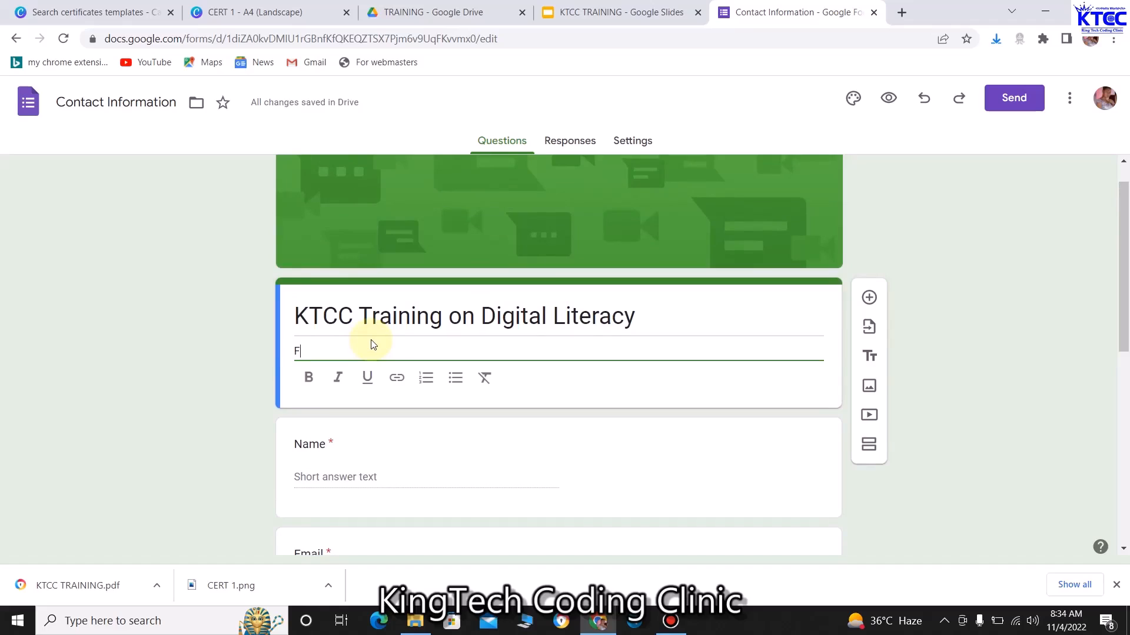
type("ill th")
key("BackSpace")
key("BackSpace")
key("BackSpace")
key("BackSpace")
key("BackSpace")
key("BackSpace")
type("Provide yoyu")
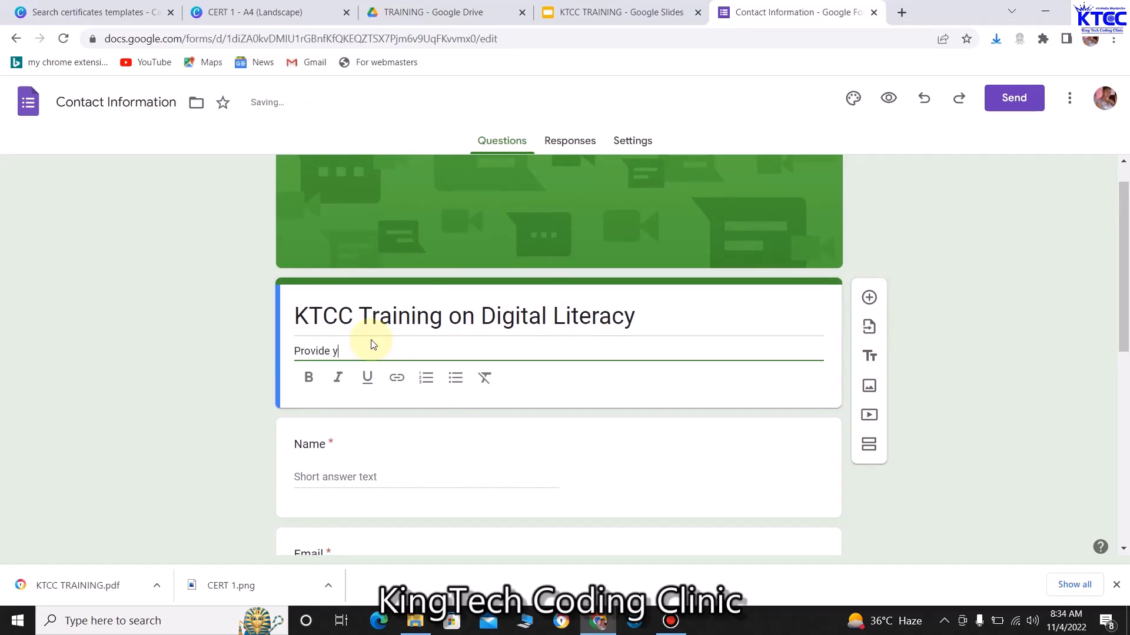
key("BackSpace")
key("BackSpace")
type("ur full")
type(" name")
type(", emai")
key("BackSpace")
key("BackSpace")
key("BackSpace")
key("BackSpace")
key("BackSpace")
key("BackSpace")
type("and e")
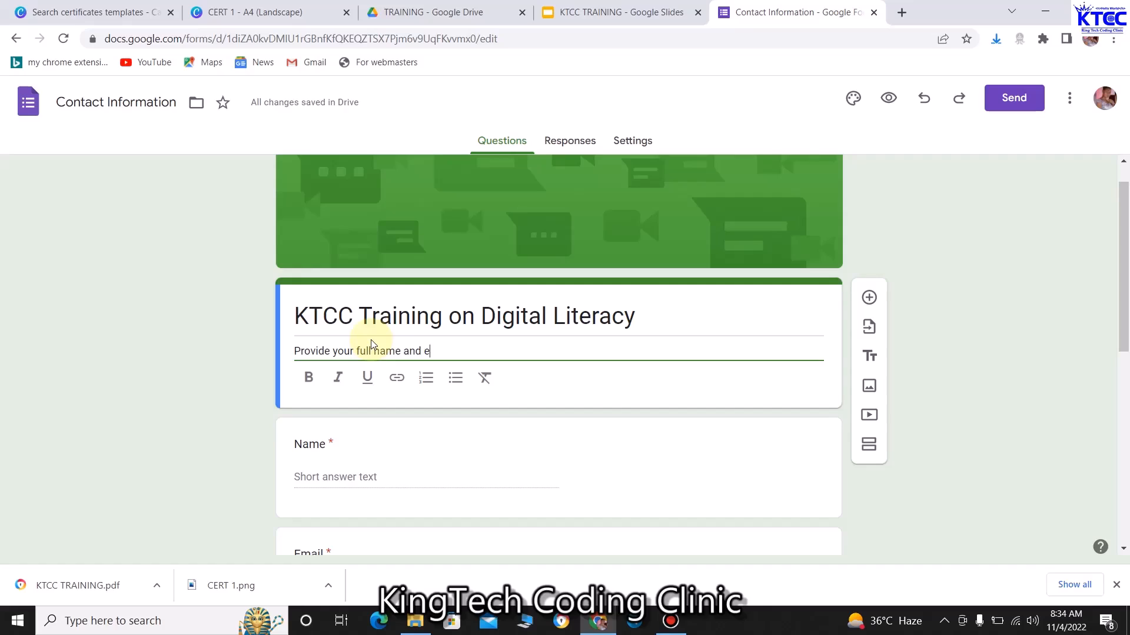
type("mail address for your cert")
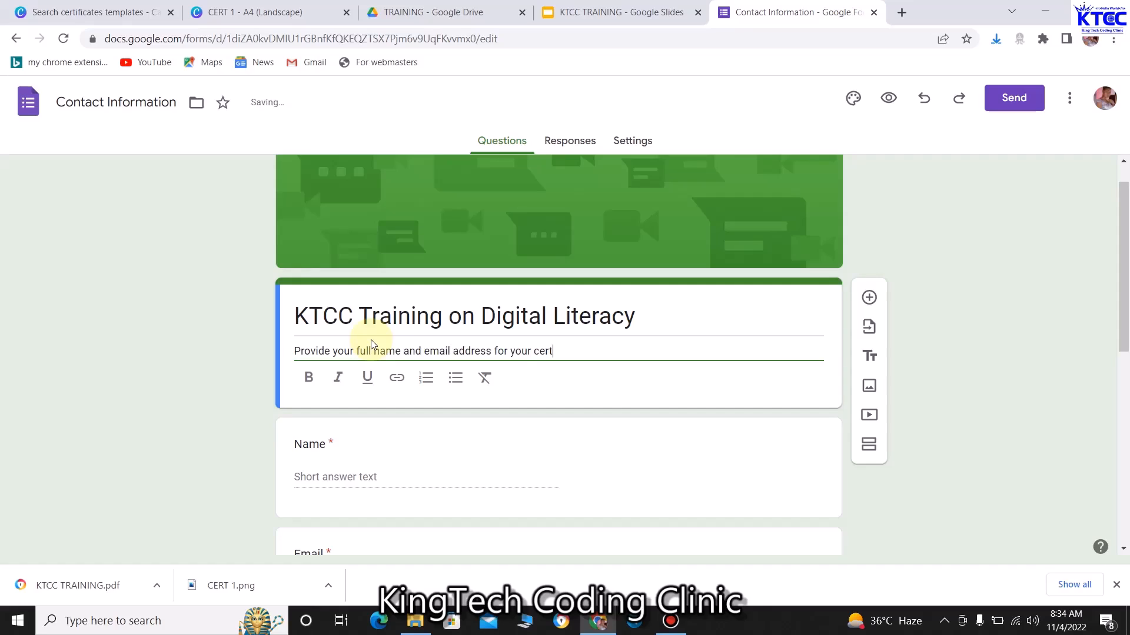
type("ificate")
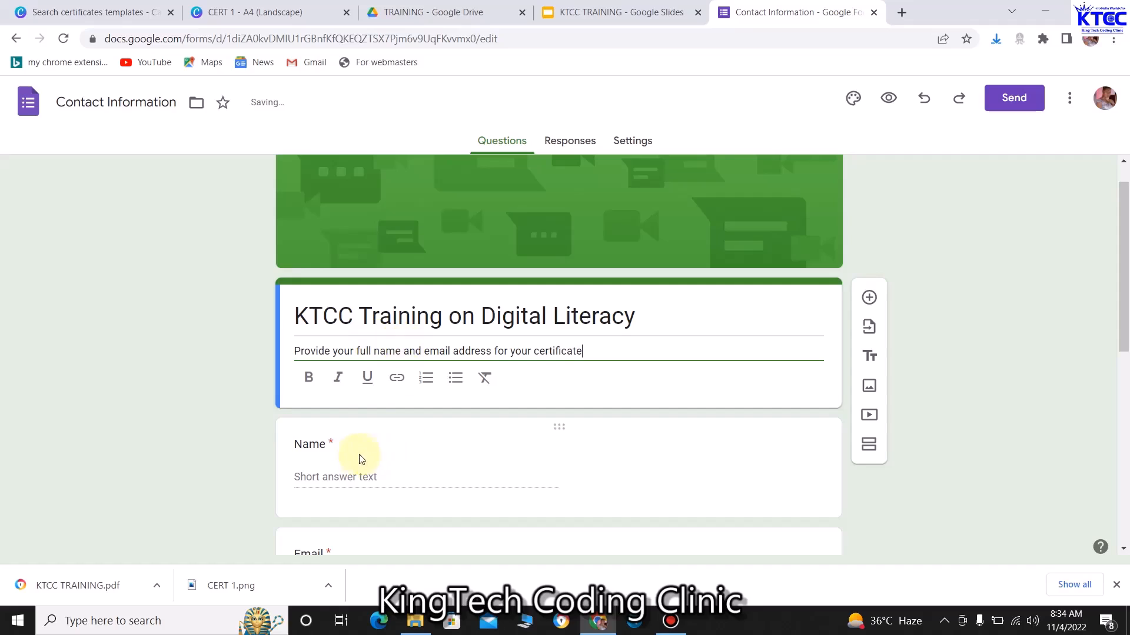
Rename the Name question to 'Full Name'
scroll(442, 434, "down", 1)
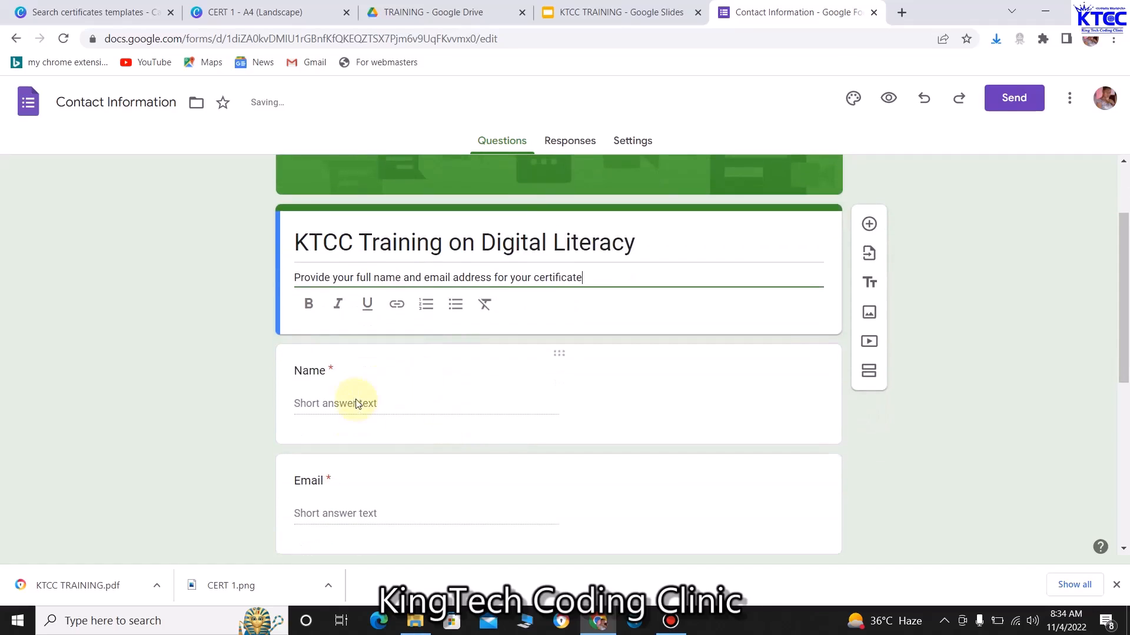
scroll(365, 383, "down", 1)
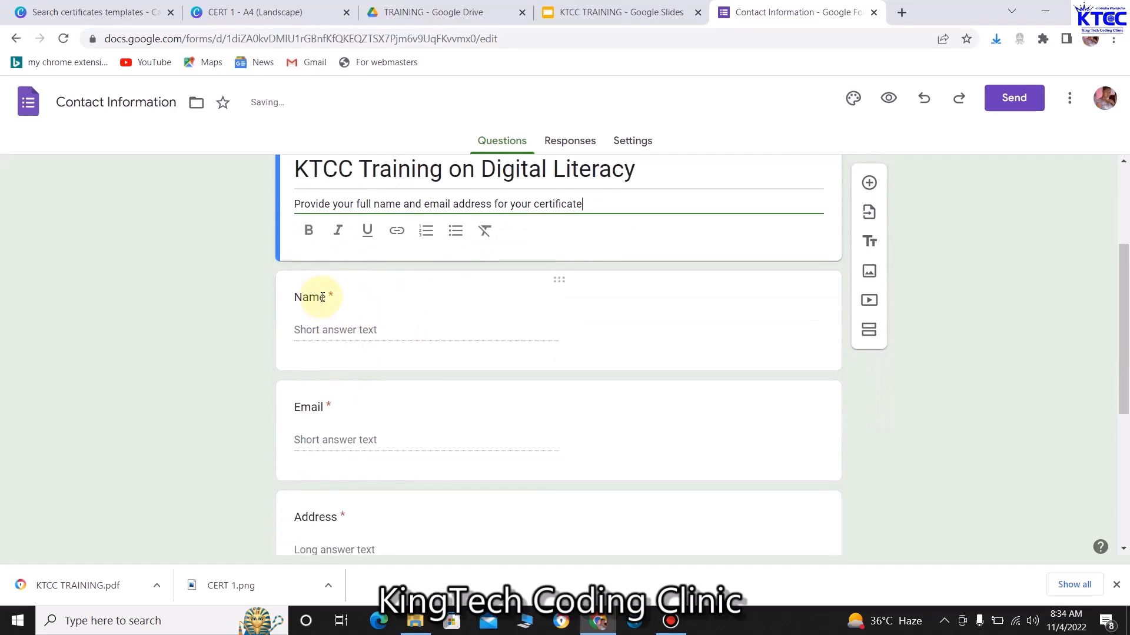
left_click(323, 297)
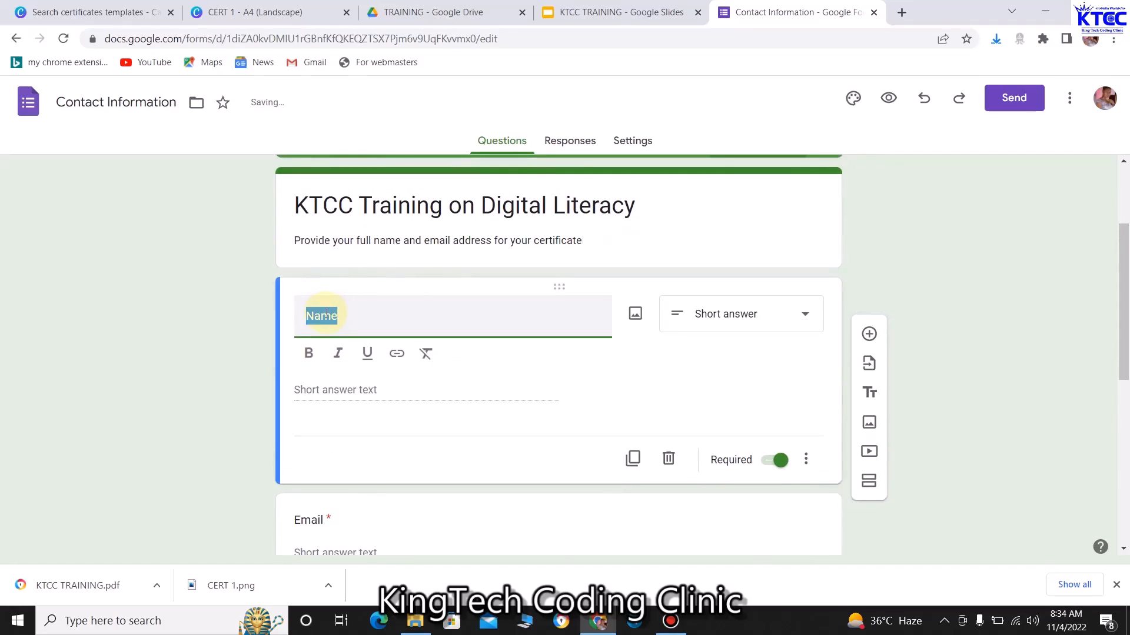
type("Fuk")
type("l Name")
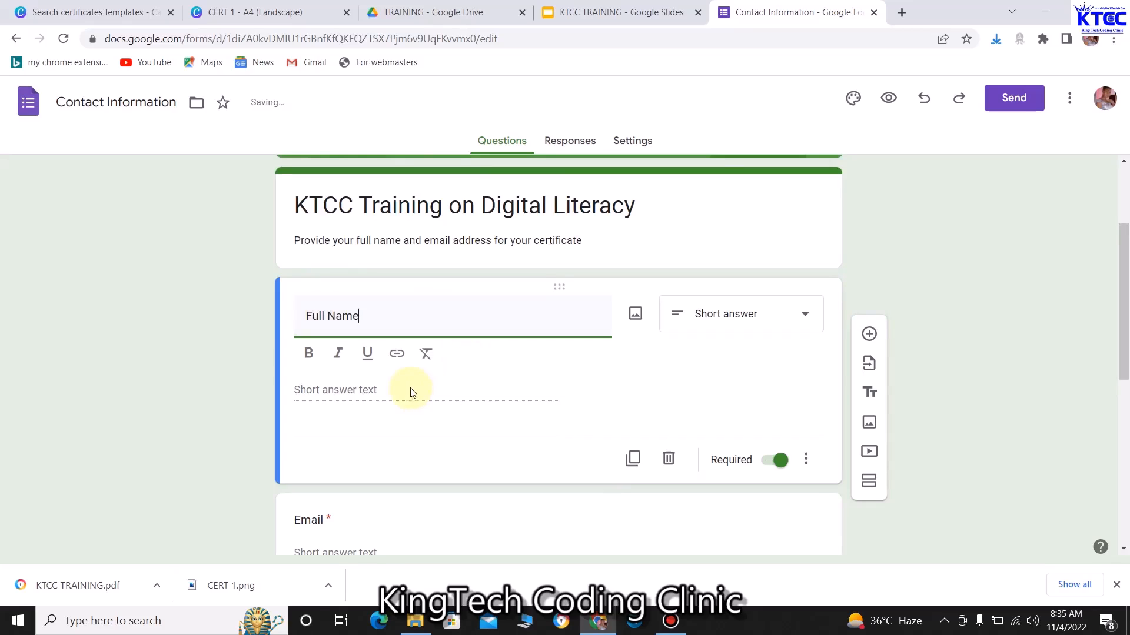
Delete the Address, Phone number and Comments questions
scroll(412, 393, "down", 1)
scroll(386, 373, "down", 2)
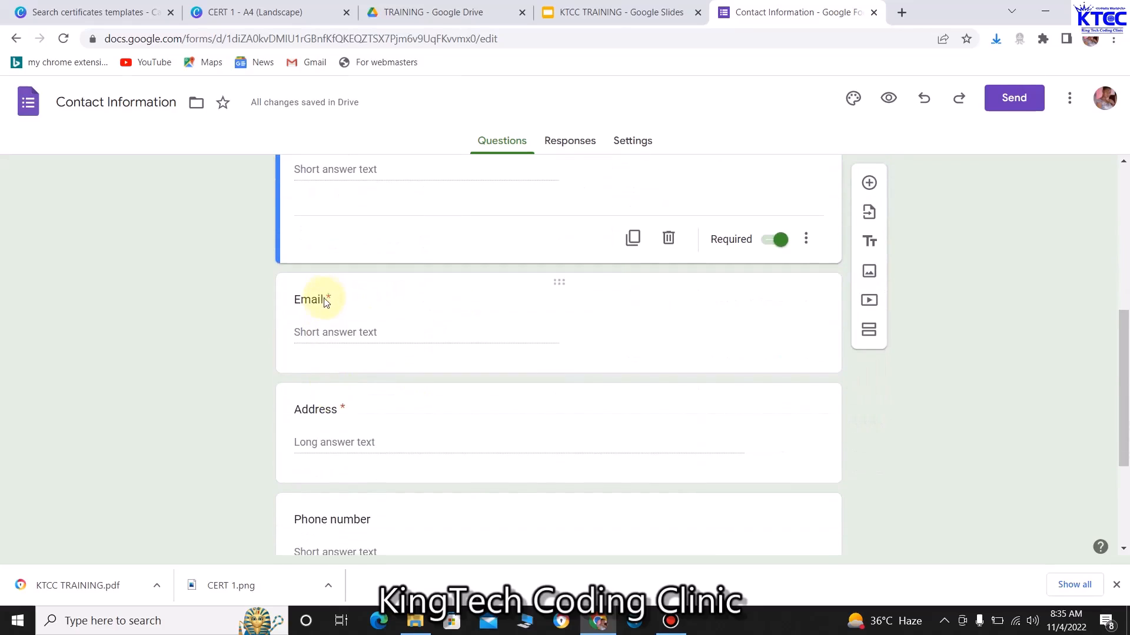
scroll(422, 442, "down", 2)
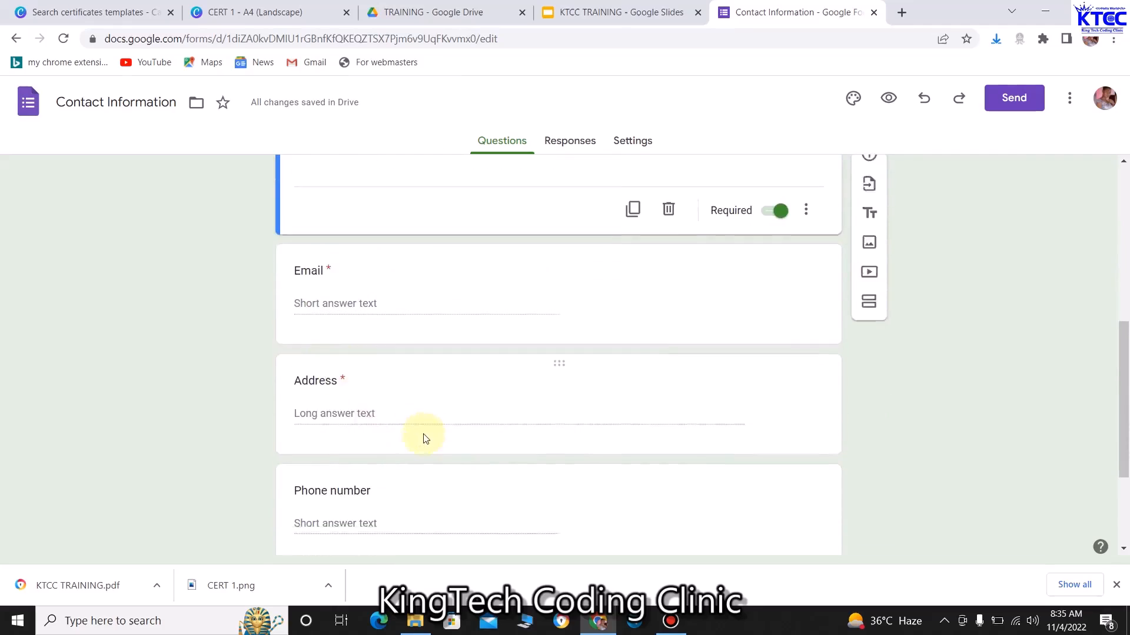
left_click(460, 329)
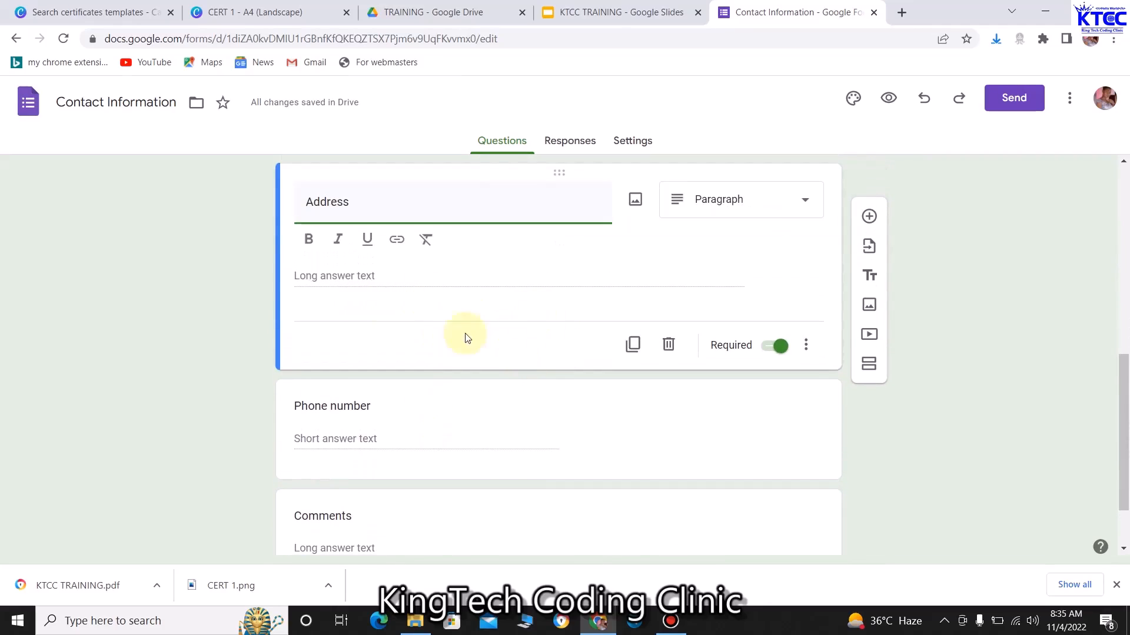
left_click(668, 348)
left_click(522, 360)
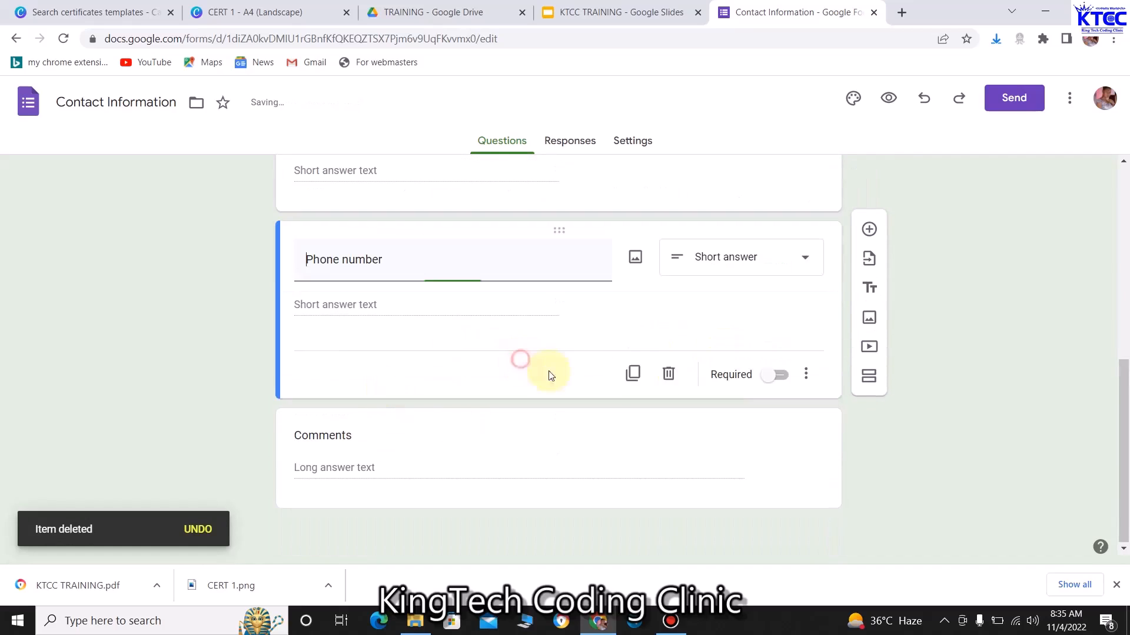
left_click(668, 401)
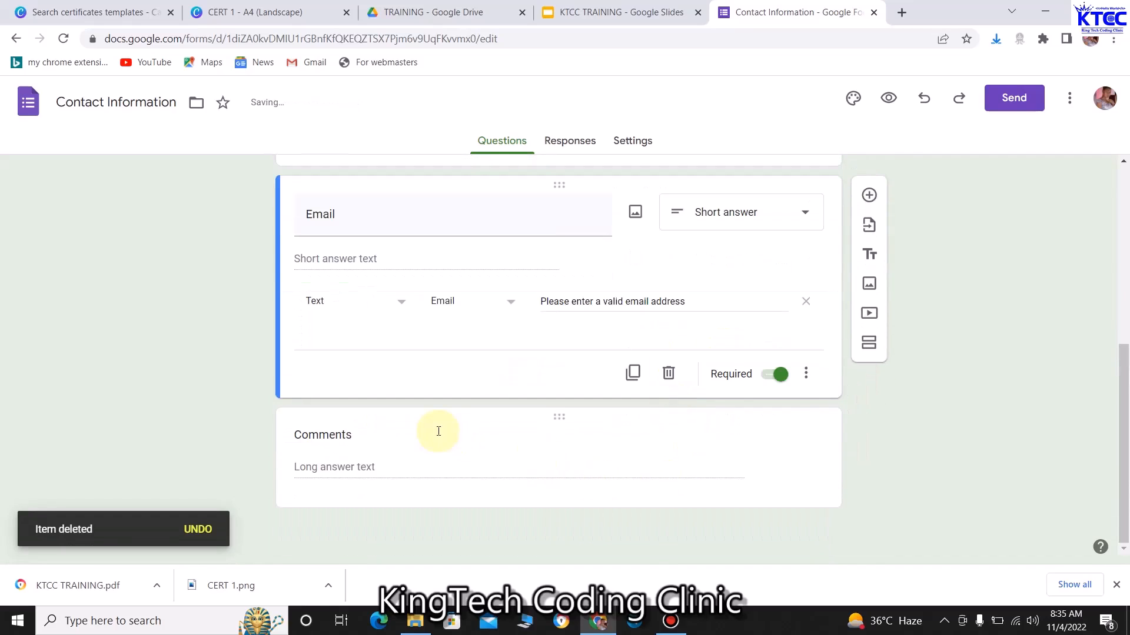
left_click(496, 464)
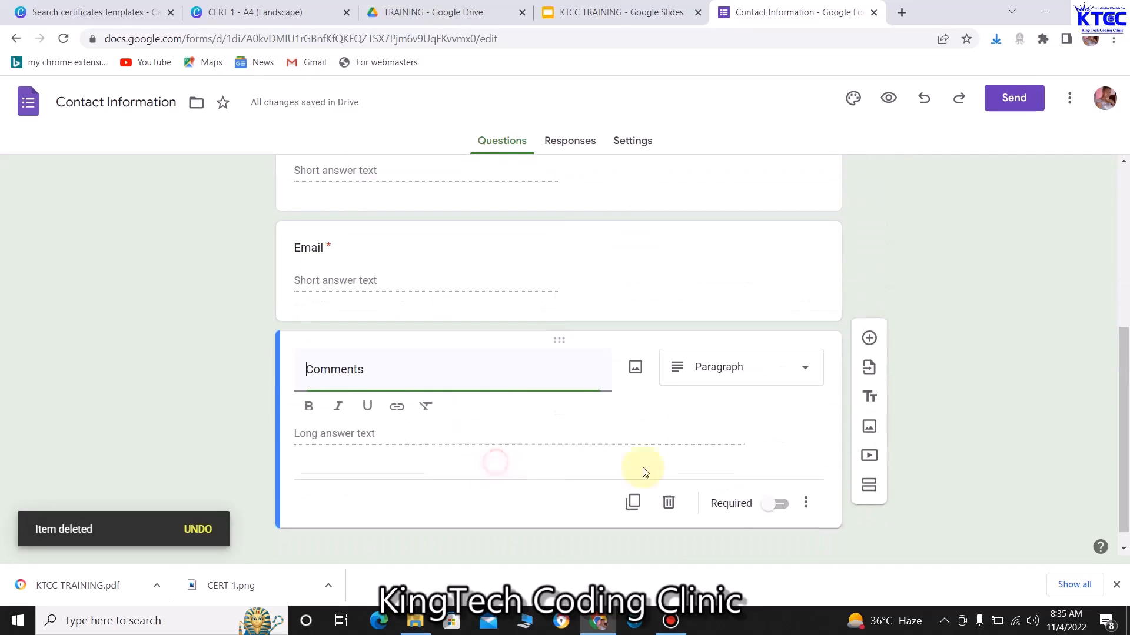
left_click(669, 512)
scroll(469, 388, "up", 5)
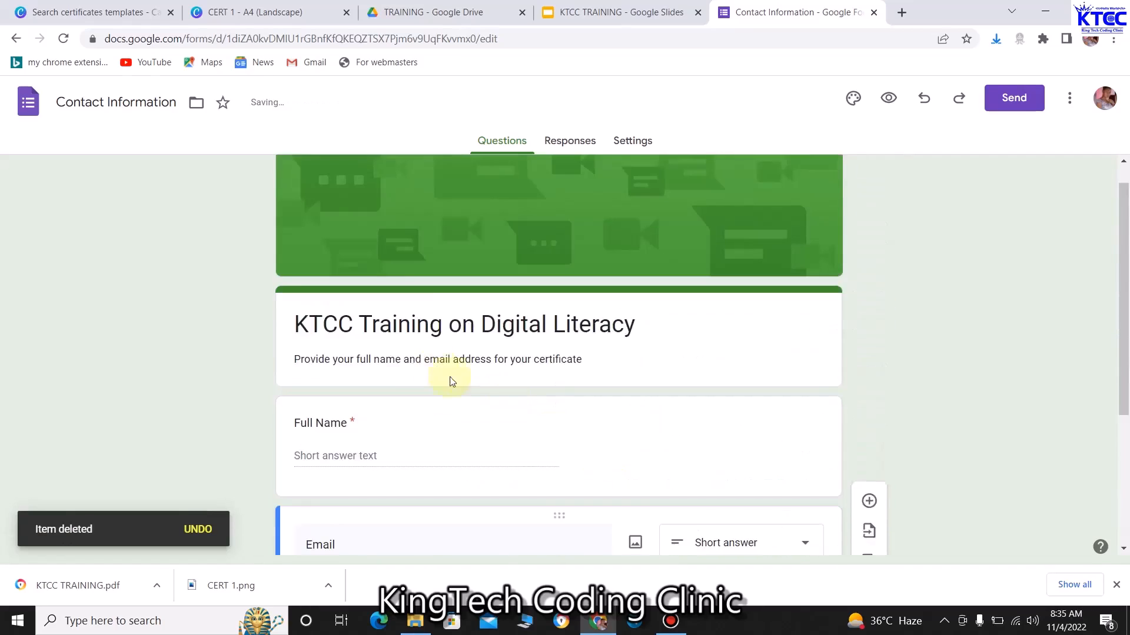
scroll(439, 404, "down", 4)
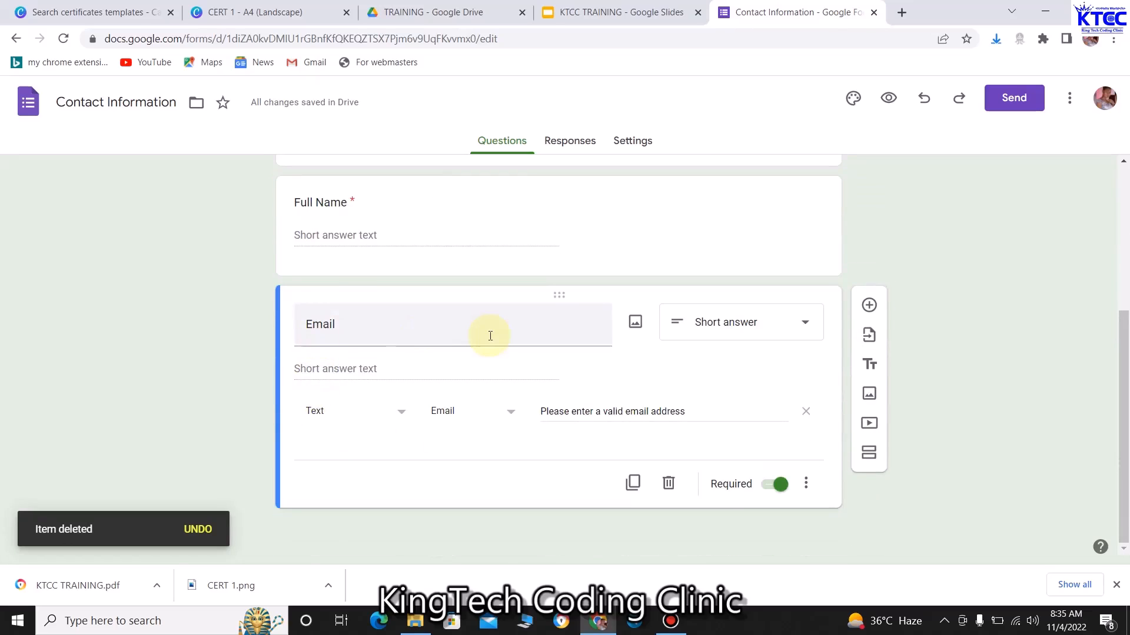
scroll(547, 350, "up", 4)
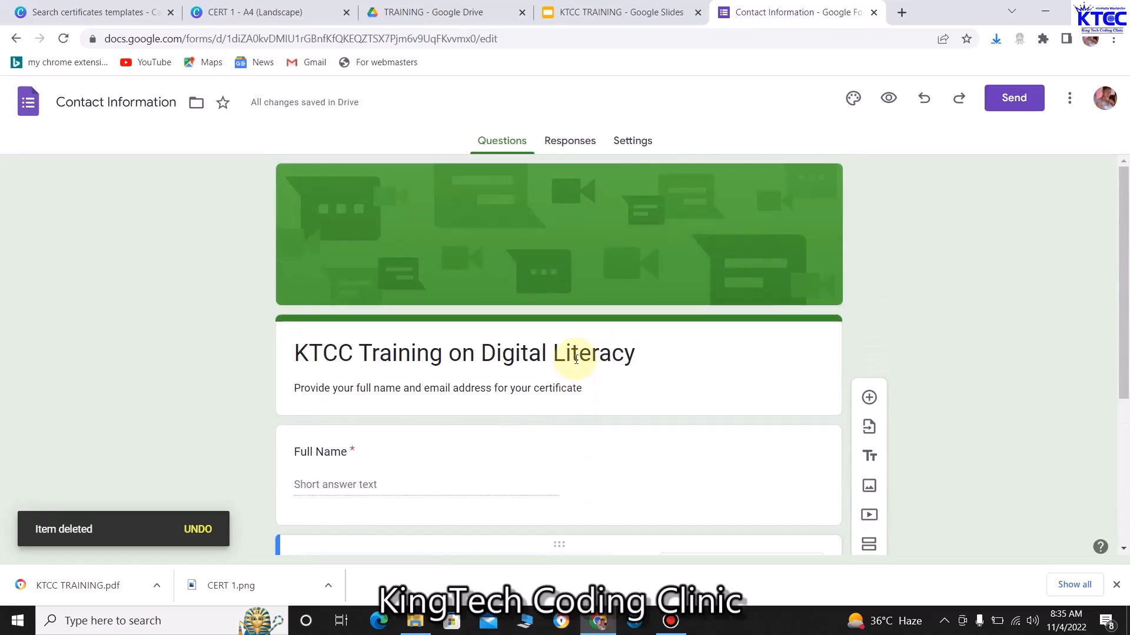
Copy the form's shortened share link from the Send dialog
left_click(1034, 101)
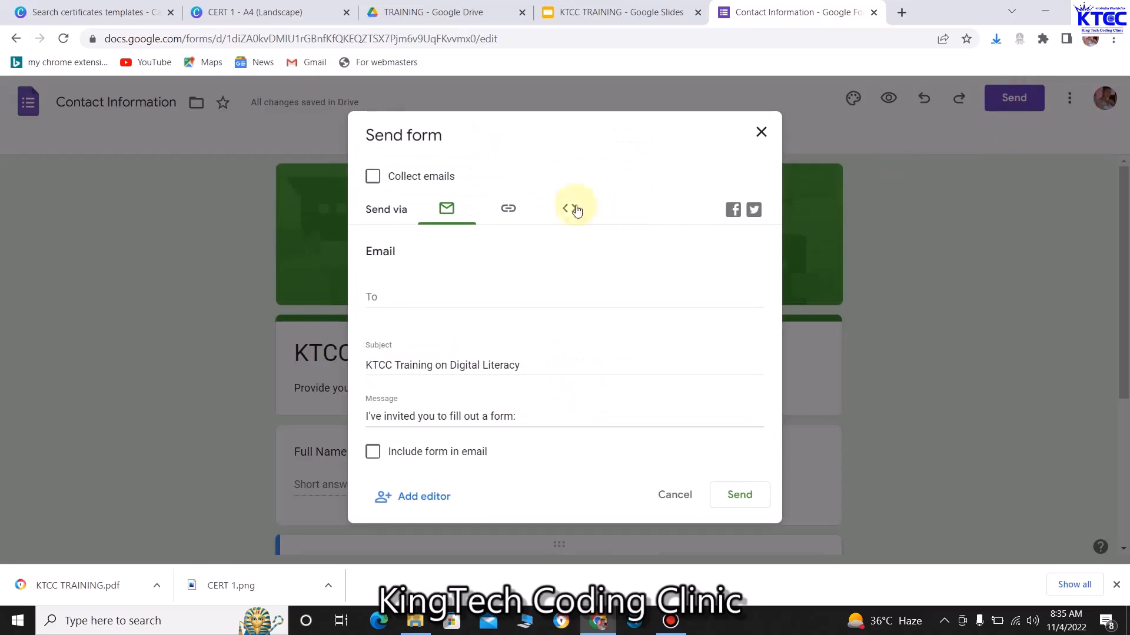
left_click(509, 213)
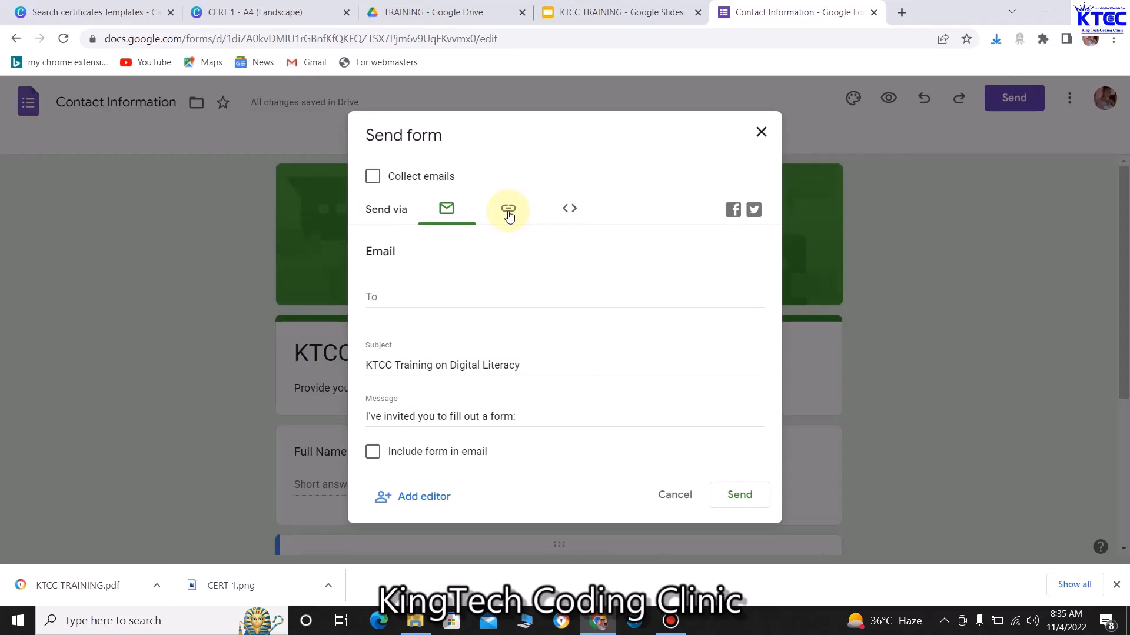
left_click(508, 213)
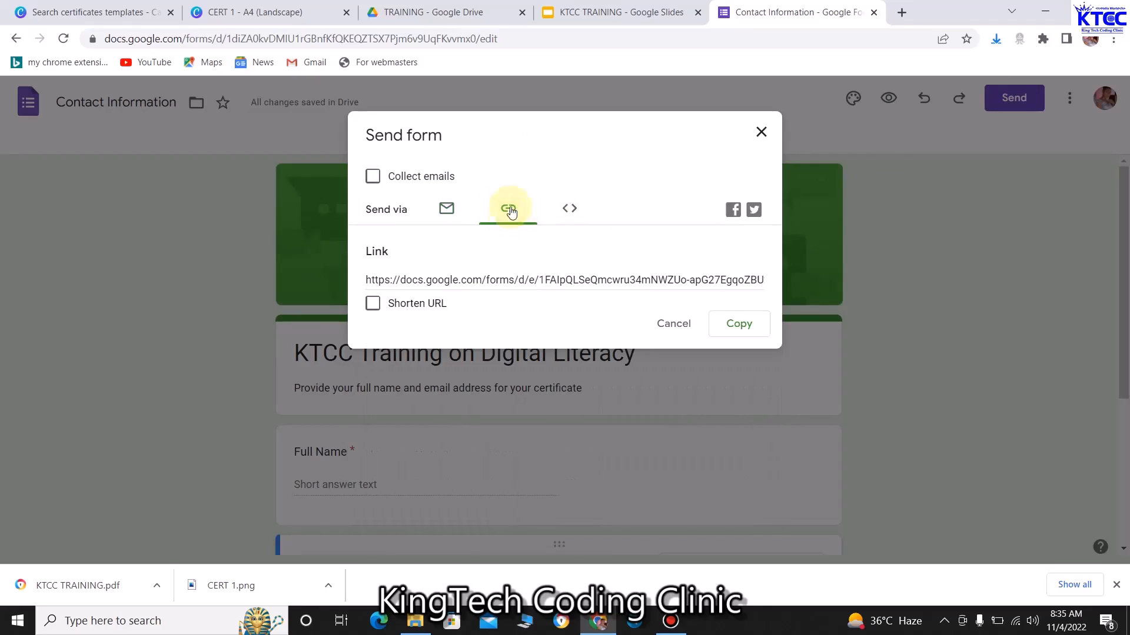
left_click(372, 305)
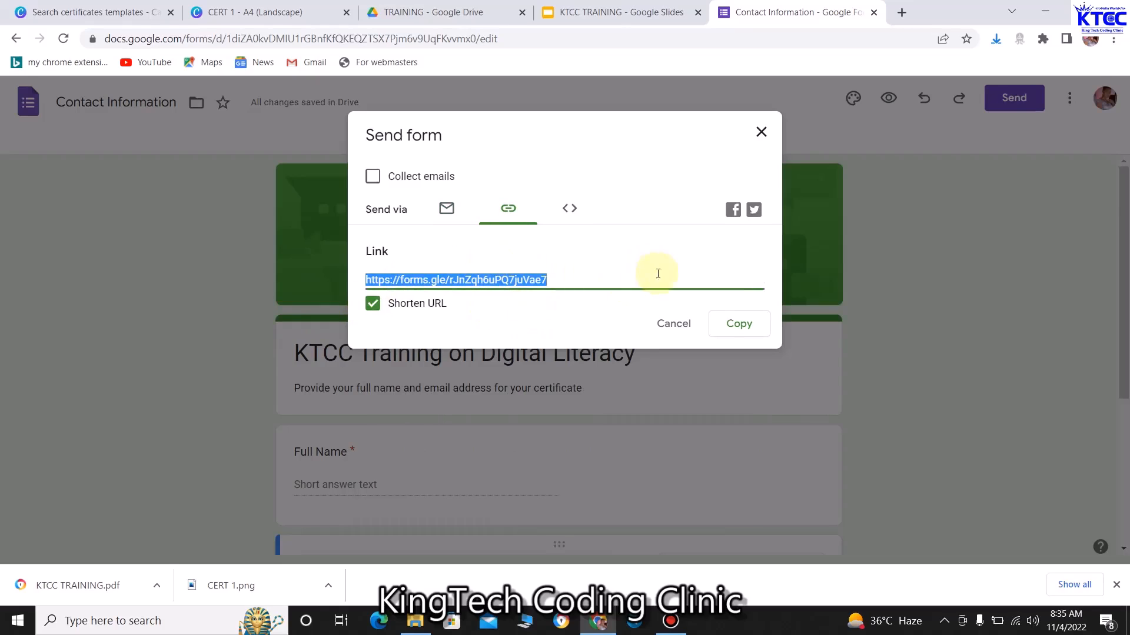
left_click(745, 329)
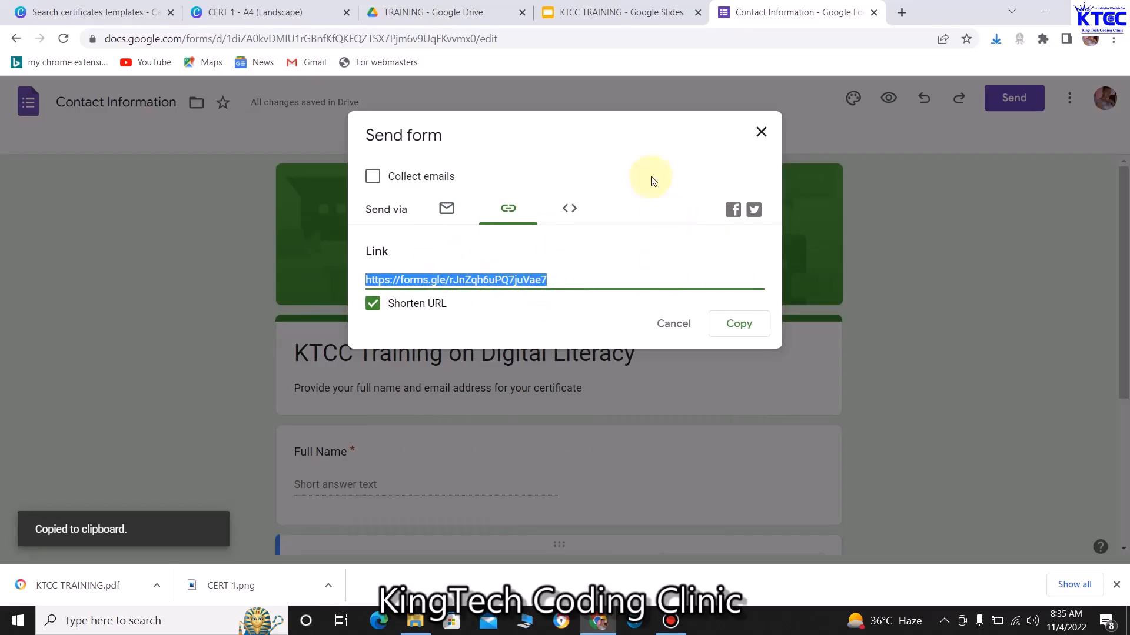
left_click(761, 132)
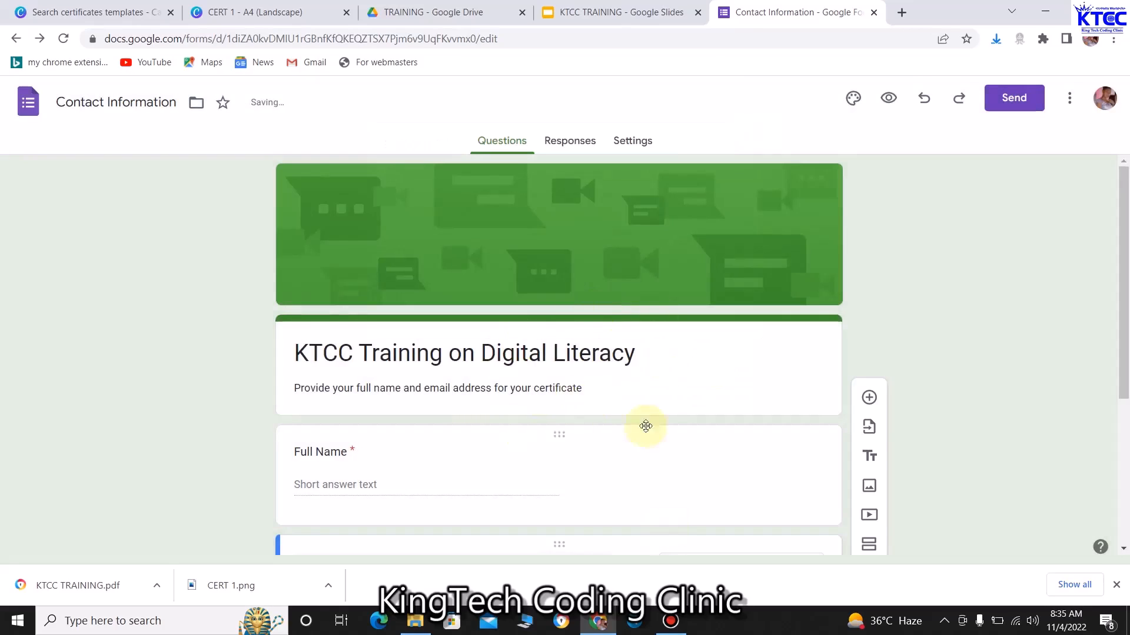
scroll(610, 418, "down", 1)
scroll(610, 418, "up", 1)
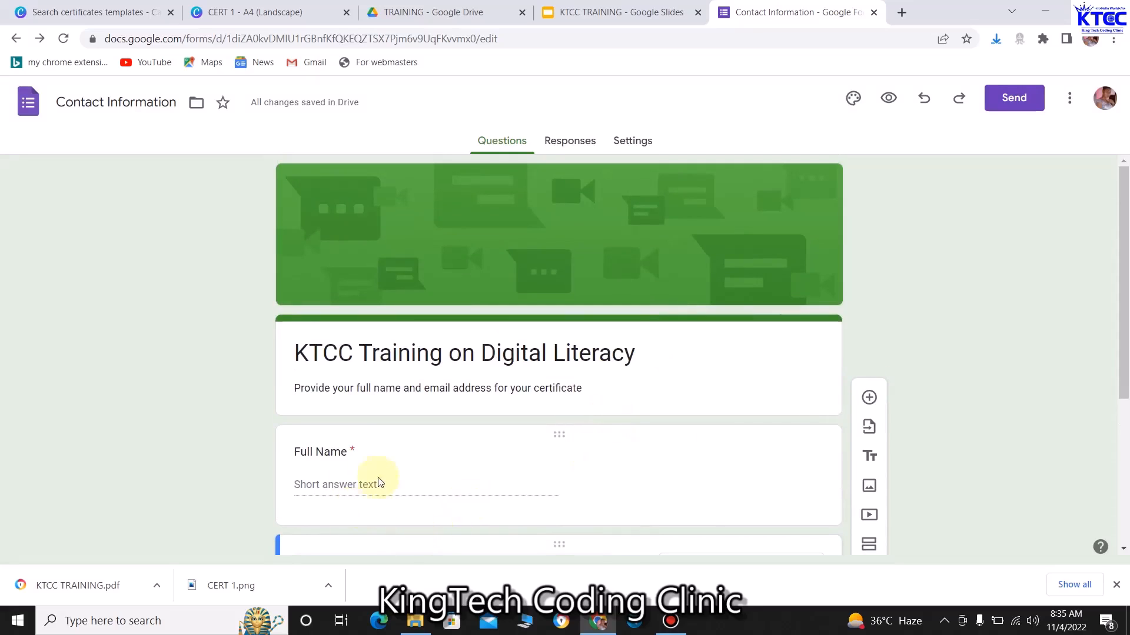
scroll(382, 488, "down", 2)
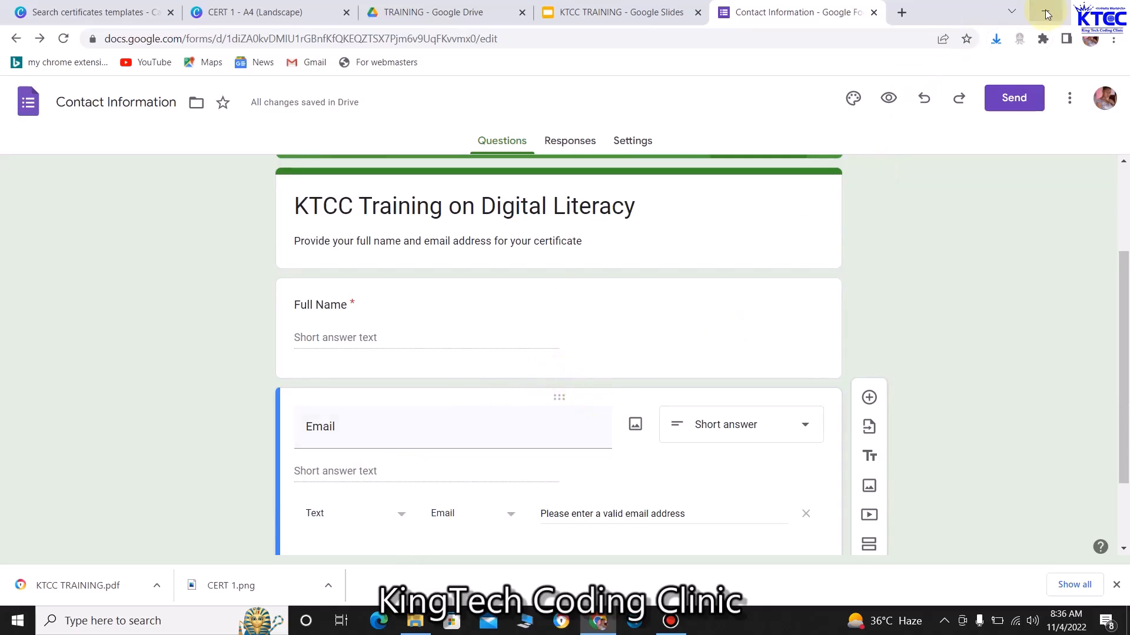
Launch Chrome under another profile, maximized, and open the pasted short form link
left_click(1046, 11)
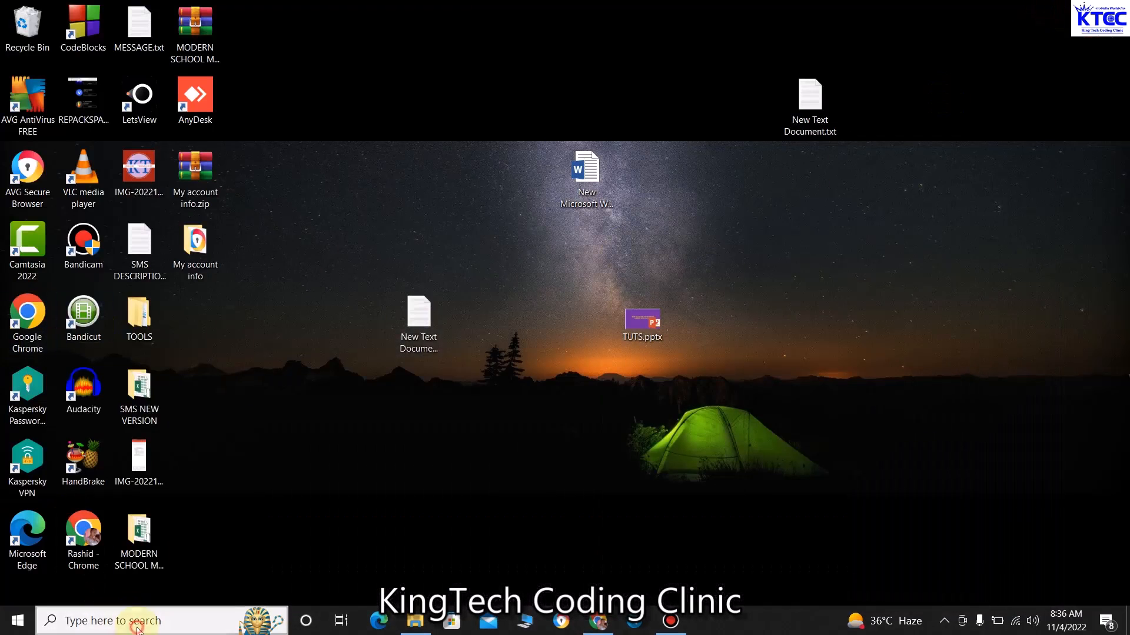
left_click(138, 624)
type("chr")
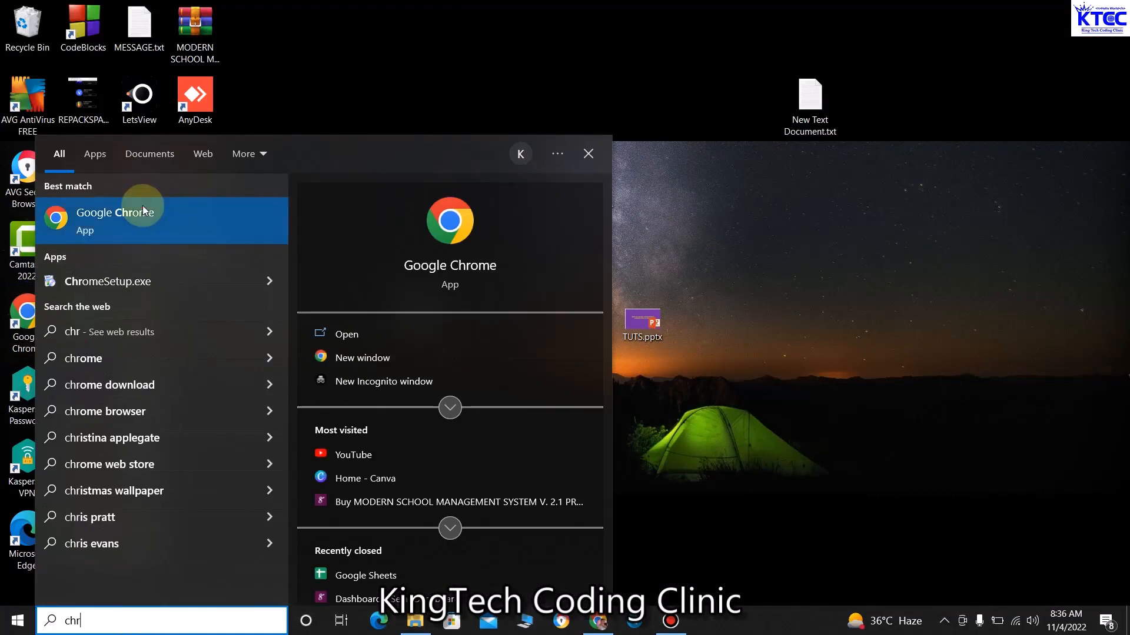
left_click(143, 209)
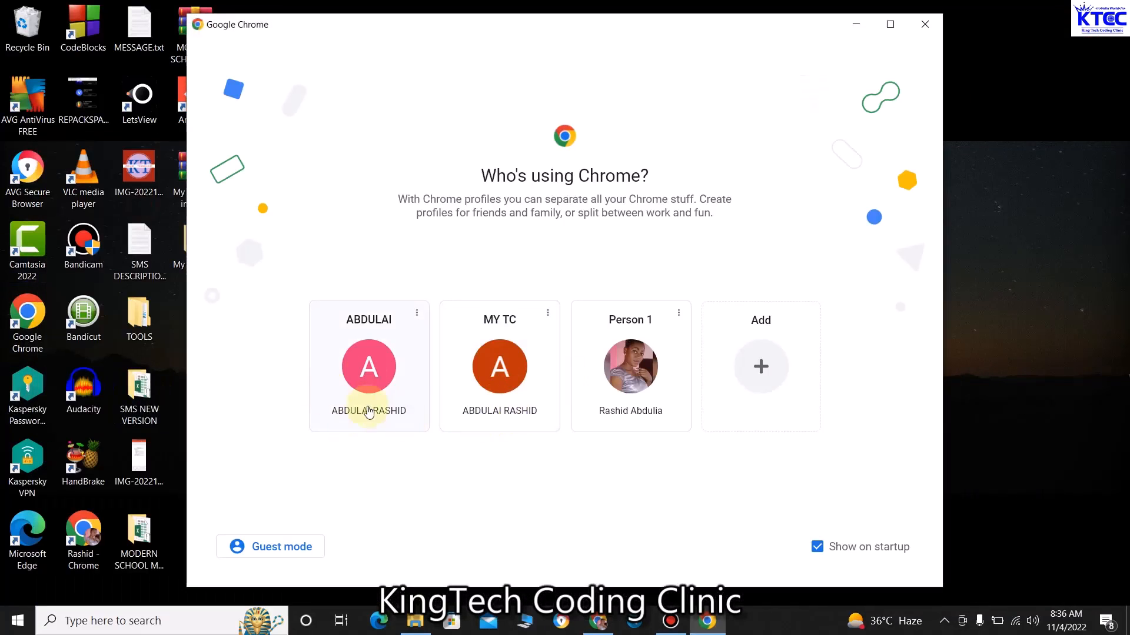
left_click(368, 377)
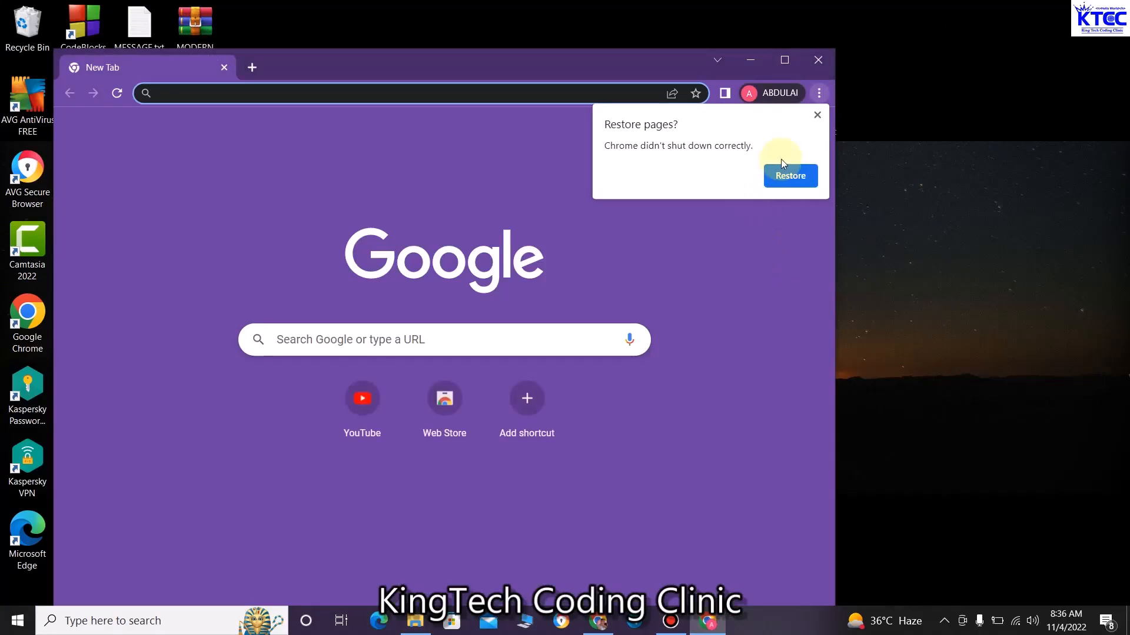
left_click(784, 60)
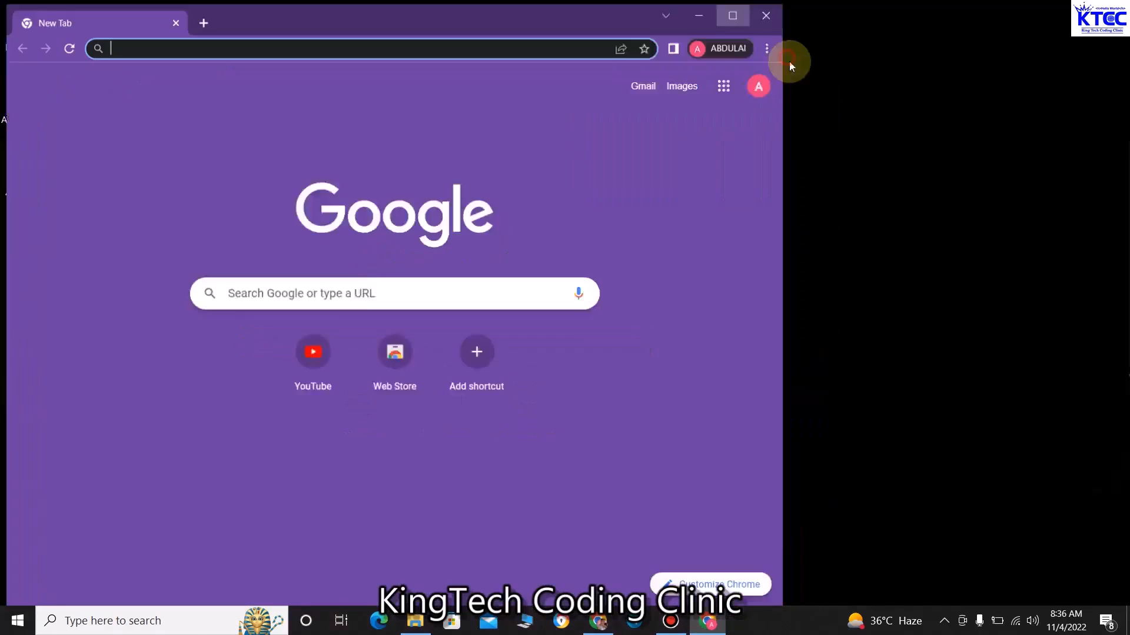
left_click(381, 38)
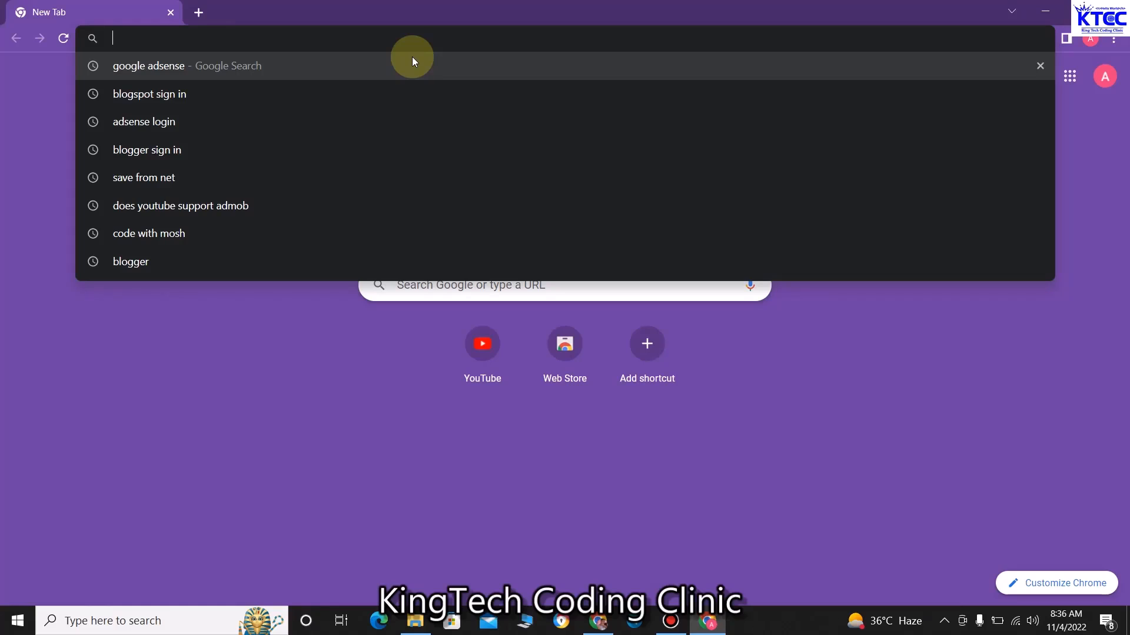
key("ctrl+v")
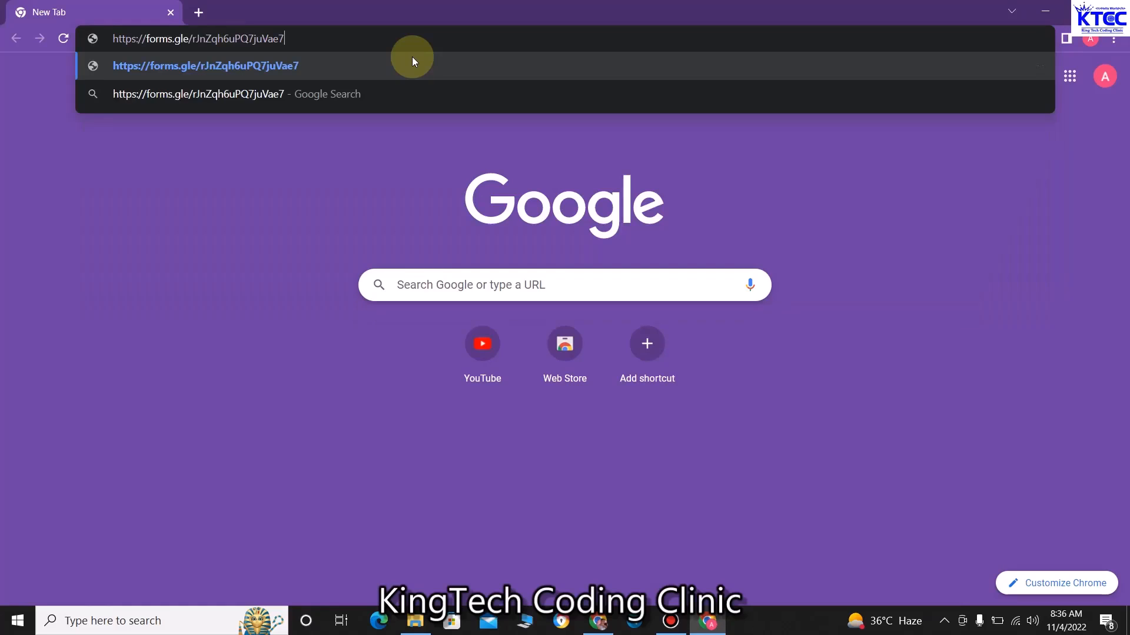
key("Return")
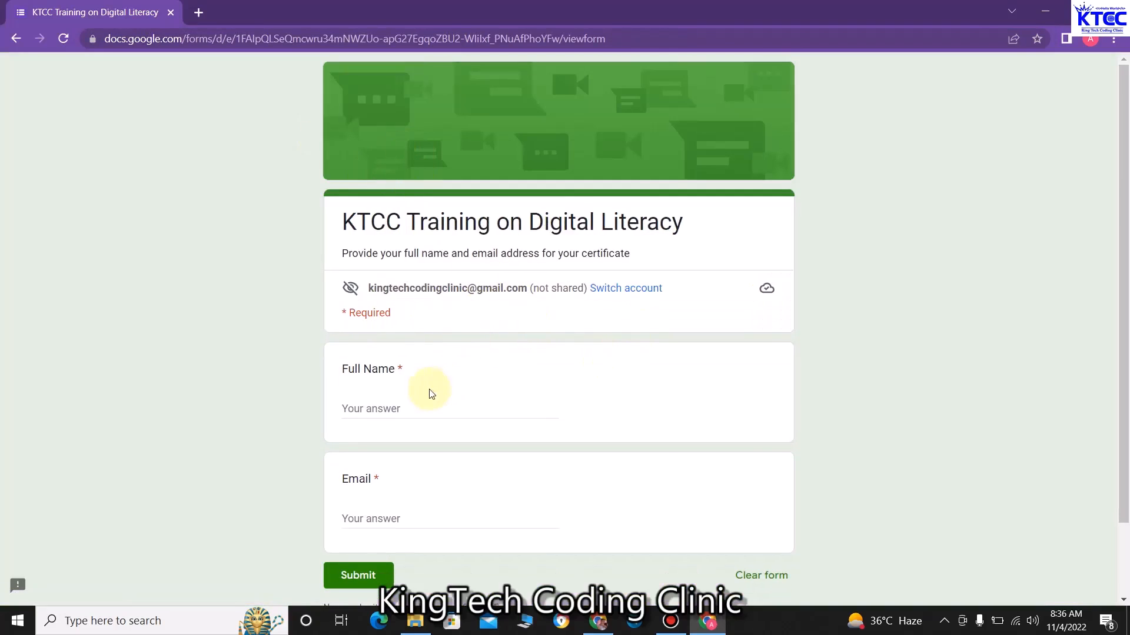
Submit a test response with the respondent's full name and Gmail address, then minimize Chrome
scroll(446, 406, "down", 2)
left_click(414, 316)
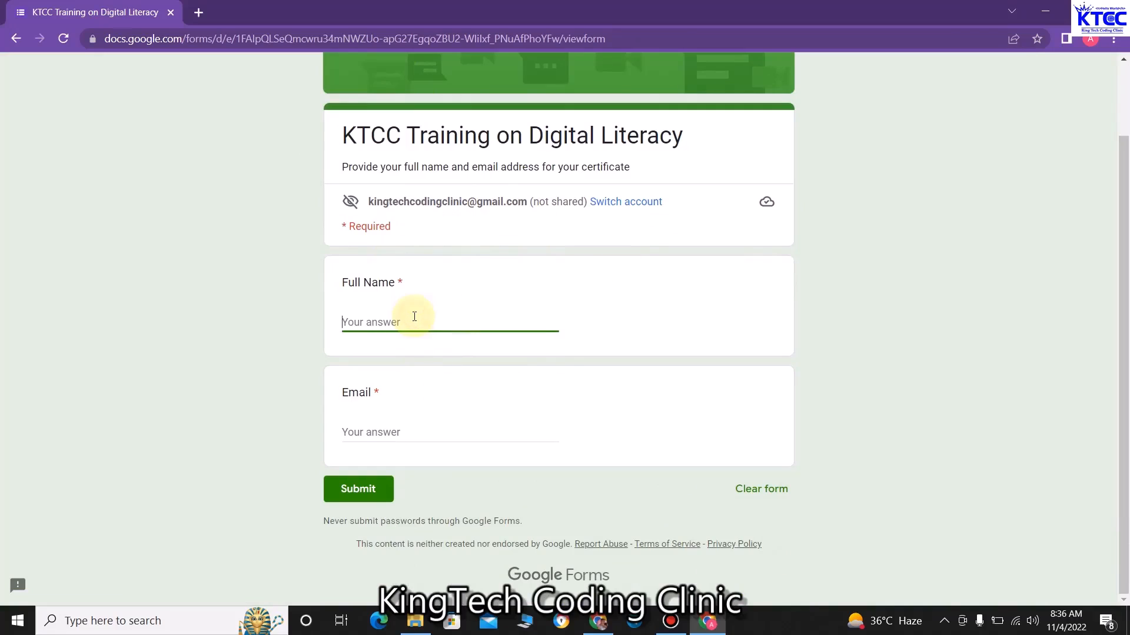
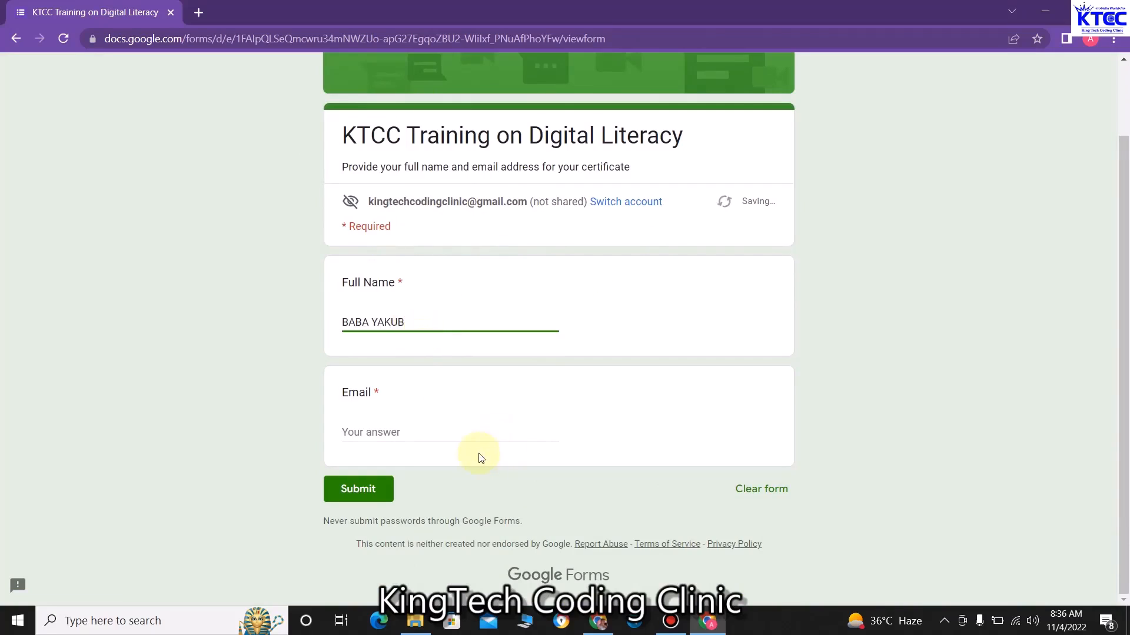
left_click(446, 428)
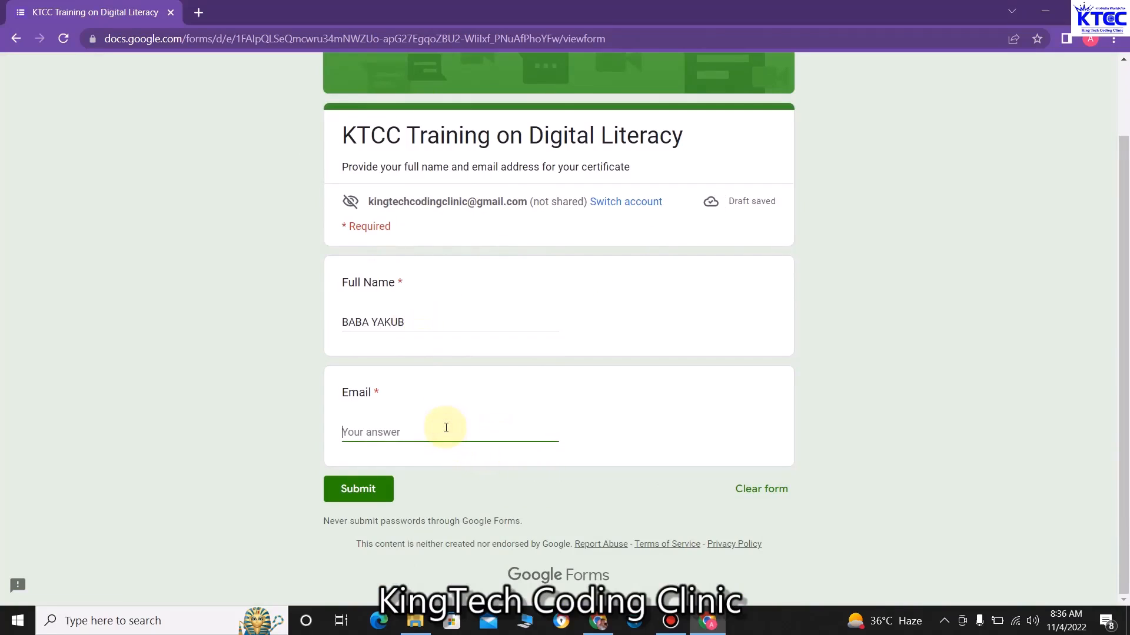
type("tay")
key("BackSpace")
key("BackSpace")
key("BackSpace")
type("tay")
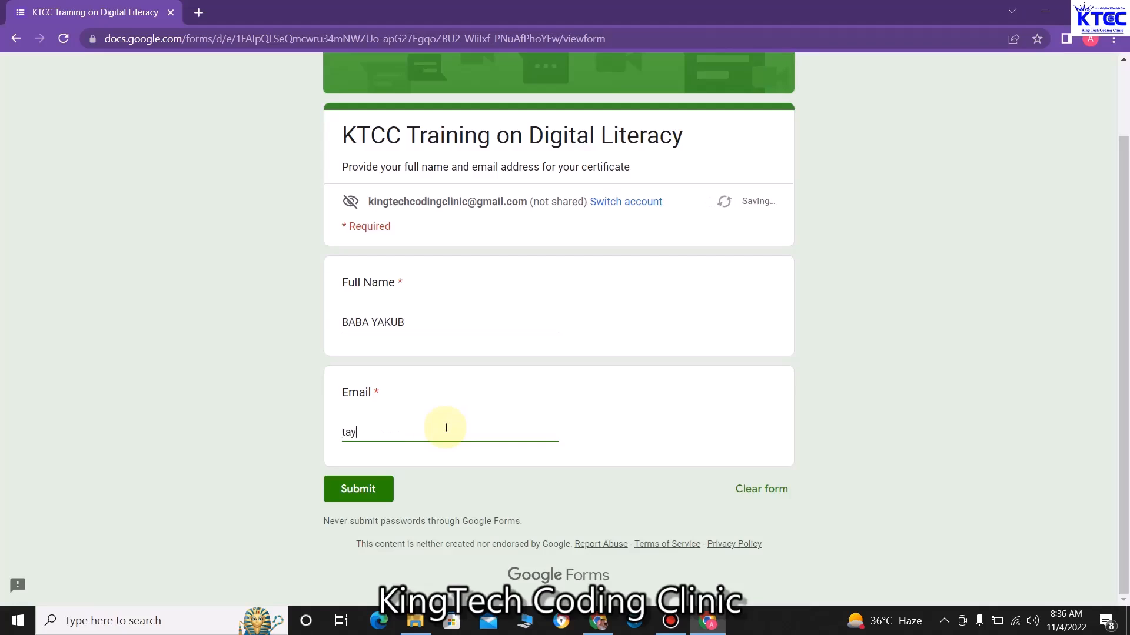
key("BackSpace")
key("BackSpace")
key("BackSpace")
type("ki")
key("BackSpace")
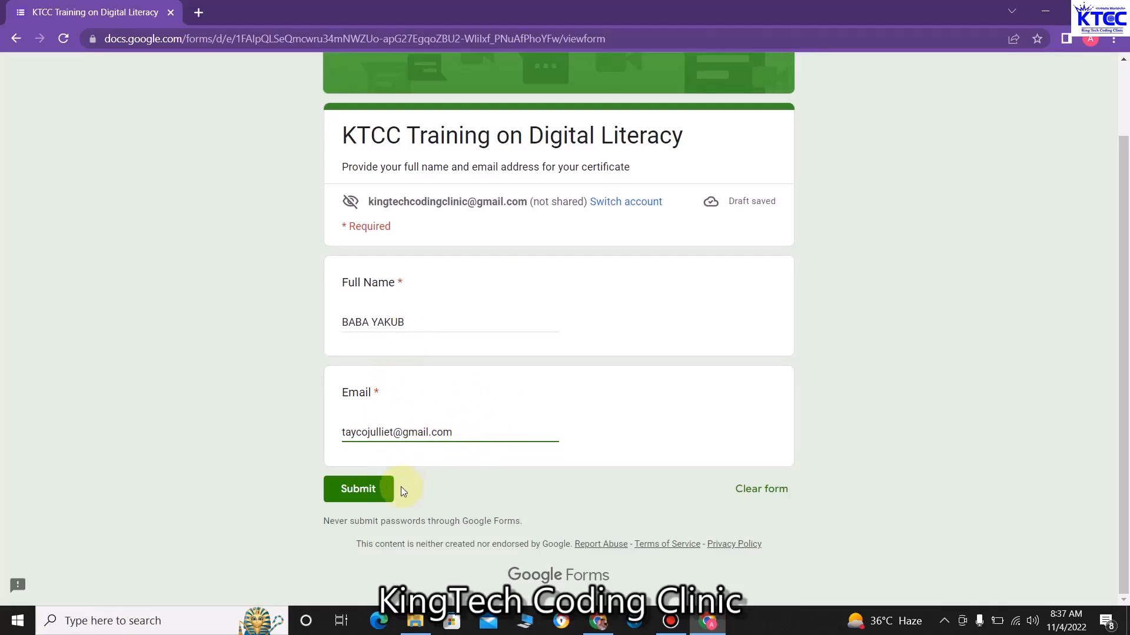
left_click(365, 489)
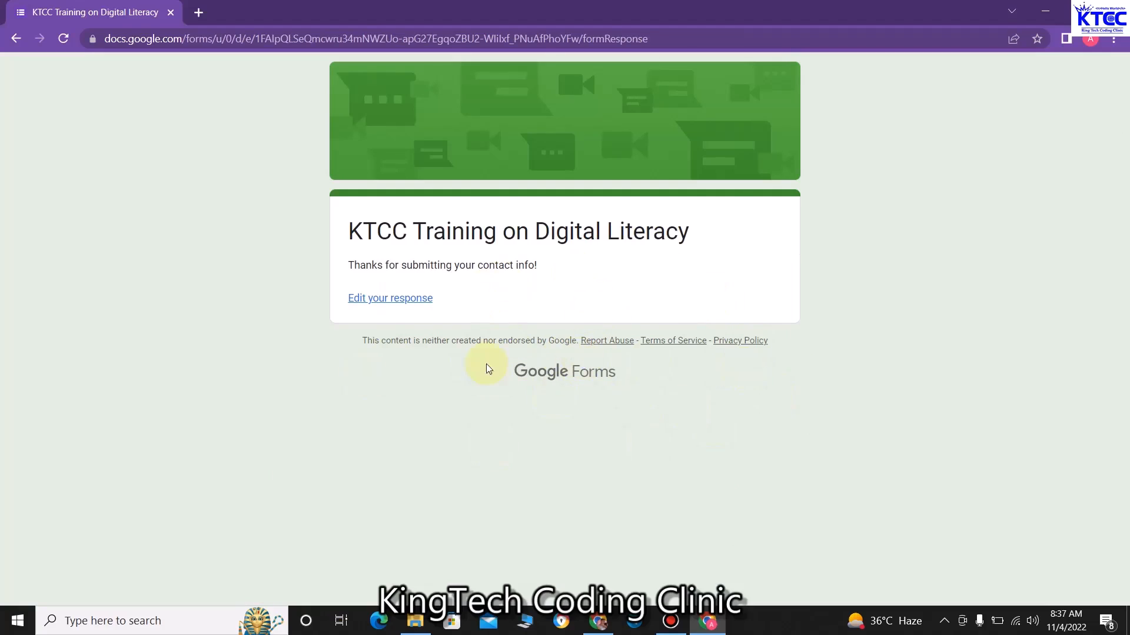
left_click(1037, 7)
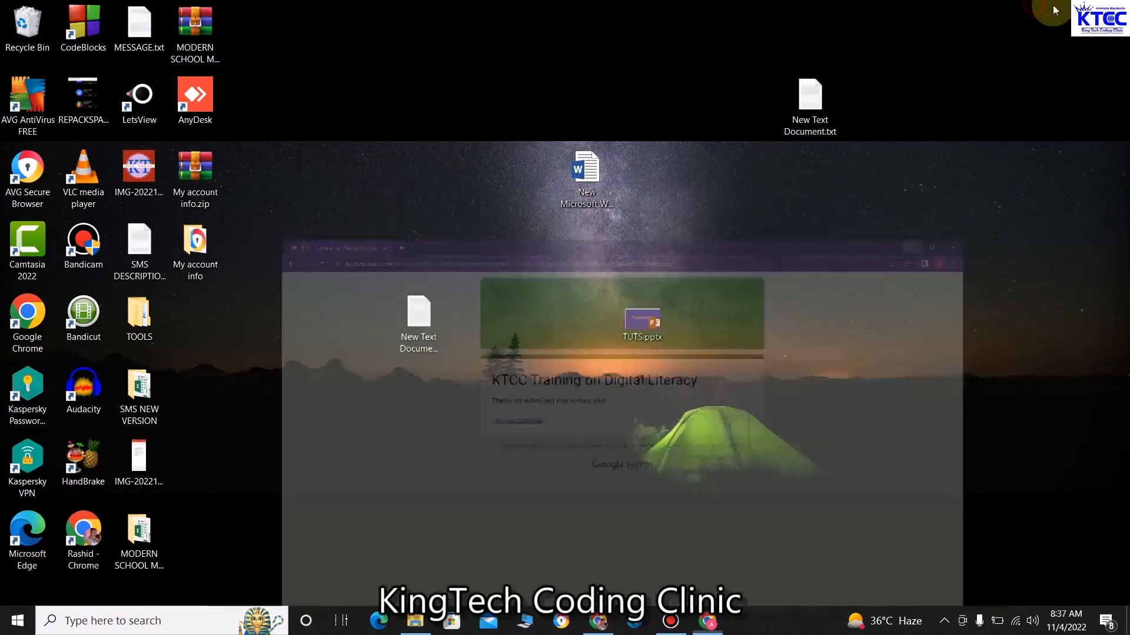
Return to the form editor's Responses tab showing 1 response and choose to link a spreadsheet
left_click(599, 621)
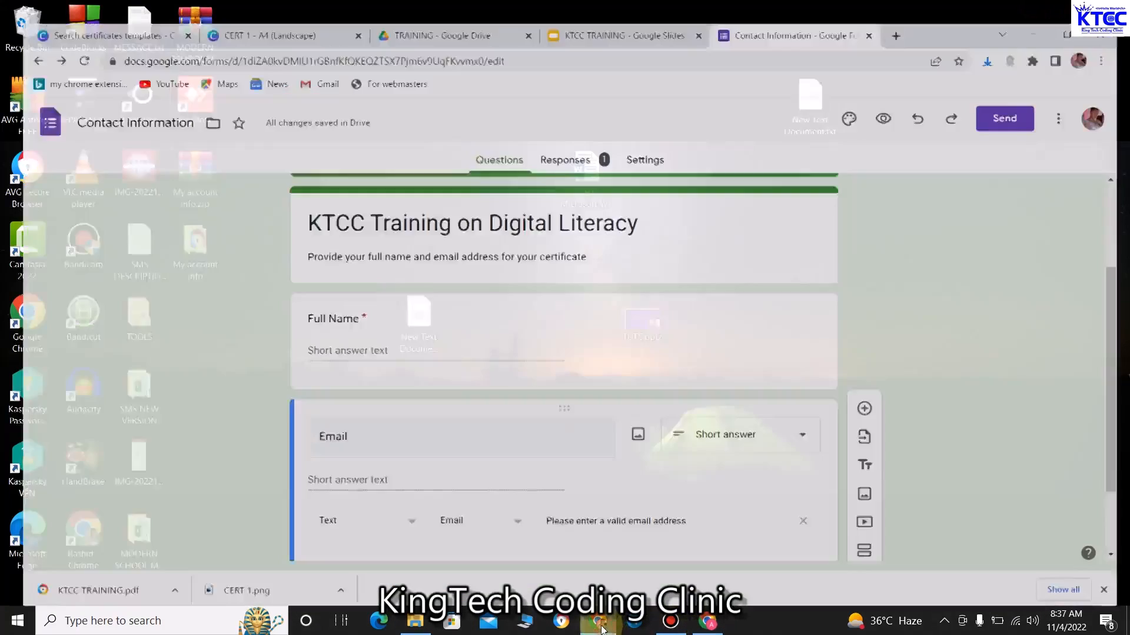
left_click(583, 147)
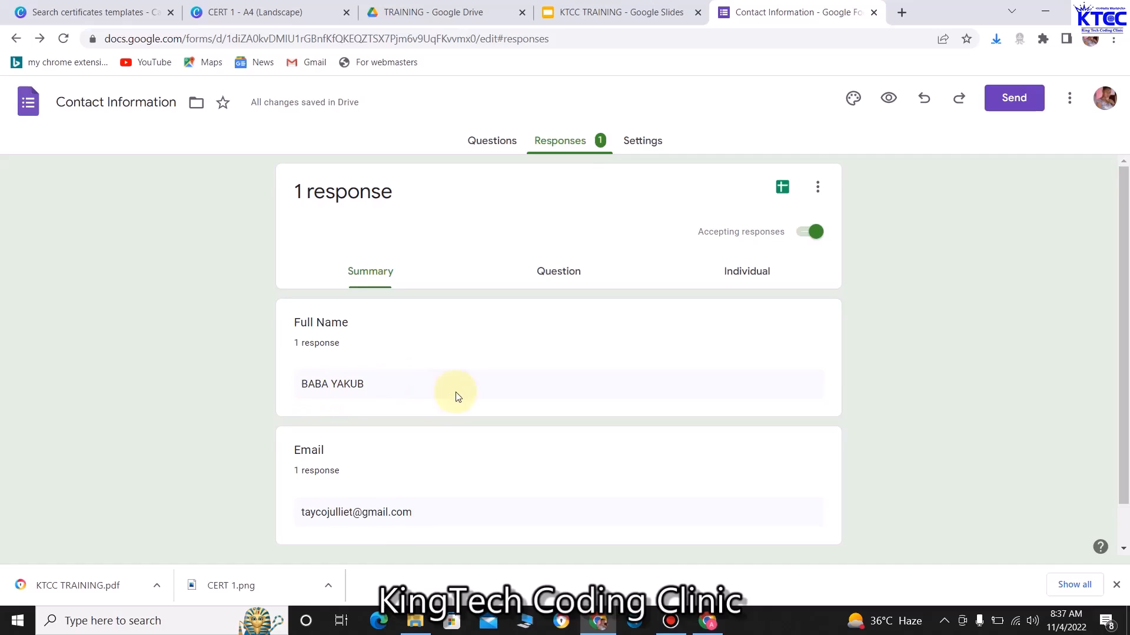
scroll(329, 512, "down", 1)
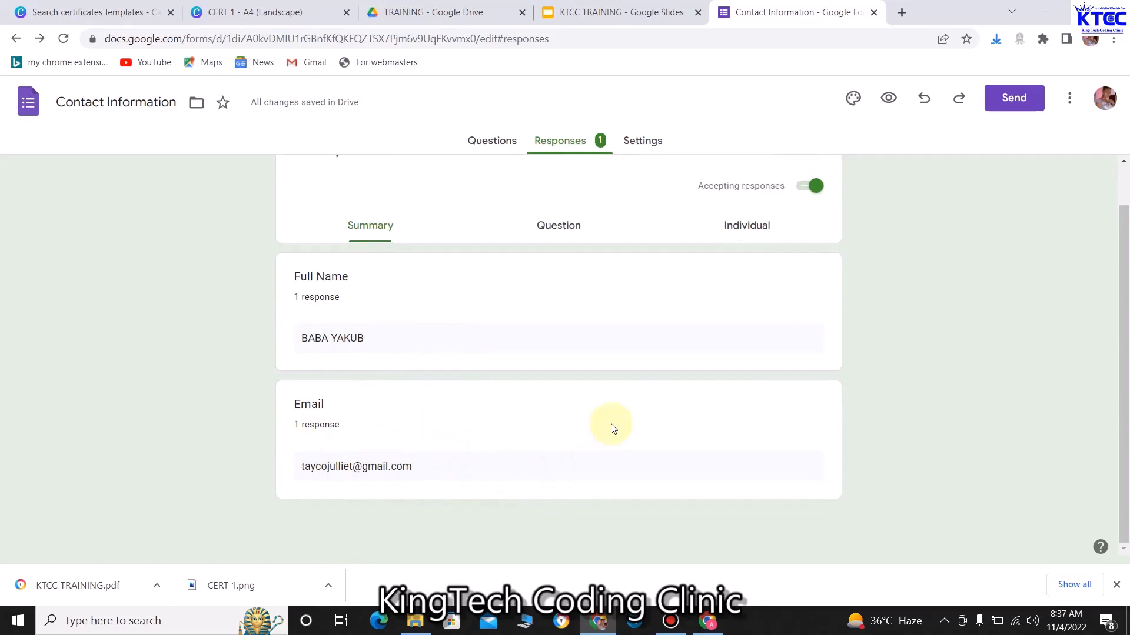
scroll(613, 423, "up", 1)
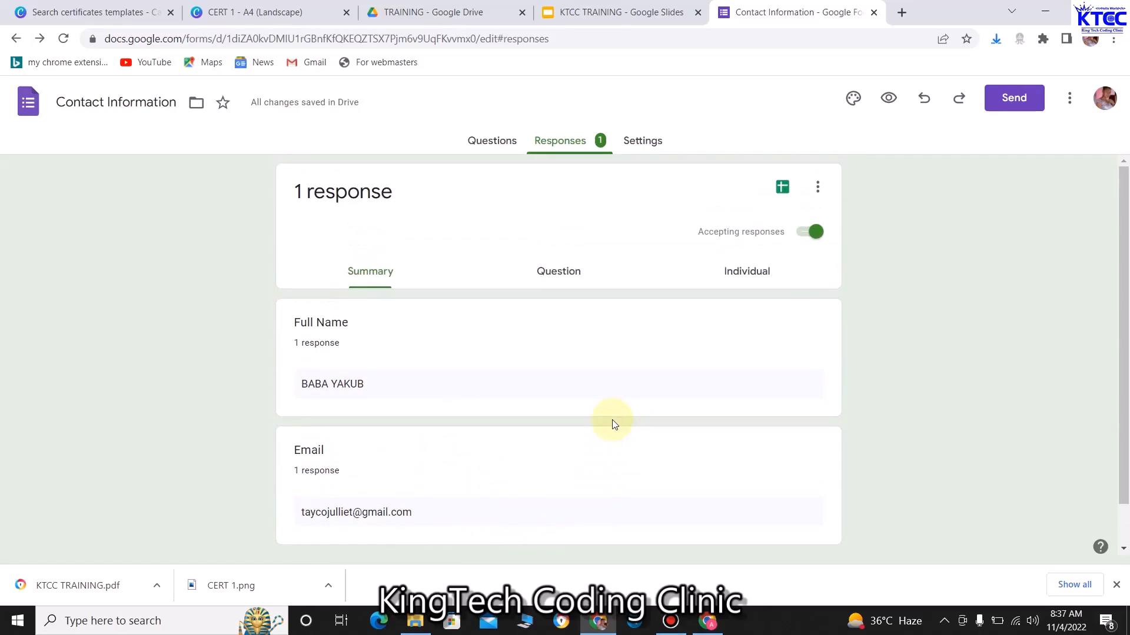
left_click(782, 187)
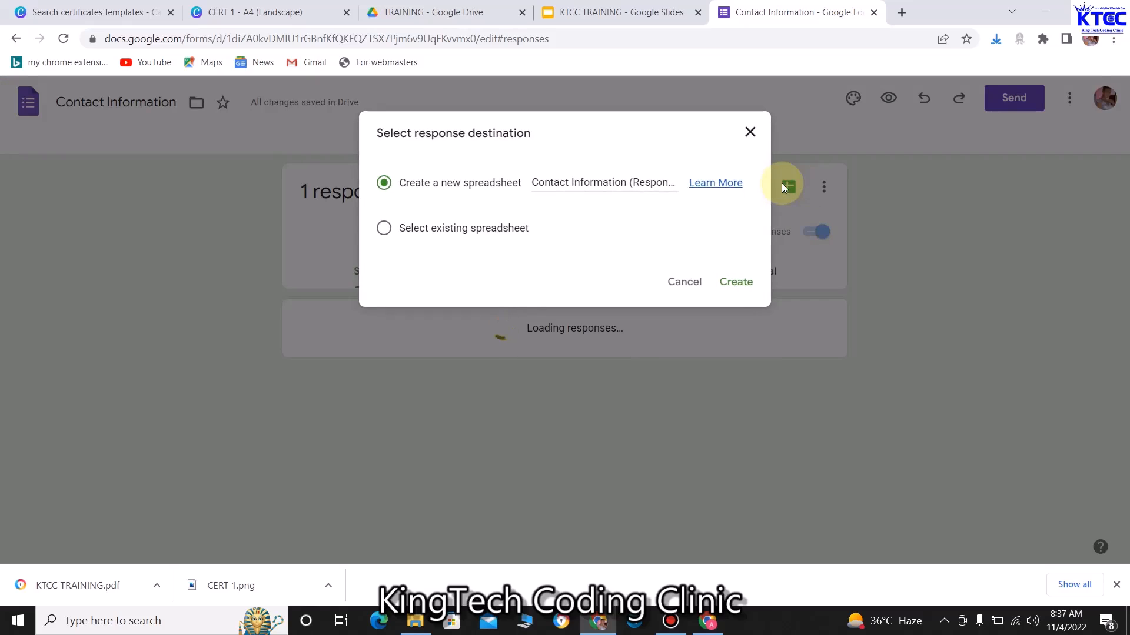
Create a new 'Contact Information (Responses)' spreadsheet for the form's responses
left_click(739, 281)
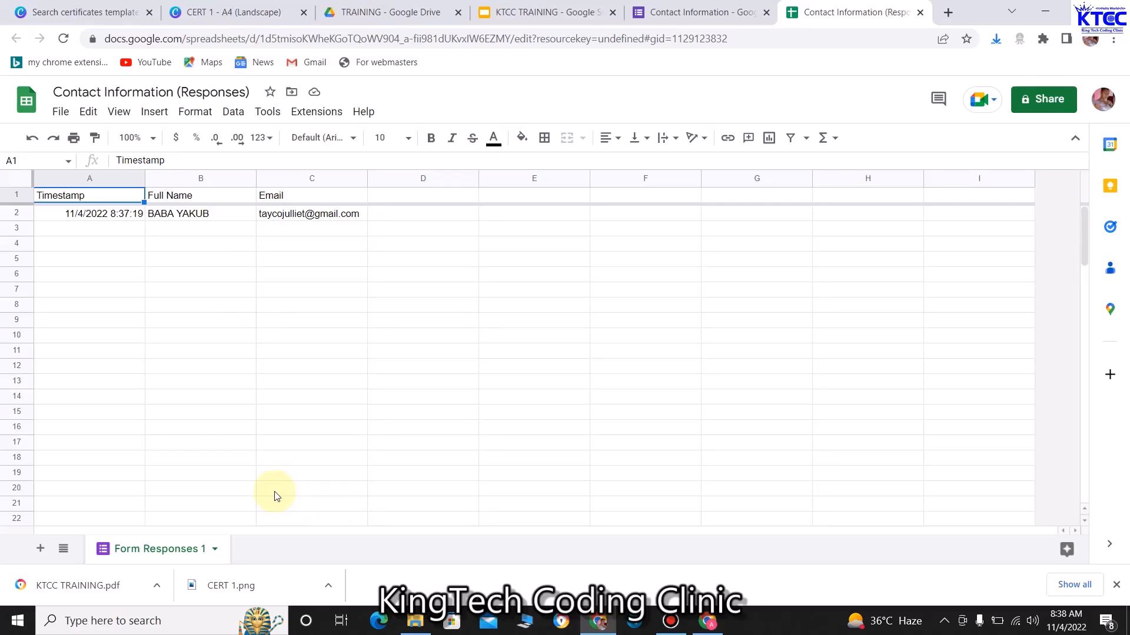
Launch AutoCrat from the Extensions menu
left_click(327, 116)
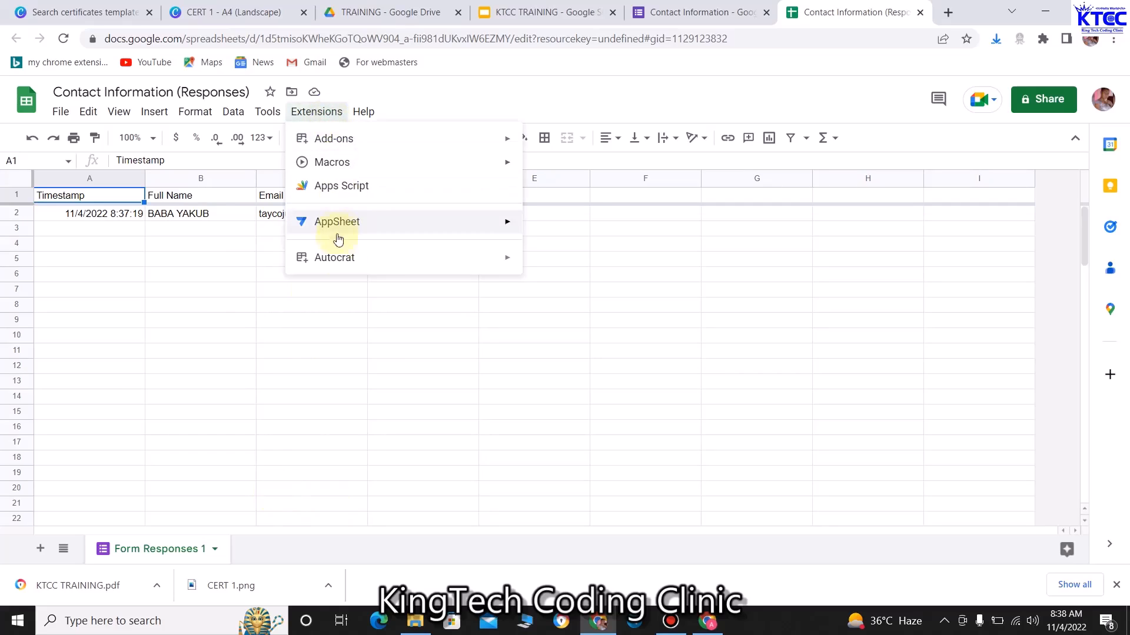
mouse_move(335, 259)
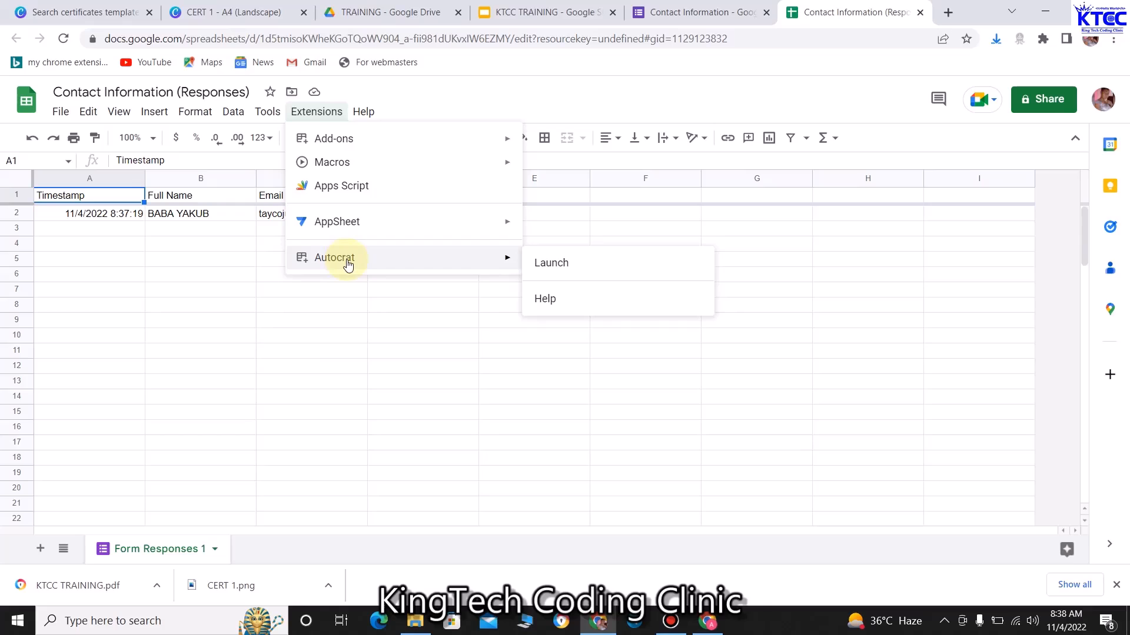
left_click(546, 264)
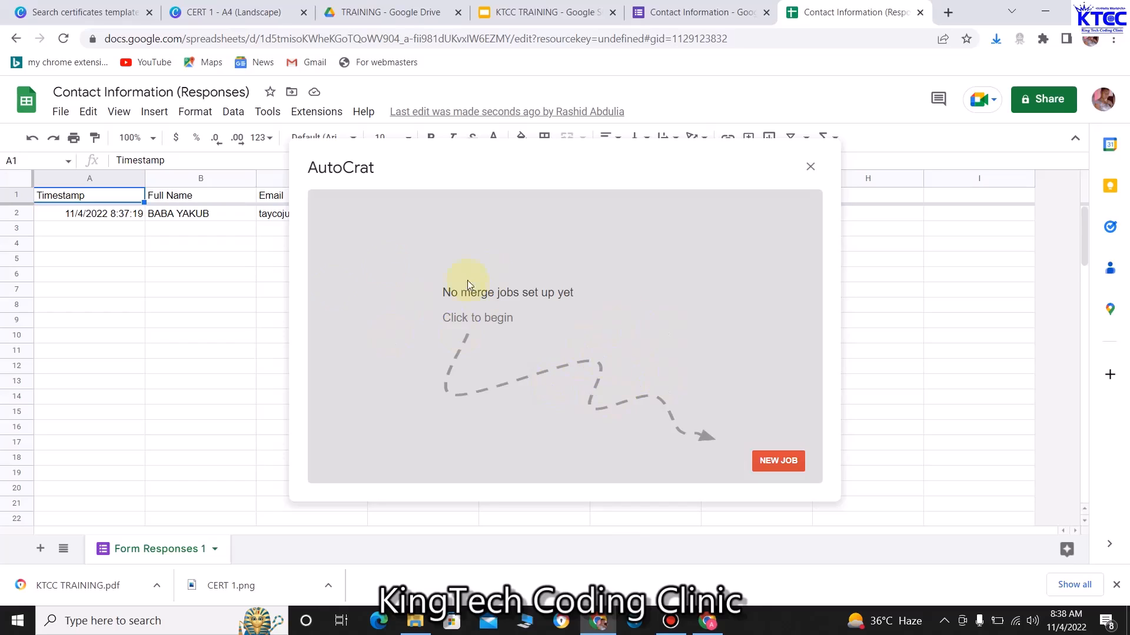
Start a new AutoCrat job named 'KTCC_PROGRAM' and continue to template selection
left_click(792, 460)
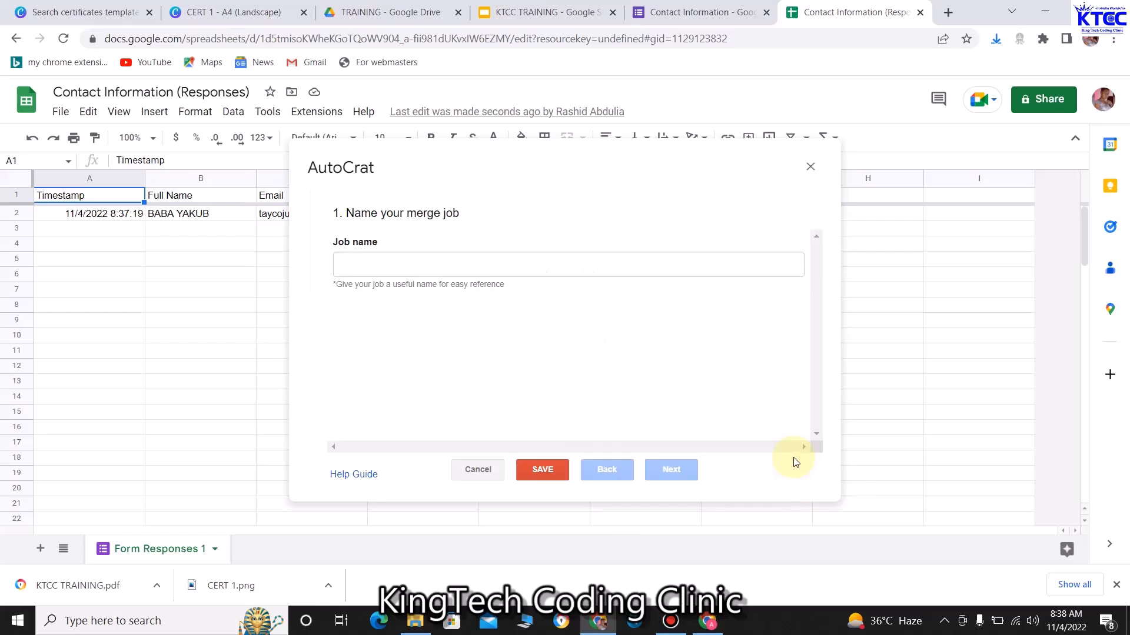
left_click(386, 259)
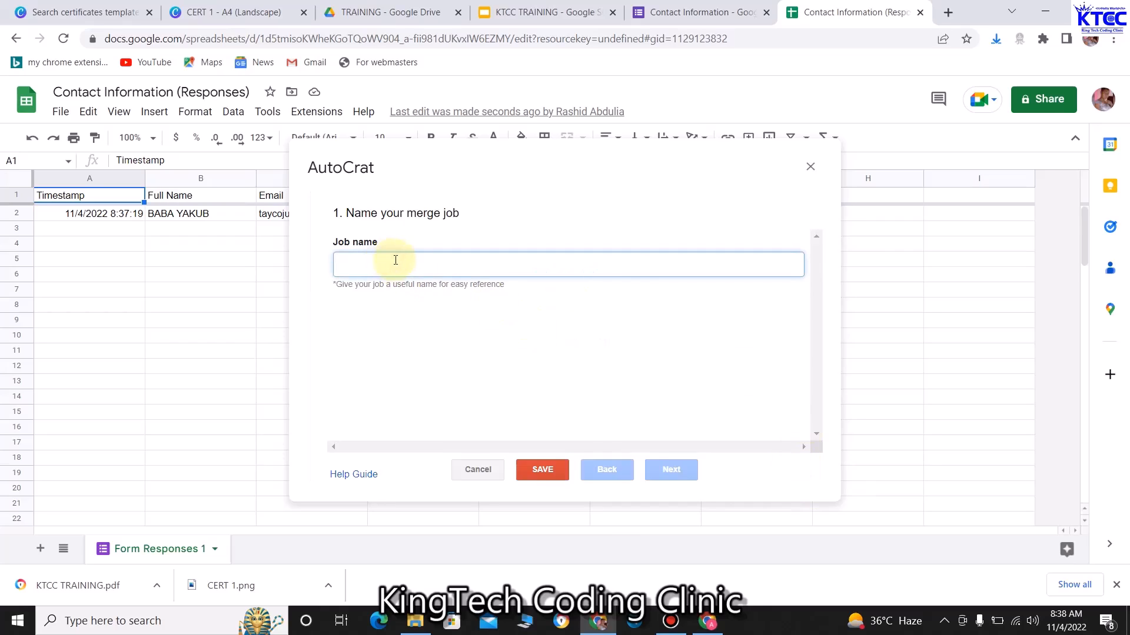
type("KTCC PROGRAM")
left_click(373, 263)
key("BackSpace")
type("_")
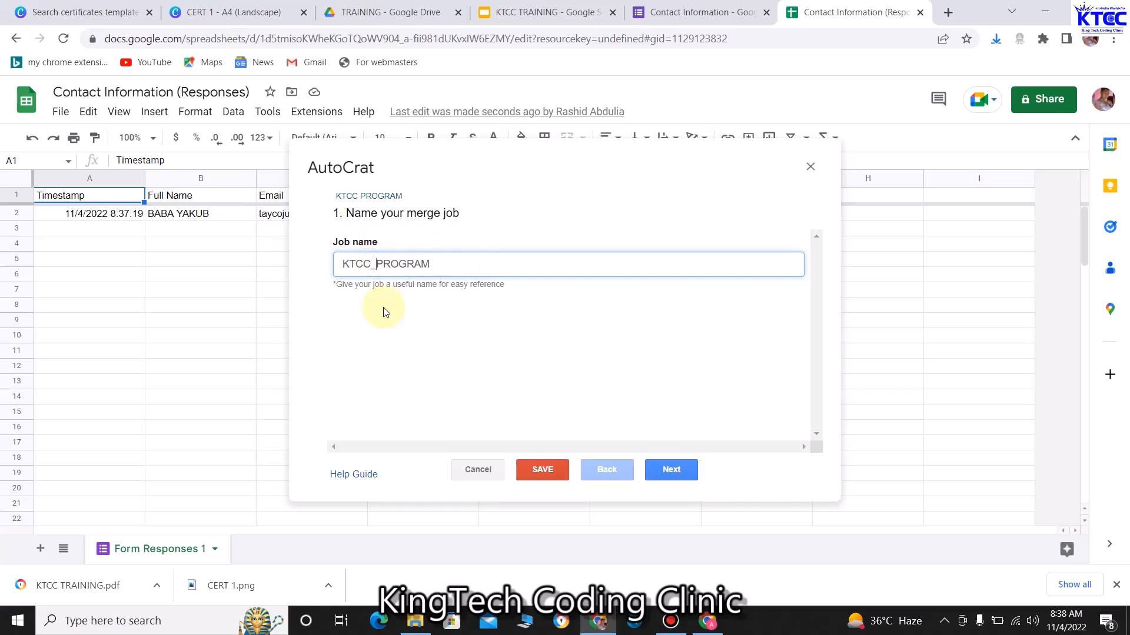
left_click(684, 472)
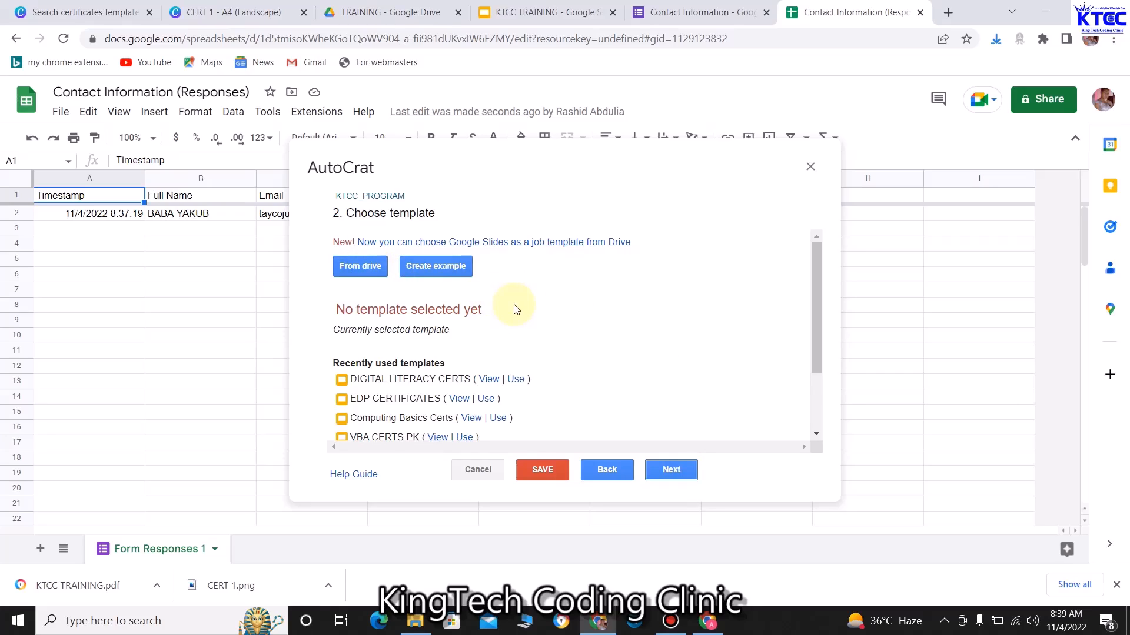
Choose the KTCC TRAINING slides from Drive as the job's template and proceed to mapping
left_click(350, 266)
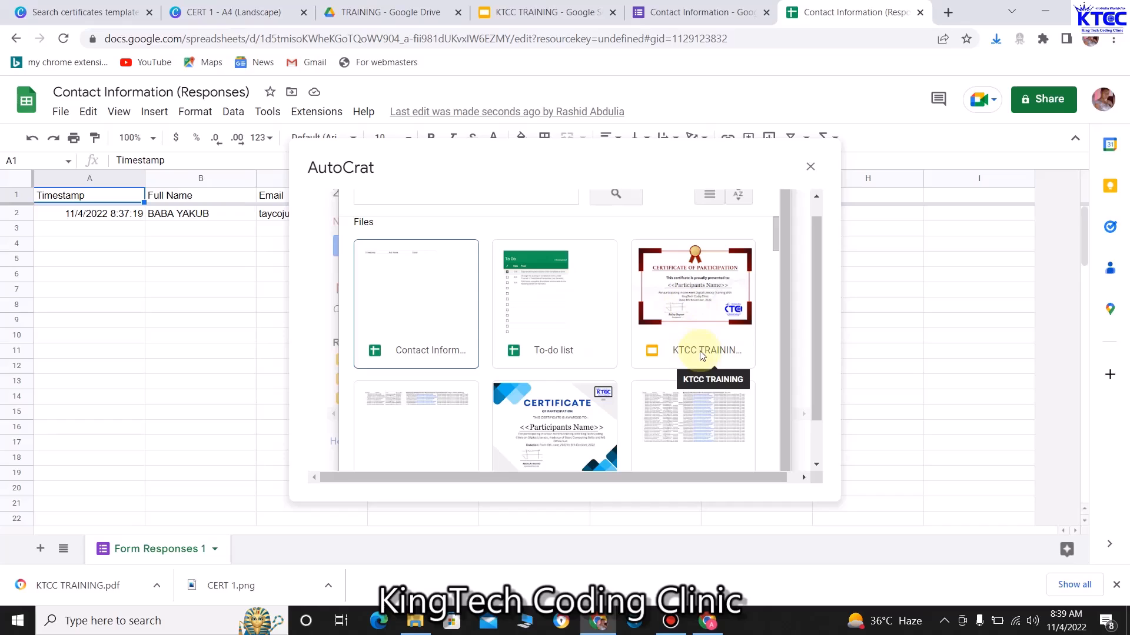
double_click(683, 281)
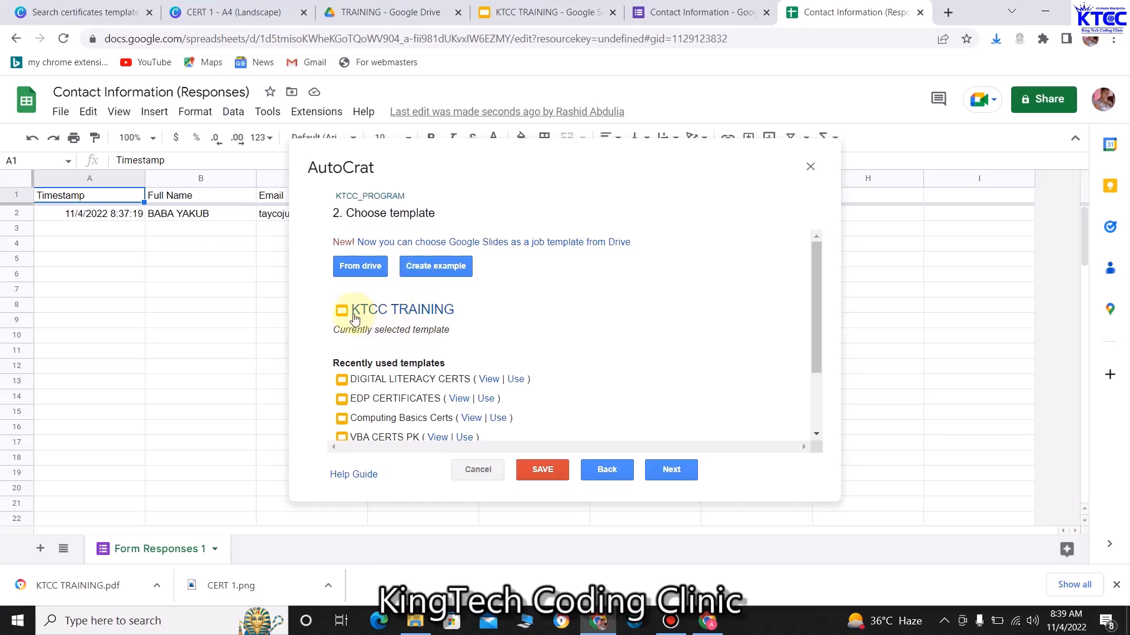
scroll(456, 320, "down", 3)
scroll(442, 314, "up", 3)
left_click(671, 470)
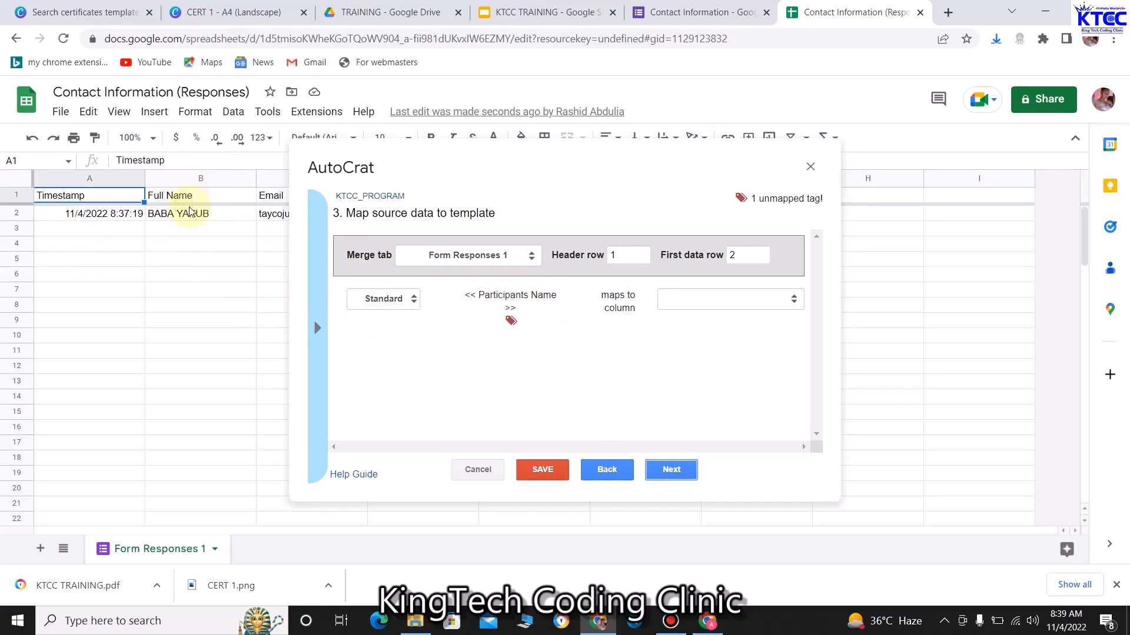
Map the Participants Name tag to the Full Name column
left_click(792, 298)
left_click(751, 339)
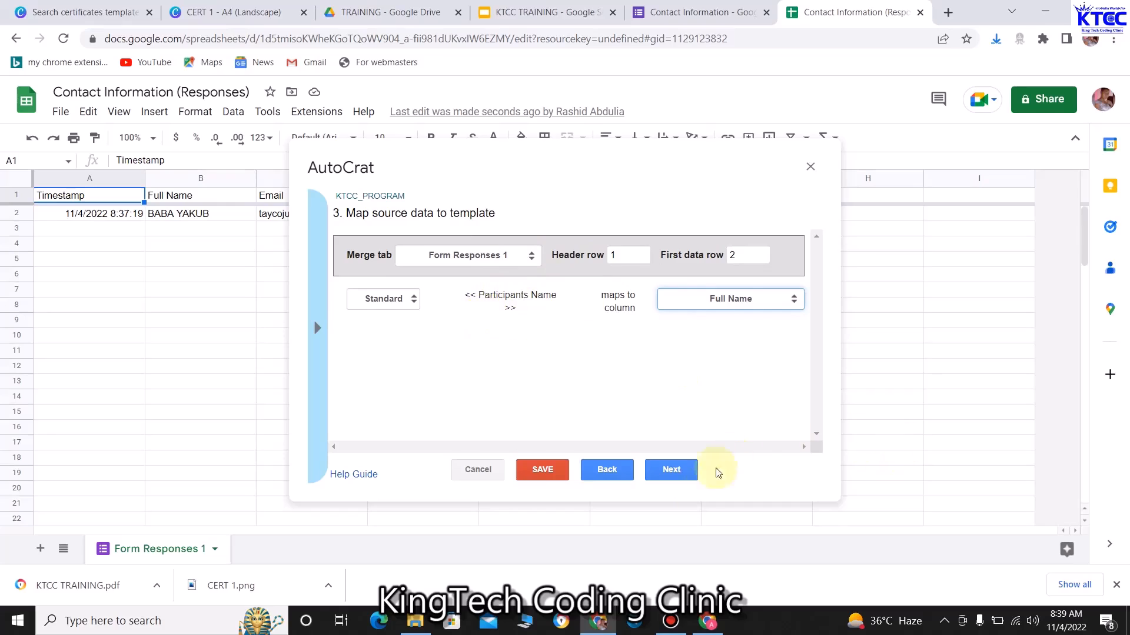
left_click(671, 475)
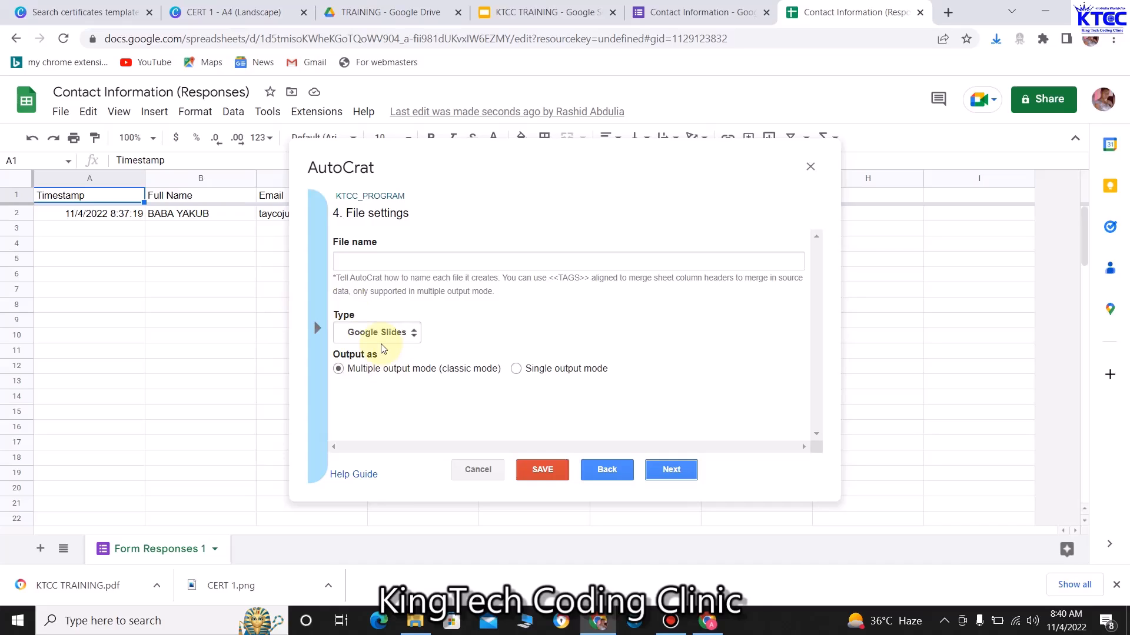
Set the output type to PDF and name the files with the <<Full Name>> tag
left_click(412, 333)
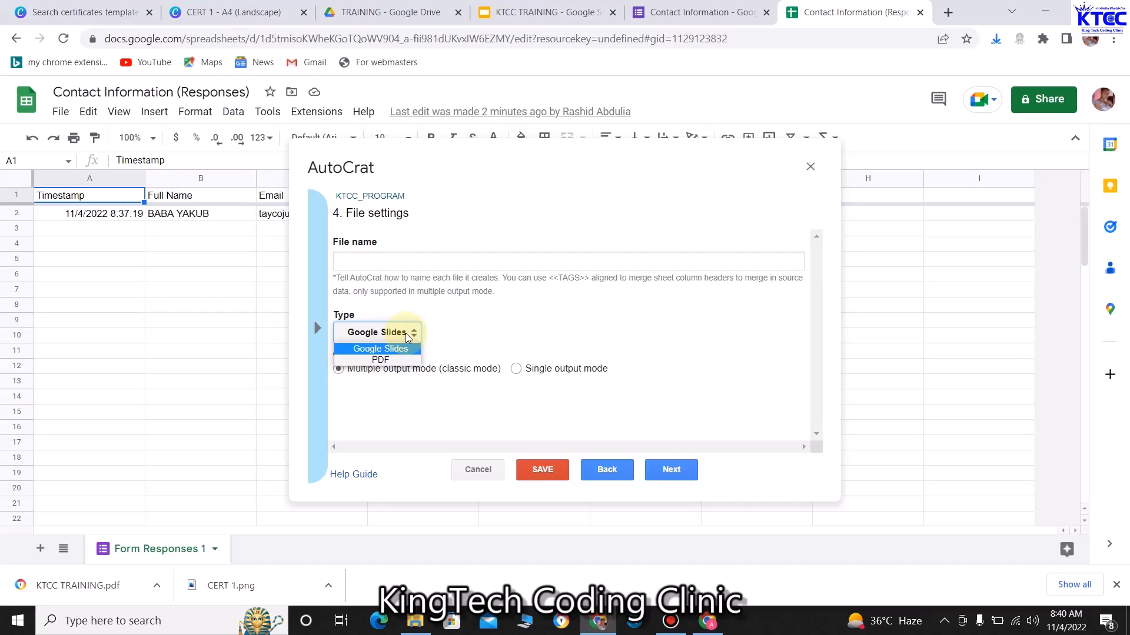
left_click(379, 362)
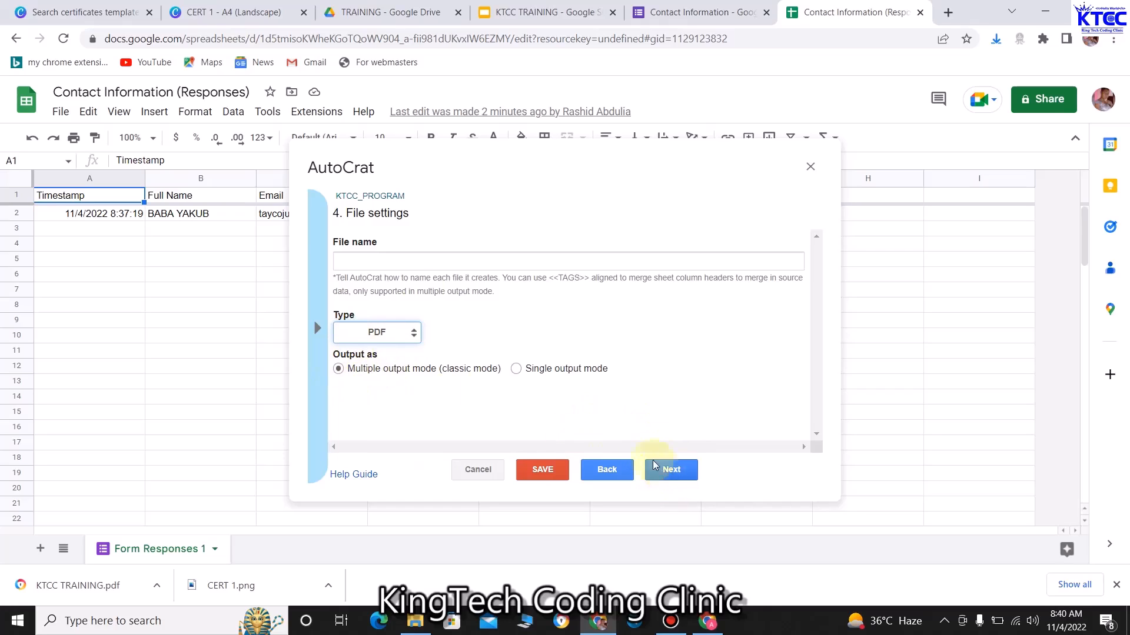
left_click(381, 263)
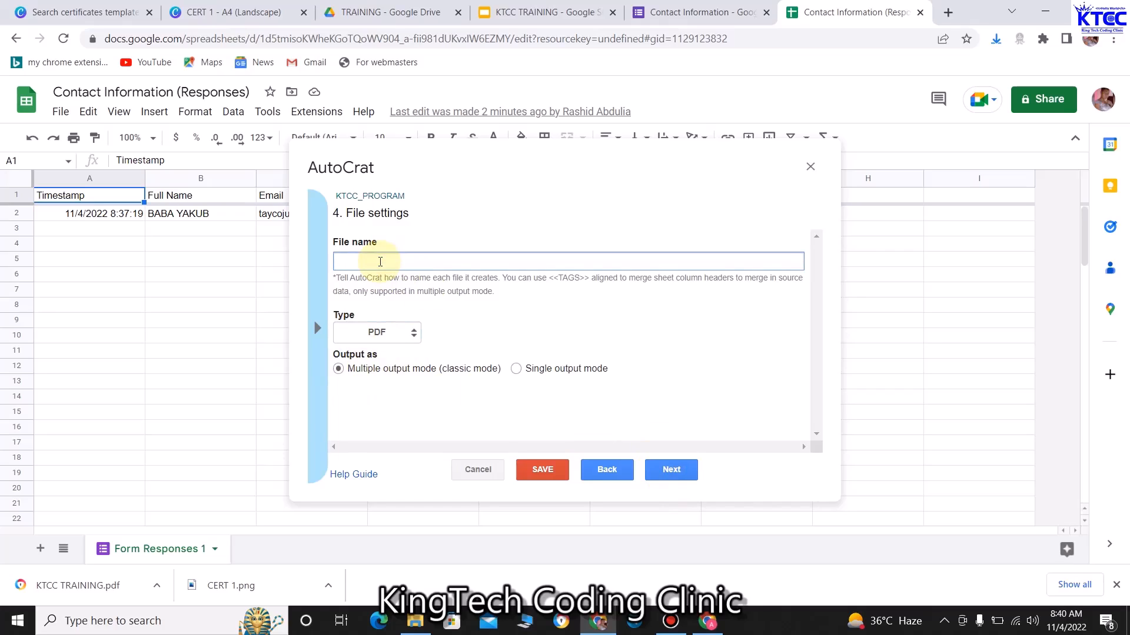
left_click(318, 328)
left_click(373, 332)
key("ctrl+c")
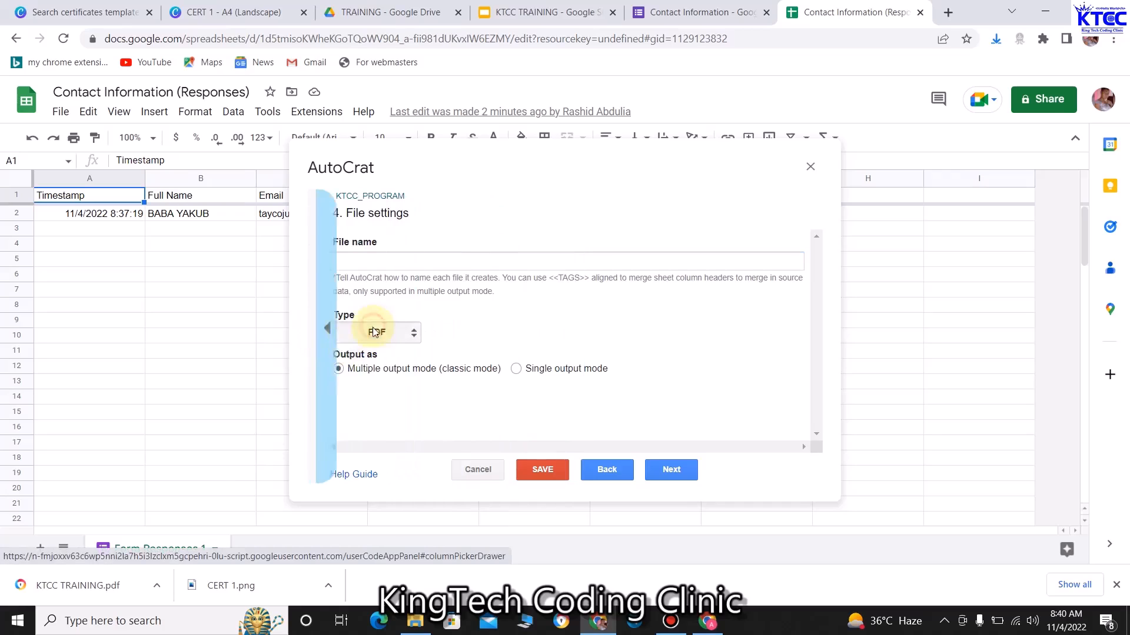
left_click(318, 332)
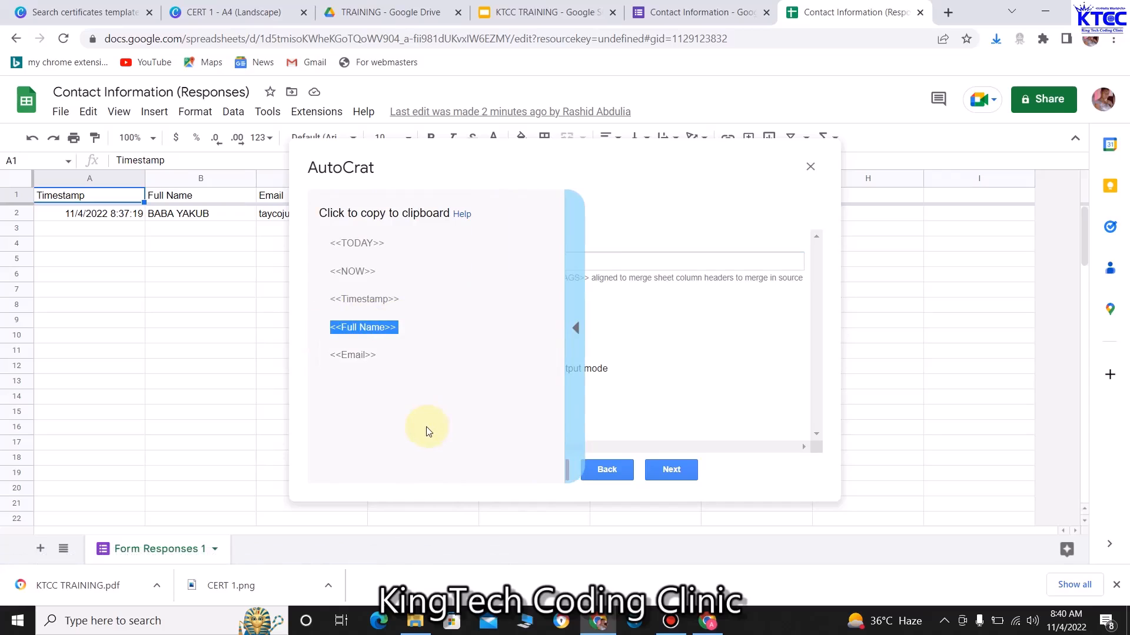
left_click(579, 327)
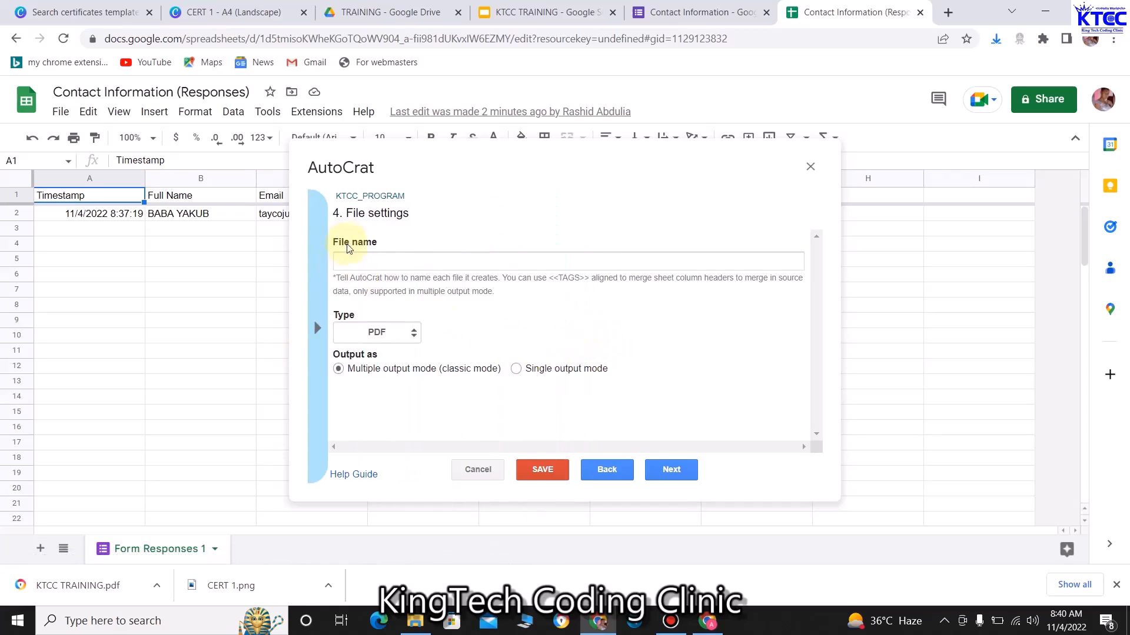
left_click(353, 259)
key("ctrl+v")
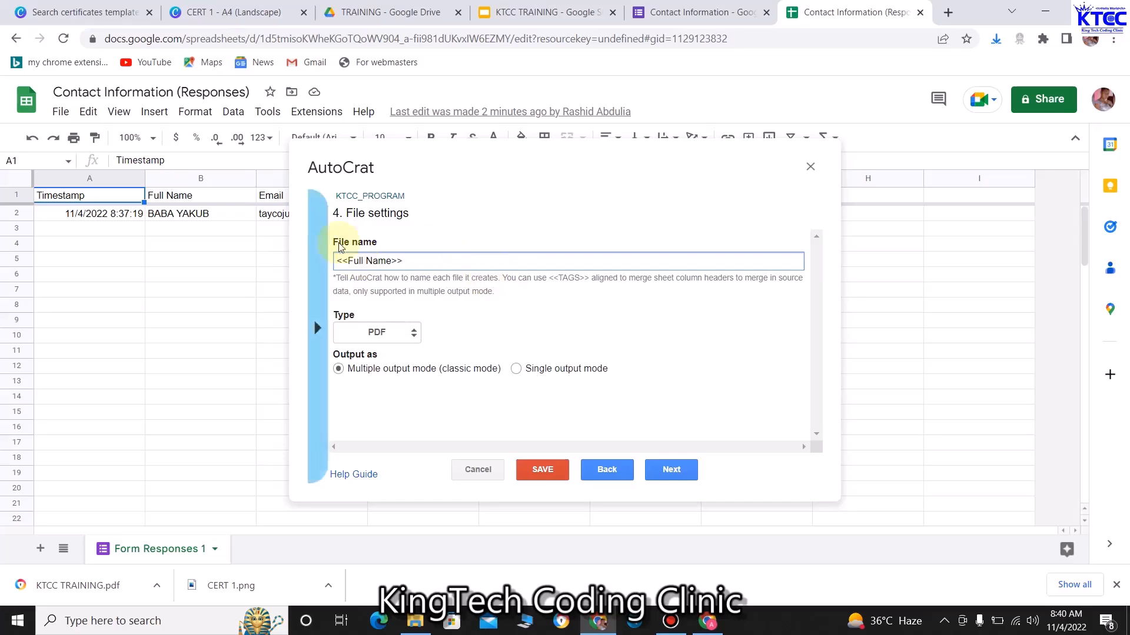
left_click(679, 474)
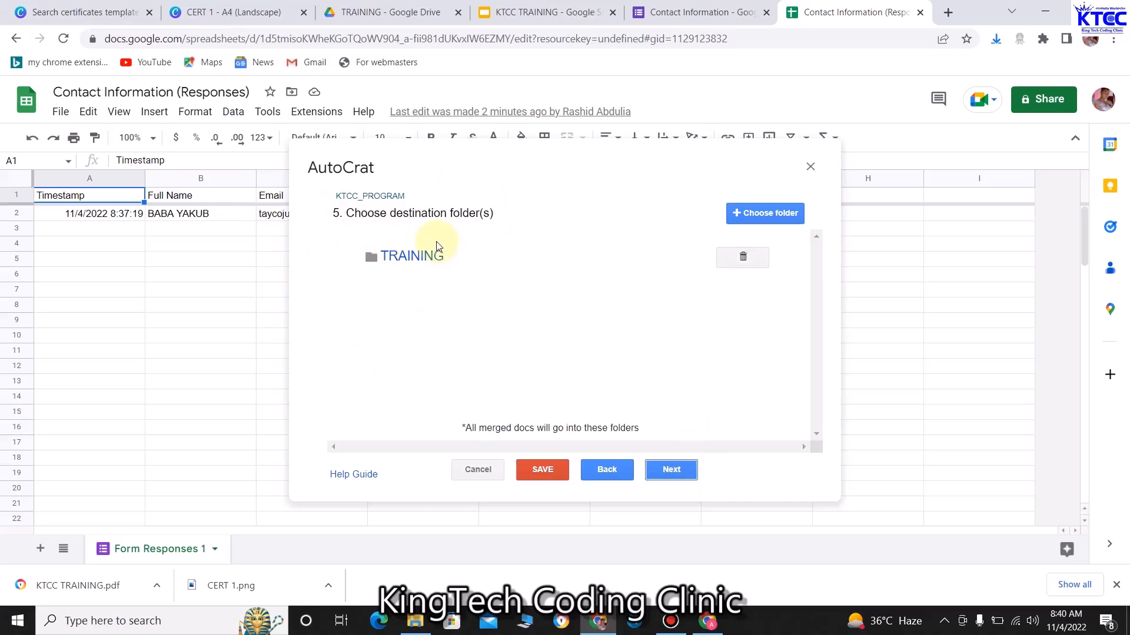
Add TRAINING as the destination folder and skip ahead to step 8, Share docs & send emails
left_click(761, 214)
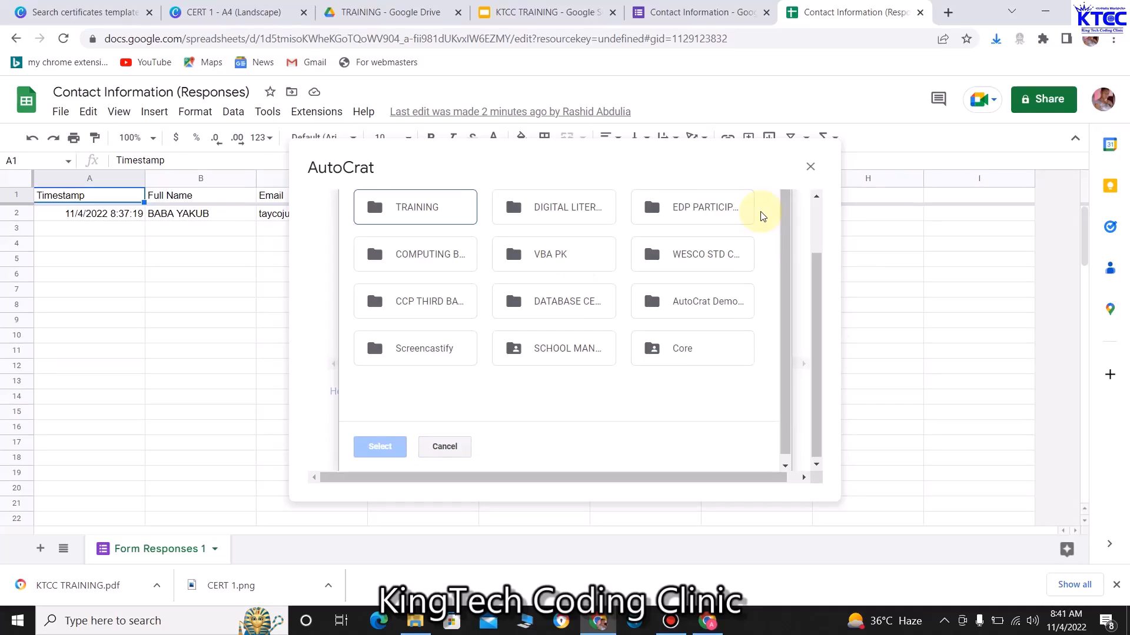
left_click(418, 206)
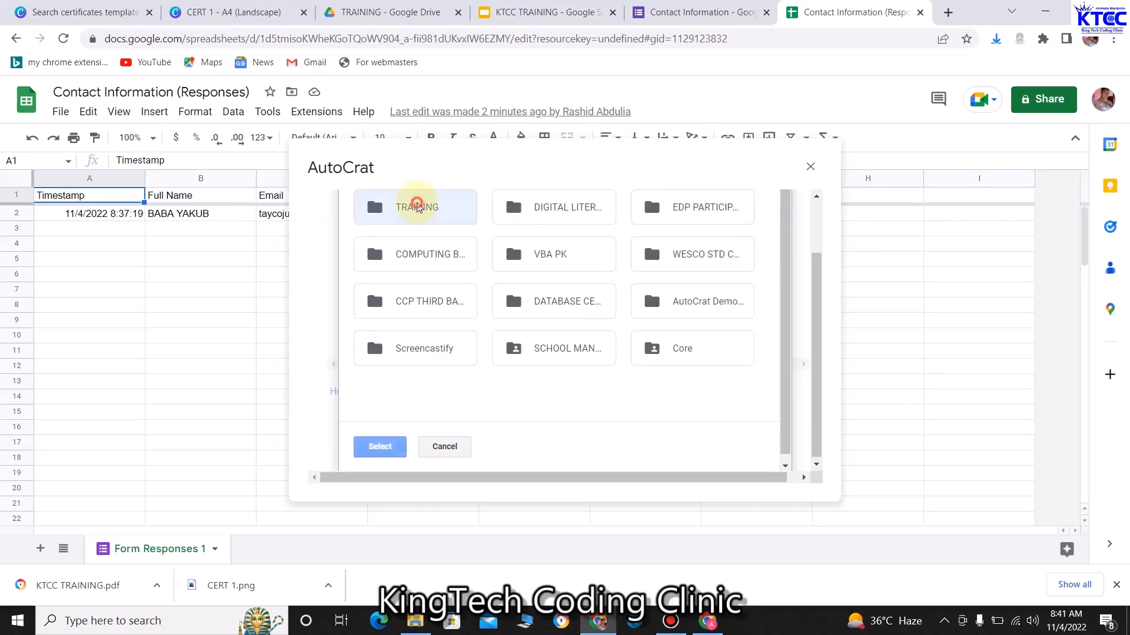
left_click(383, 446)
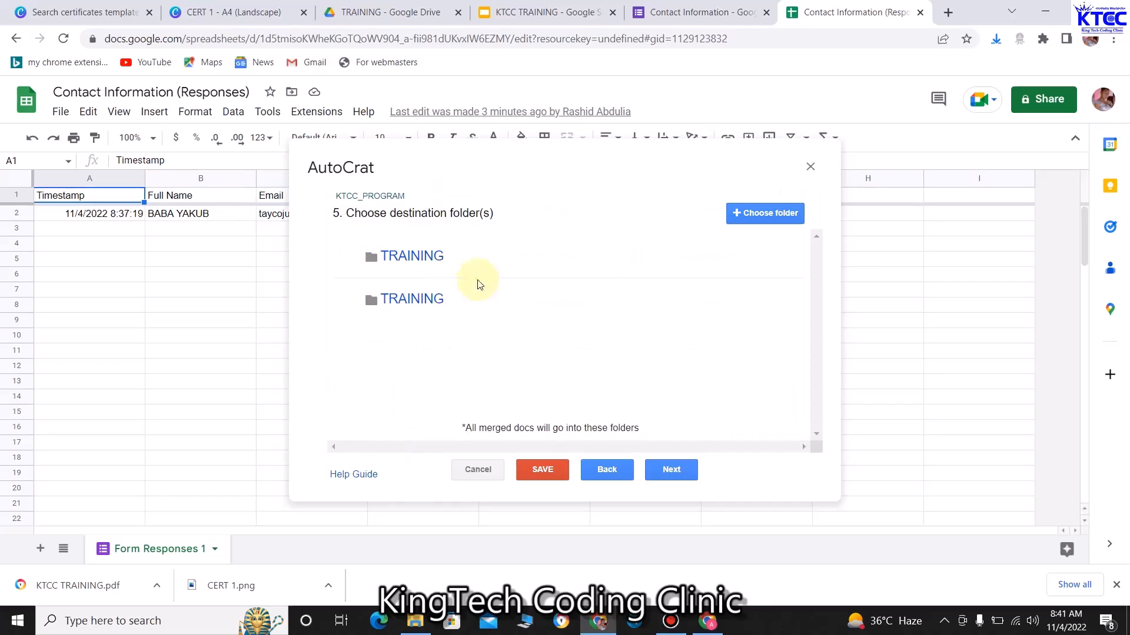
left_click(665, 471)
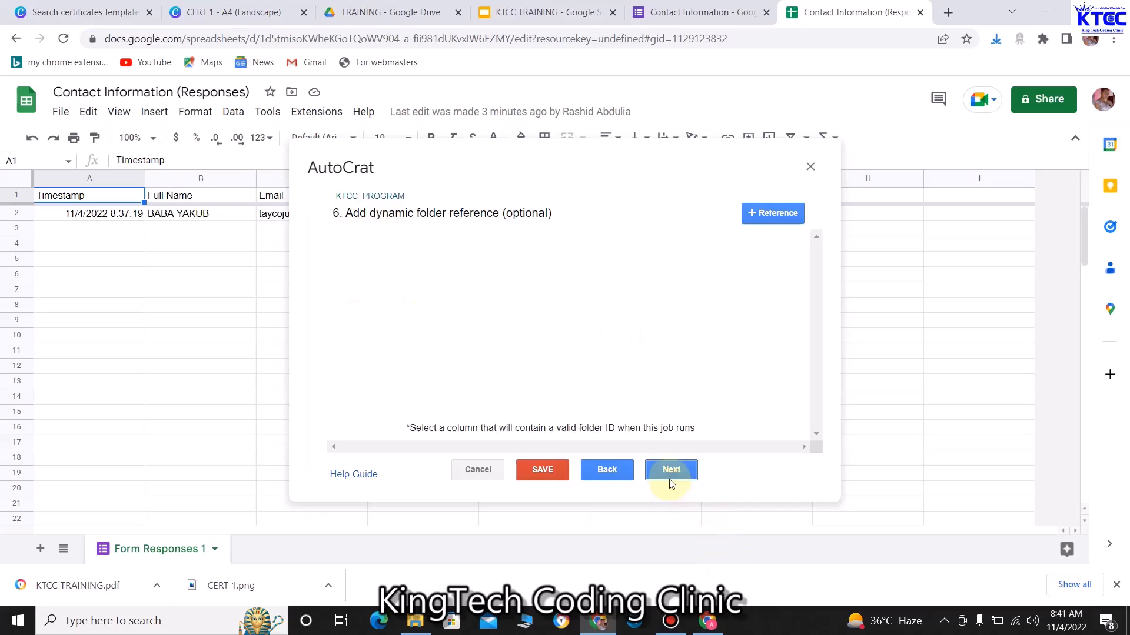
left_click(669, 474)
left_click(676, 474)
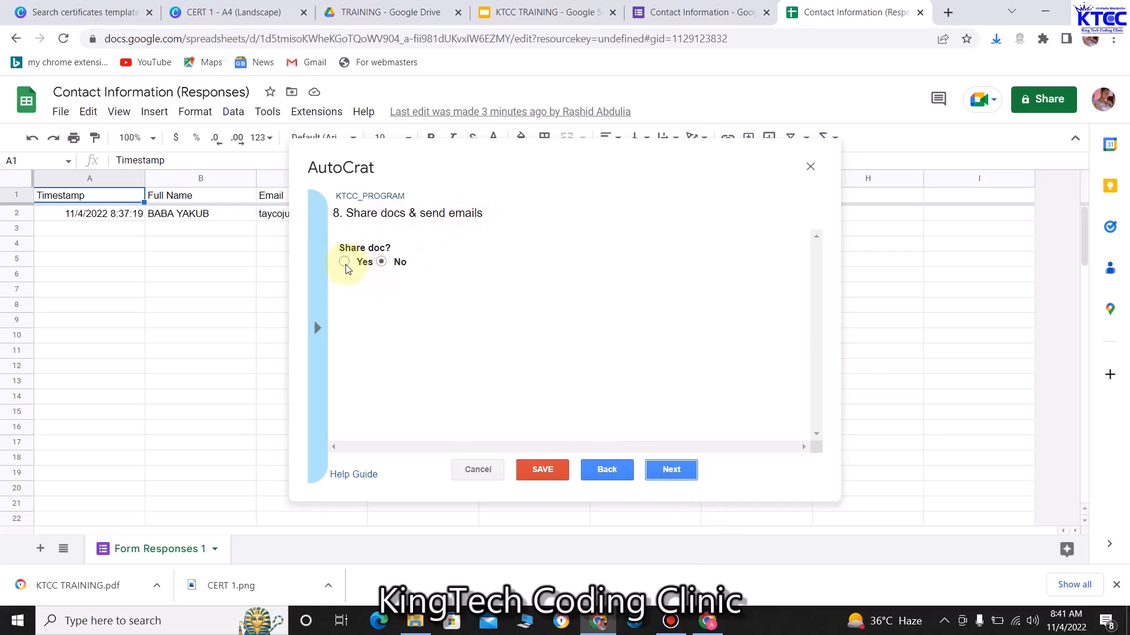
left_click(344, 263)
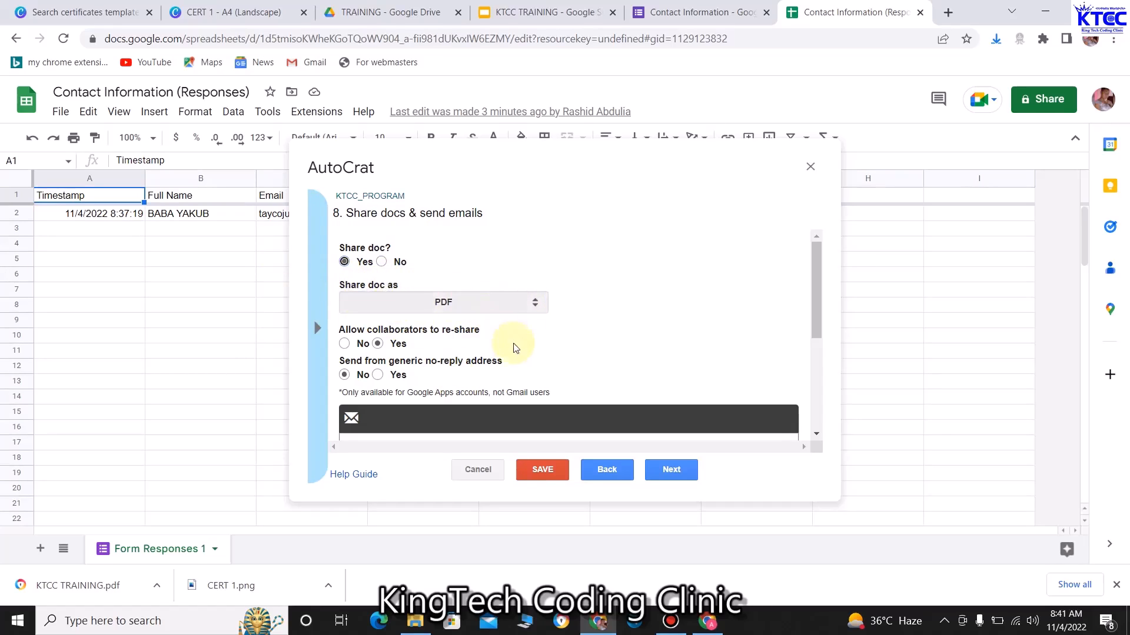
scroll(508, 326, "down", 2)
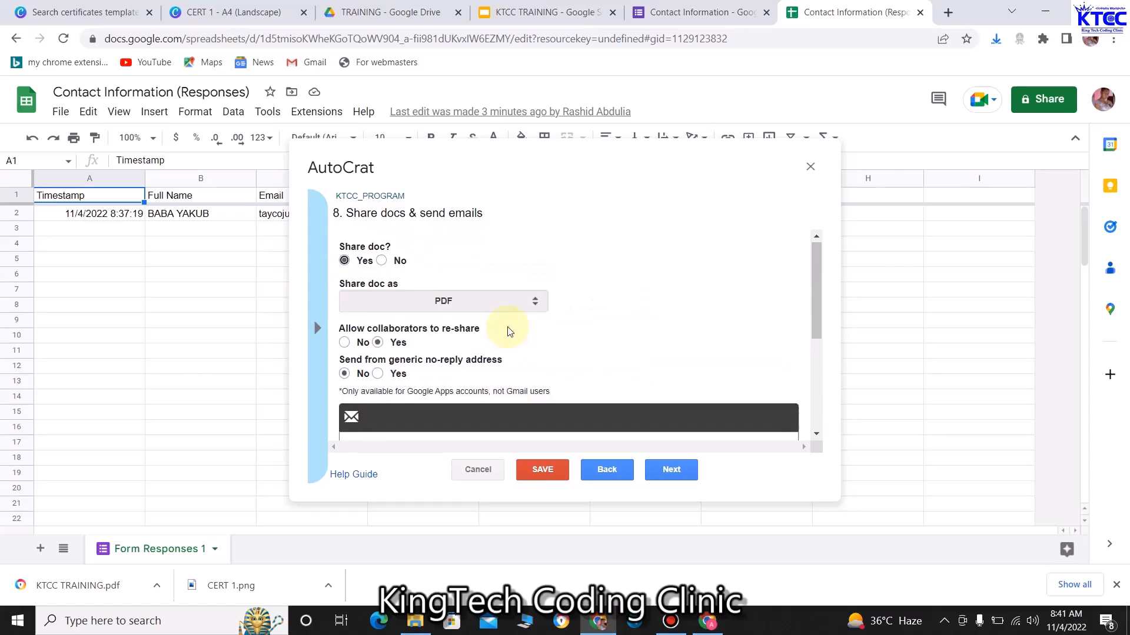
scroll(507, 327, "down", 2)
scroll(504, 328, "up", 1)
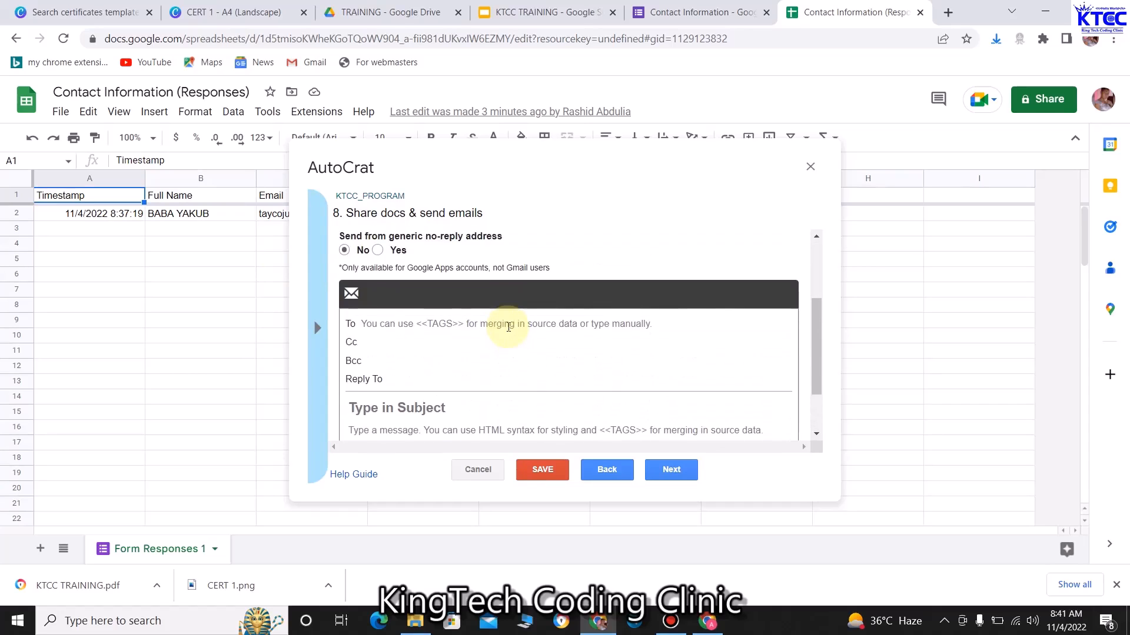
left_click(416, 325)
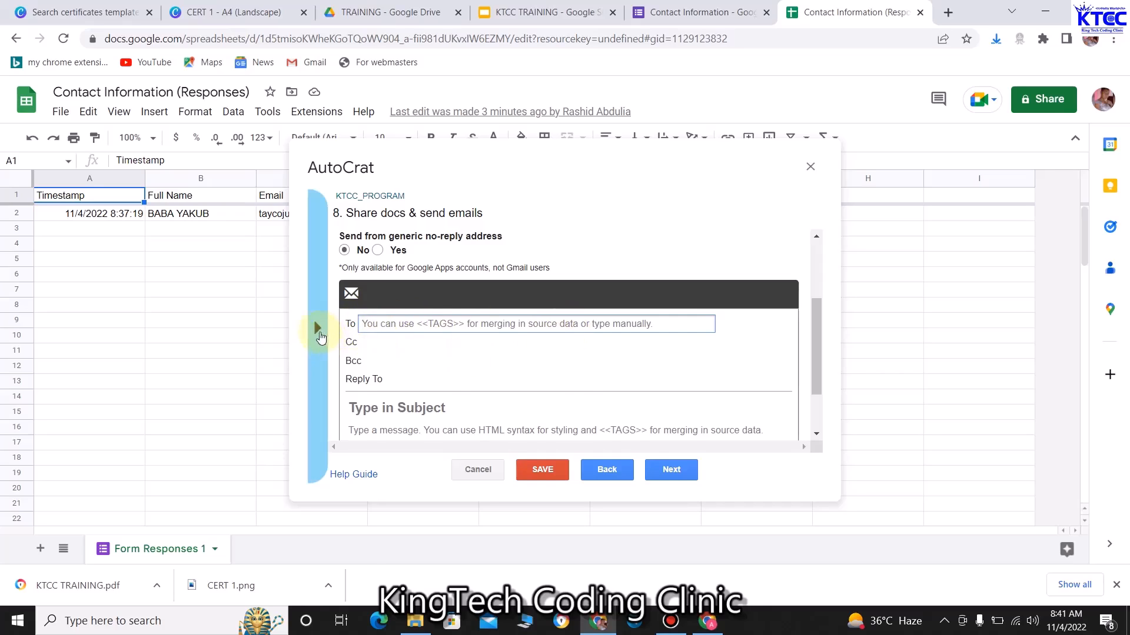
Address the email To the <<Email>> merge tag
left_click(317, 328)
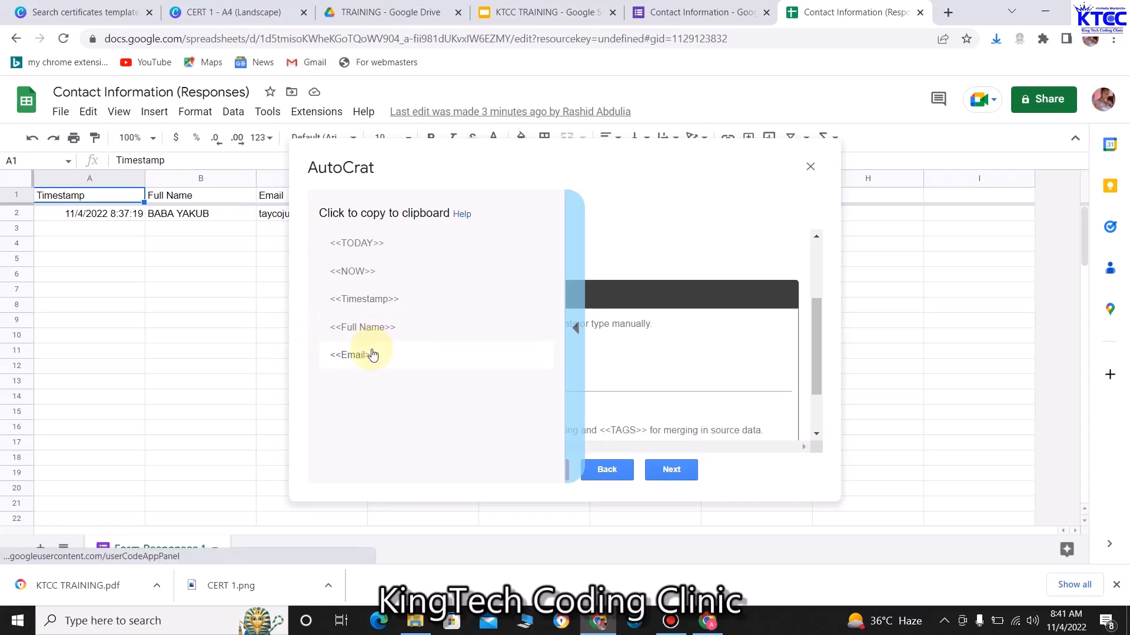
left_click(369, 355)
left_click(324, 334)
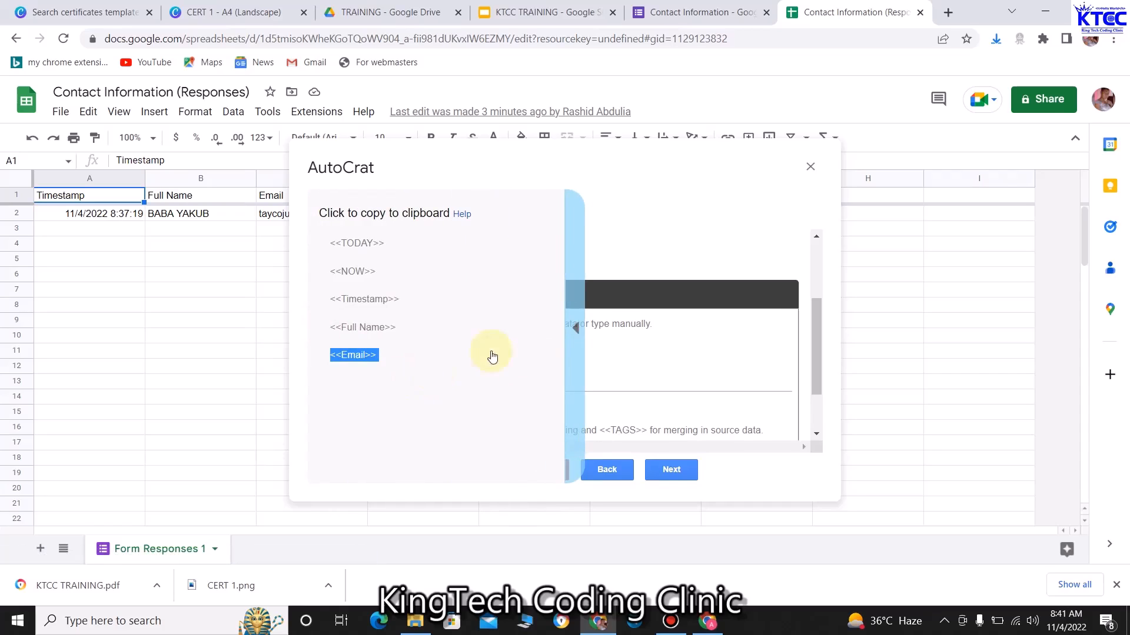
left_click(575, 327)
left_click(433, 326)
type("<<Email>>")
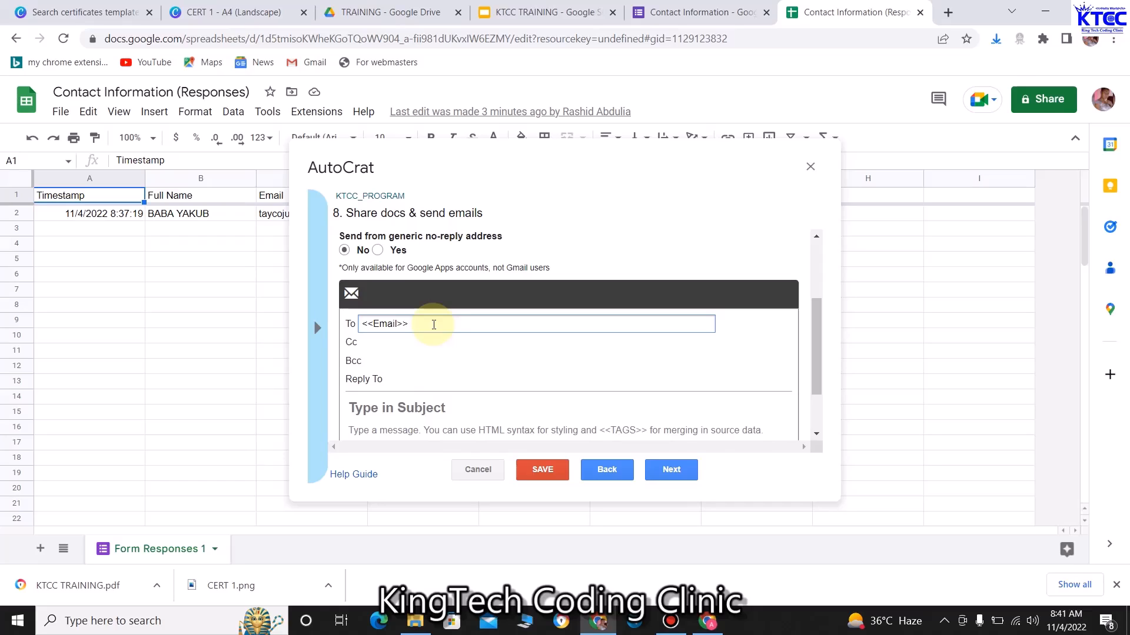
Enter the subject 'Your Certificate on Digital Literacy' and minimize the browser
scroll(429, 406, "down", 2)
left_click(434, 337)
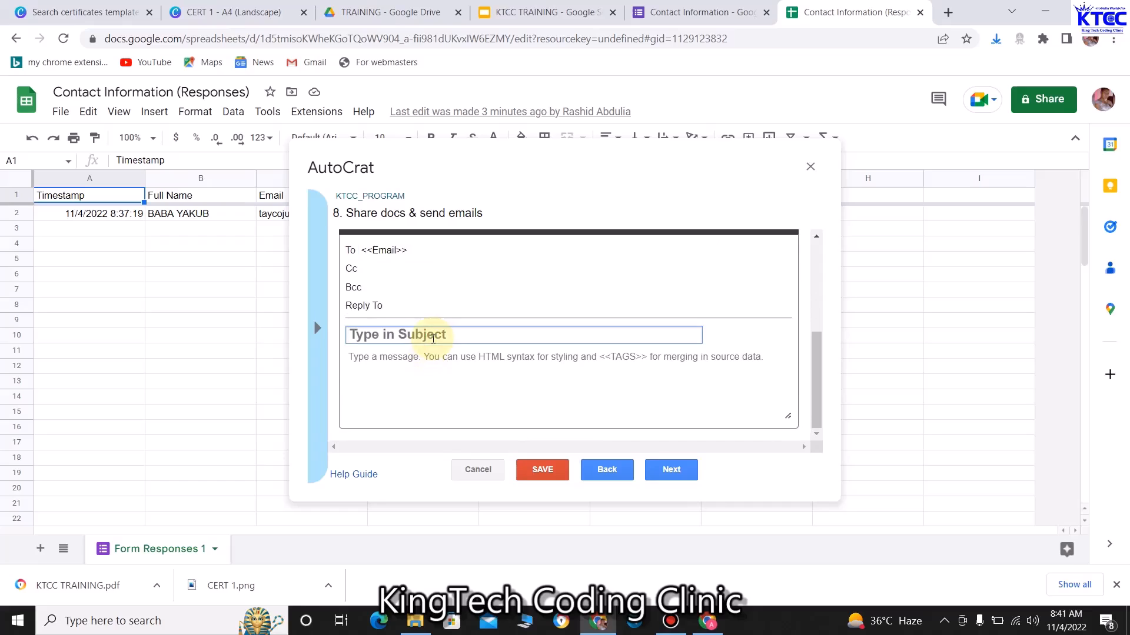
type("Your Certificate ")
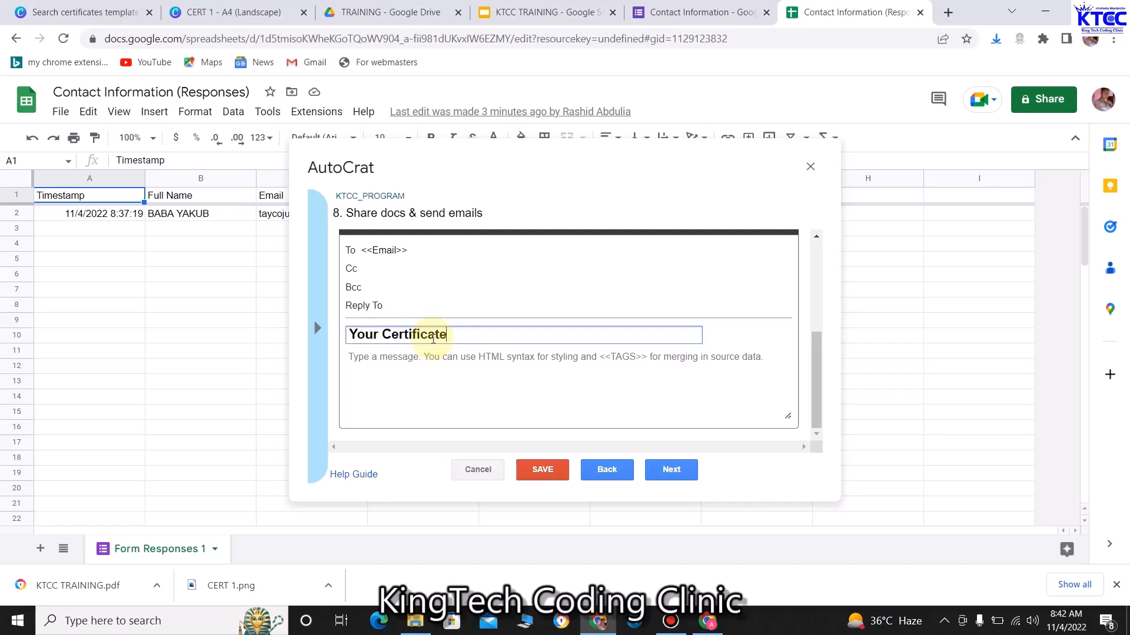
type("on Digital Literacy")
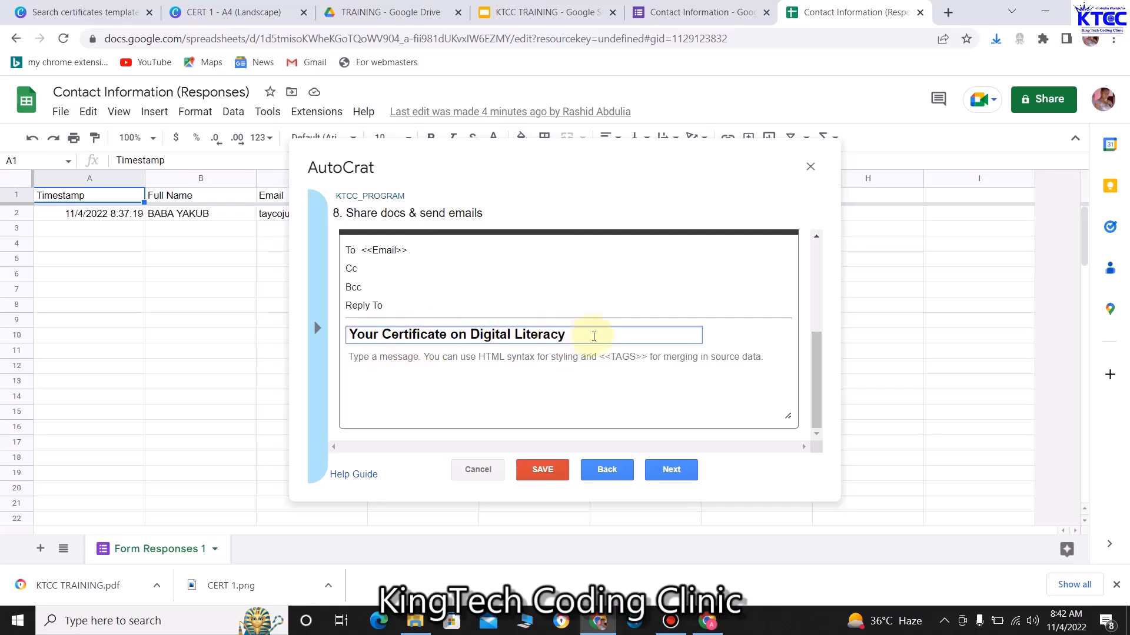
left_click(448, 385)
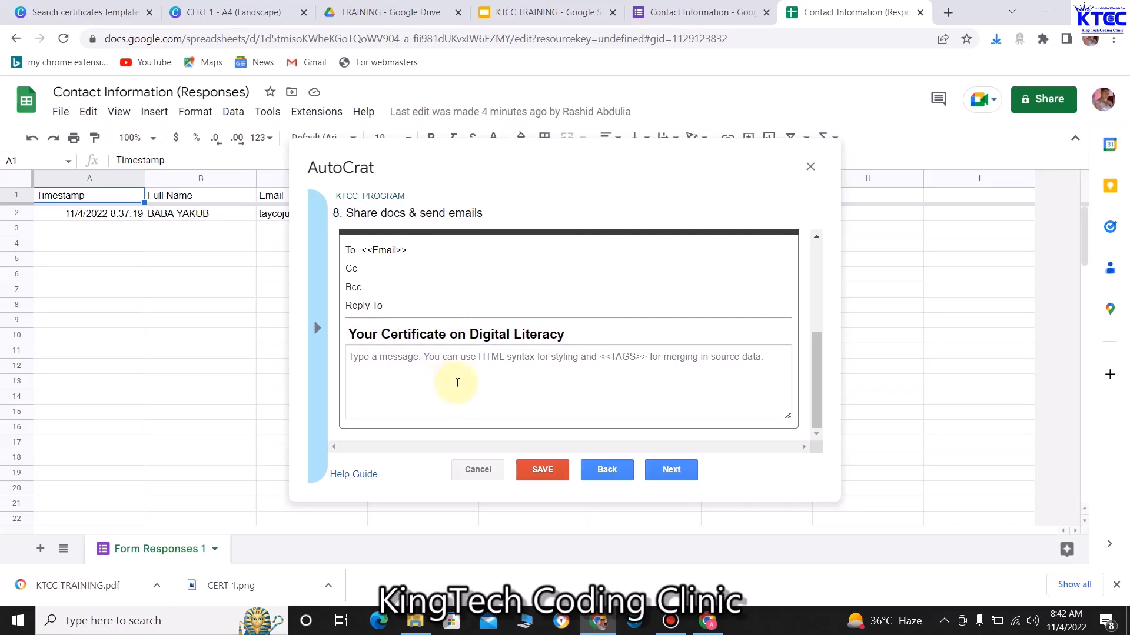
left_click(1045, 12)
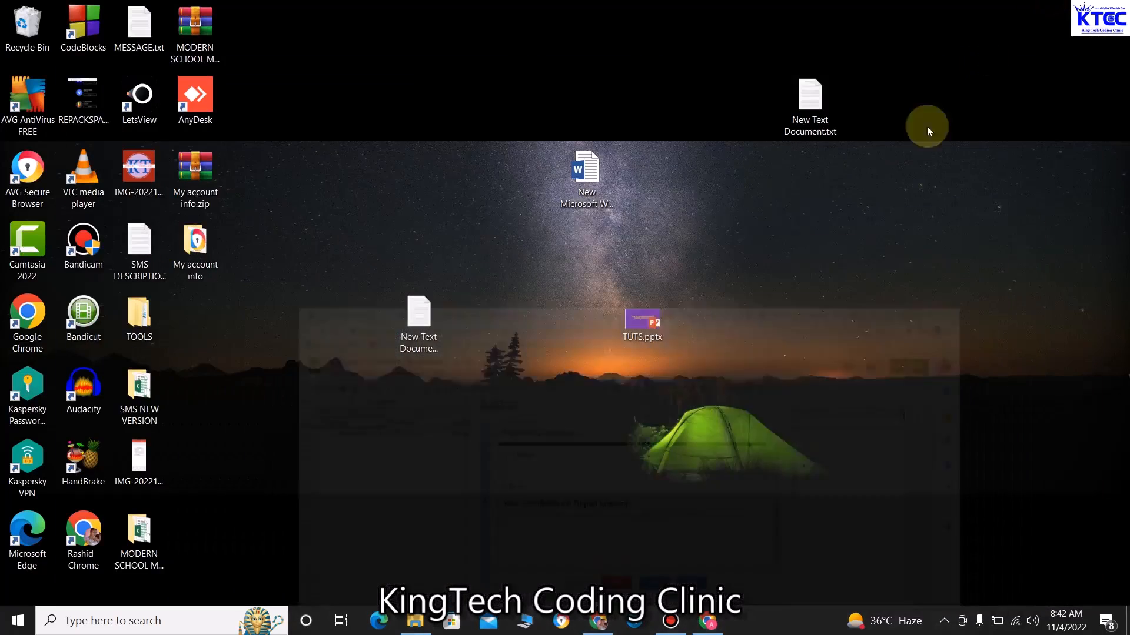
Copy the congratulations message from New Text Document.txt and return to the AutoCrat dialog
double_click(809, 92)
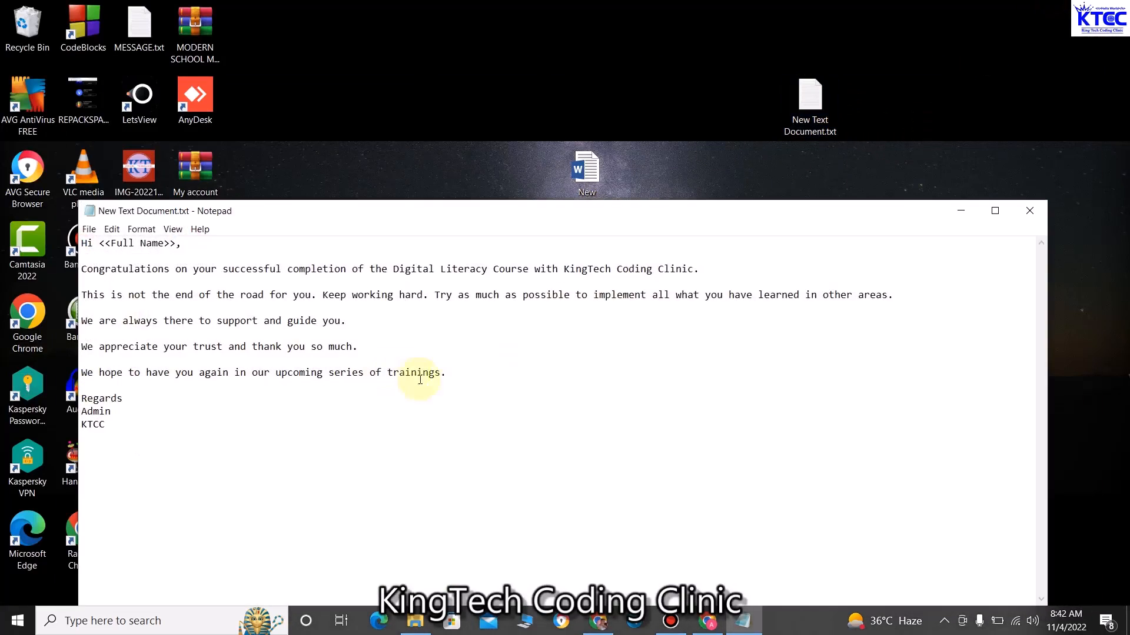
left_click_drag(256, 480, 65, 232)
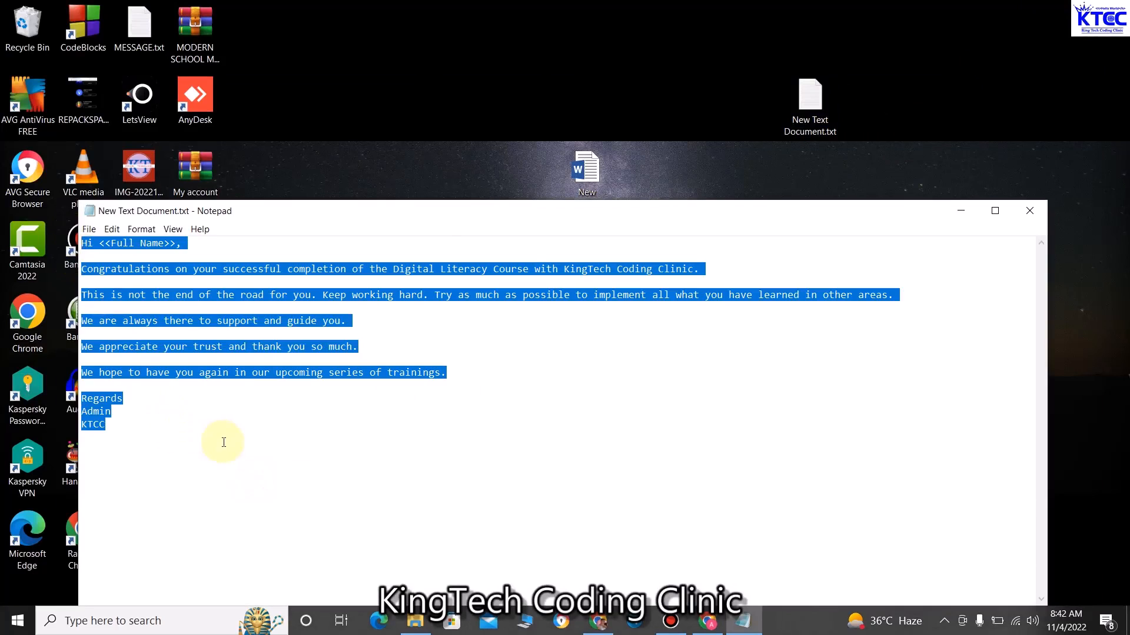
left_click(338, 448)
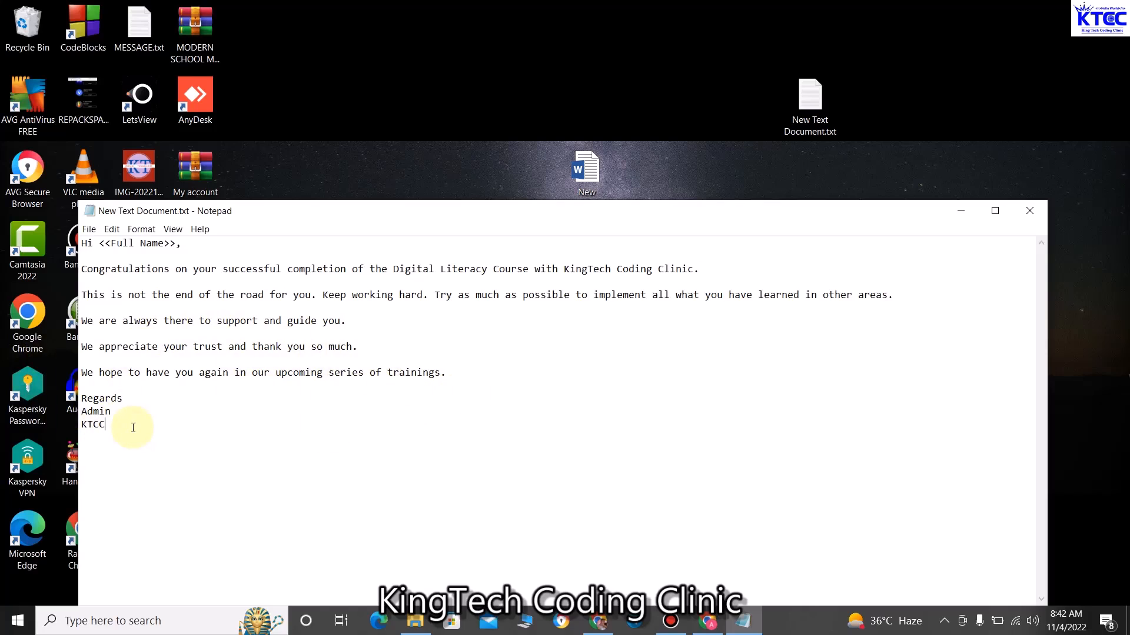
key("ctrl+a")
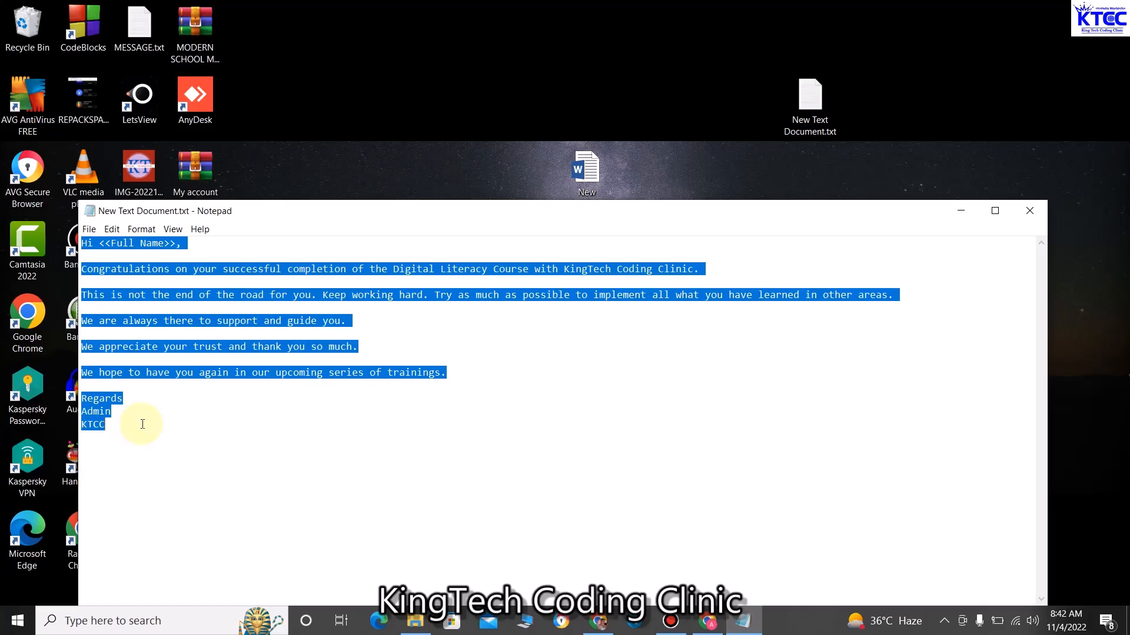
left_click(708, 621)
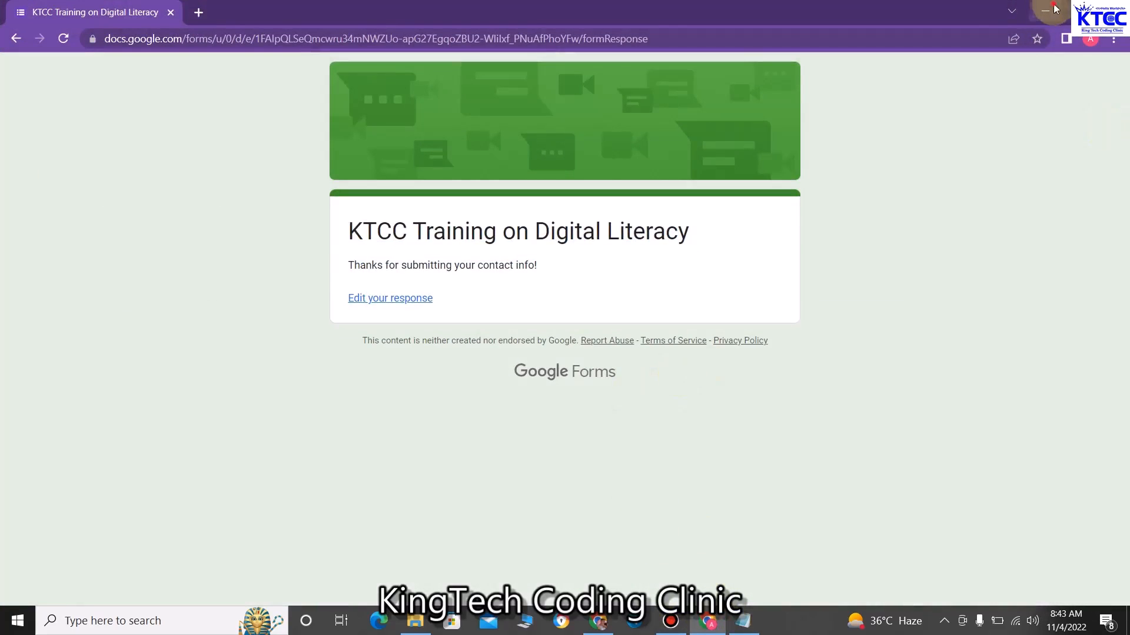
left_click(1045, 11)
left_click(601, 622)
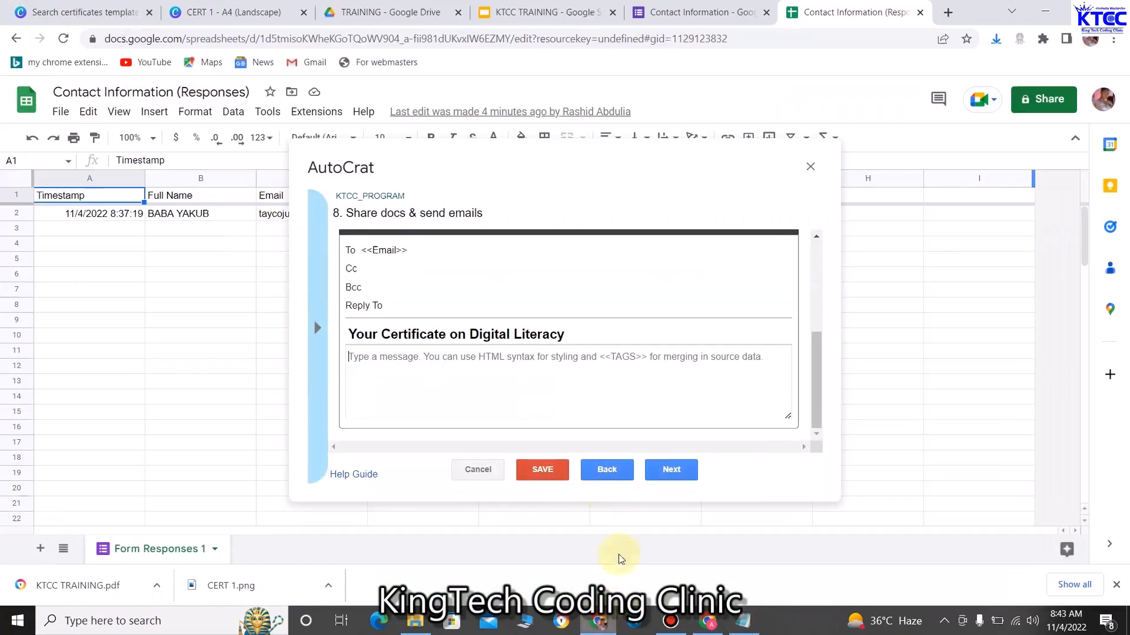
Paste the congratulations message into the email body and advance to step 9, job triggers
left_click(475, 384)
key("ctrl+v")
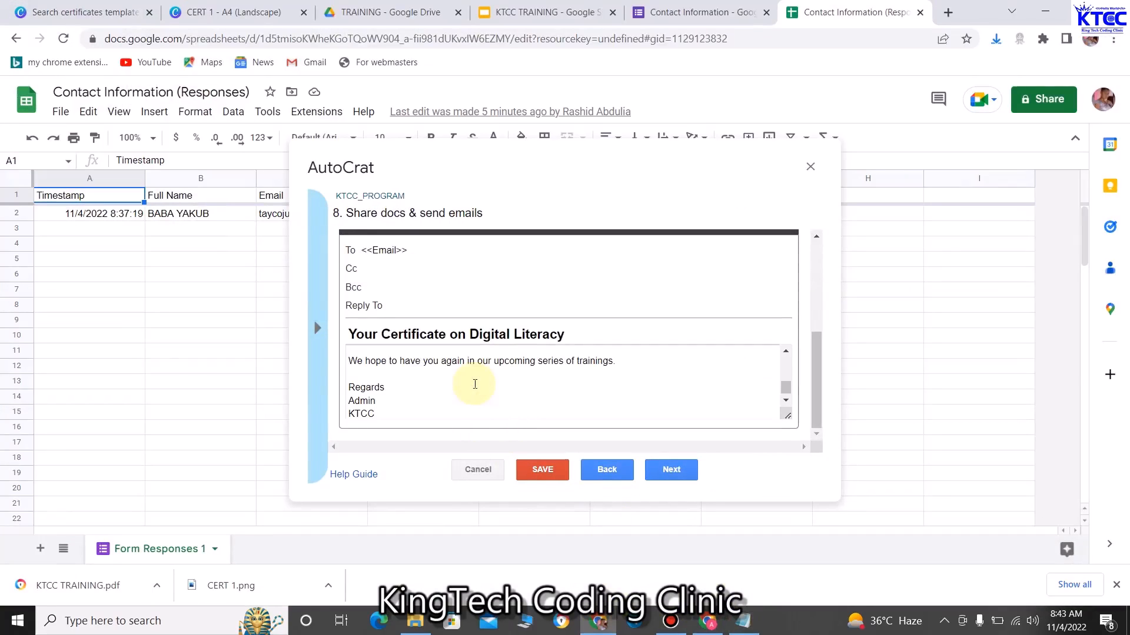
scroll(404, 383, "up", 10)
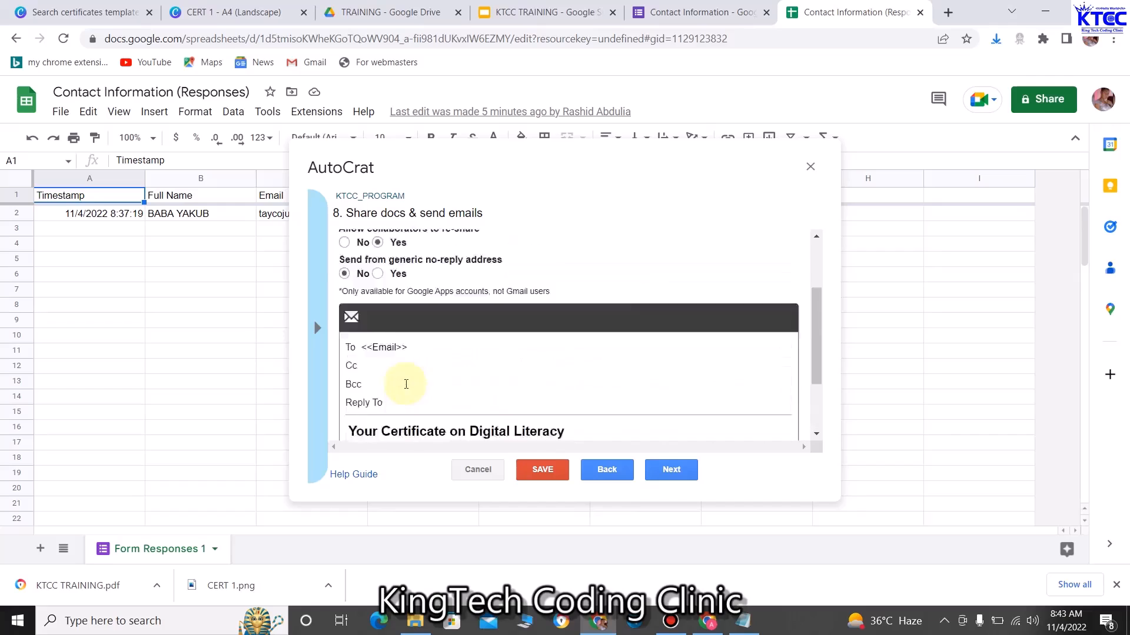
scroll(407, 391, "down", 4)
scroll(409, 385, "down", 1)
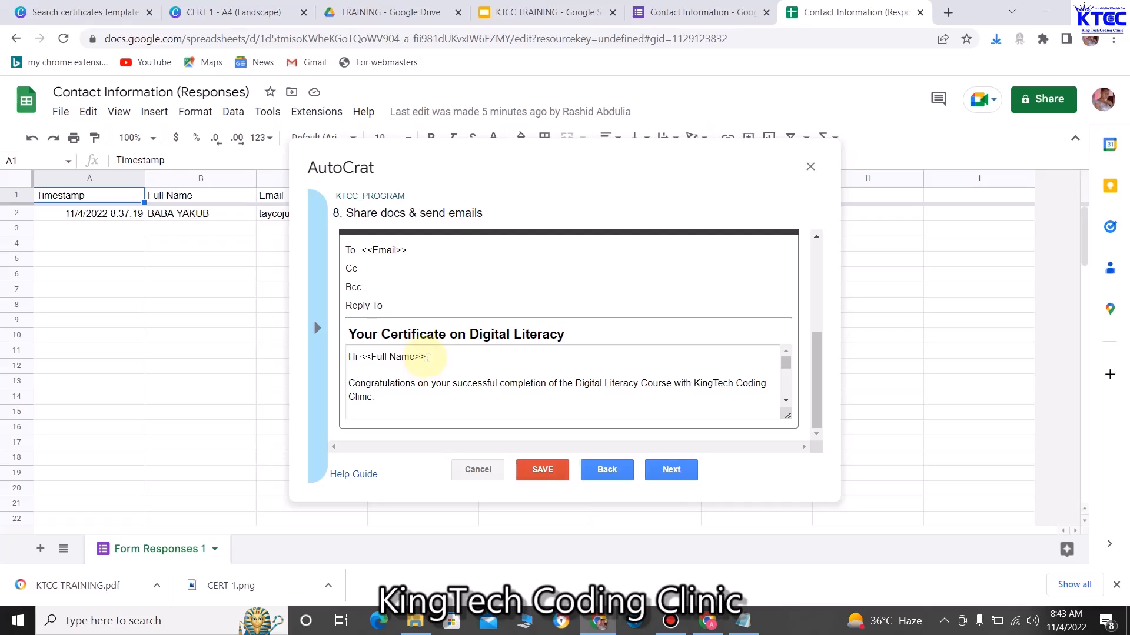
scroll(427, 368, "down", 5)
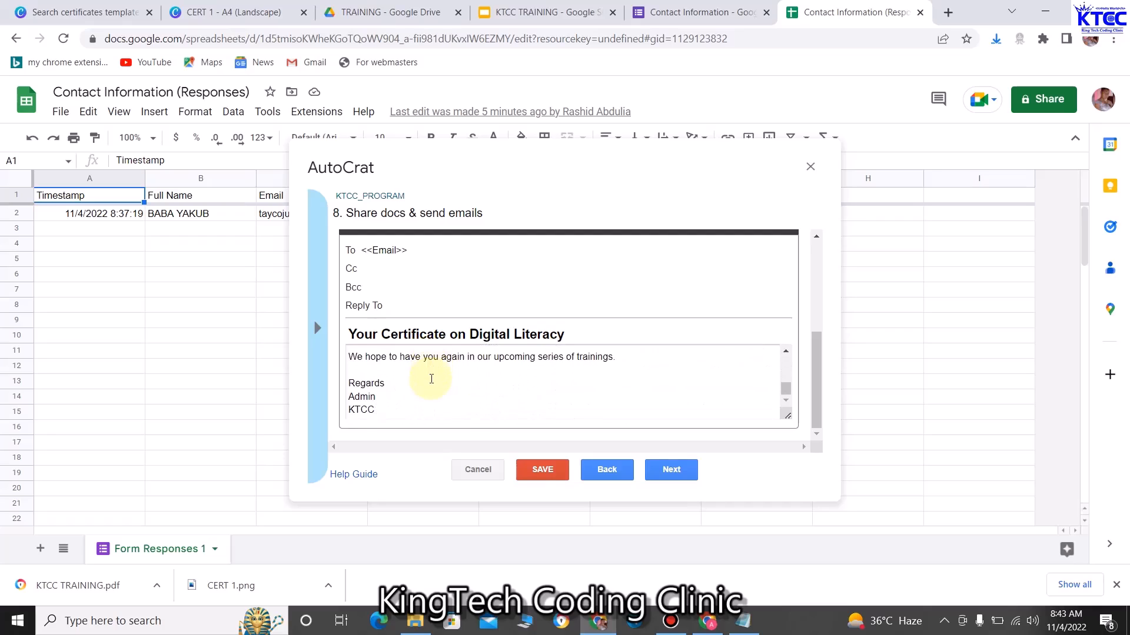
scroll(429, 295, "up", 3)
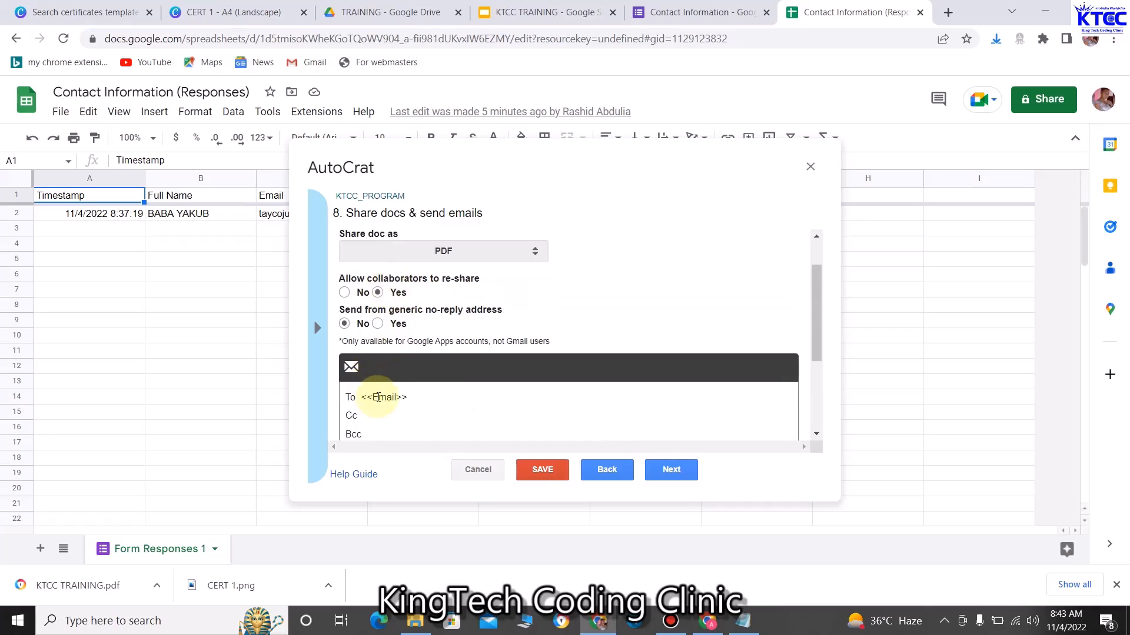
scroll(383, 383, "down", 4)
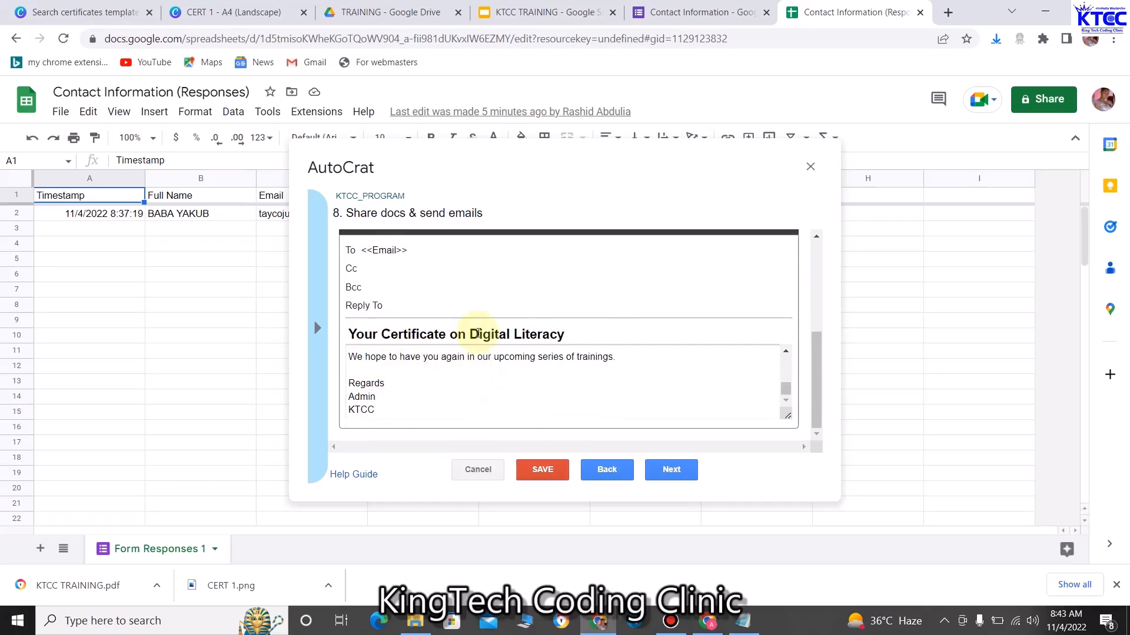
left_click(676, 471)
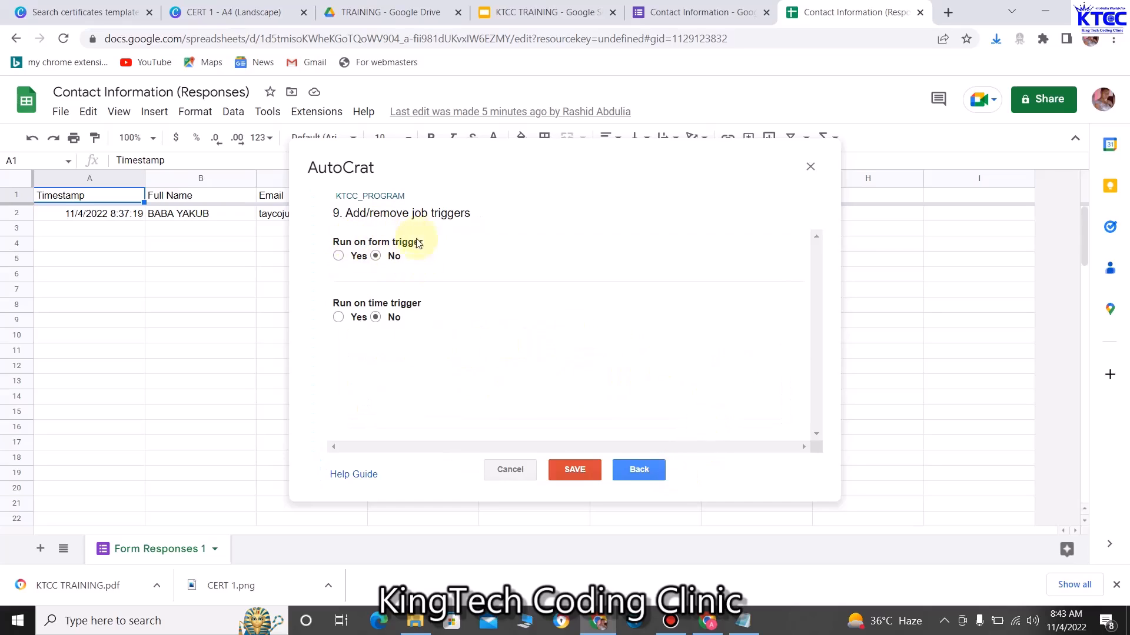
Save the KTCC_PROGRAM job with both triggers left on No
left_click(575, 470)
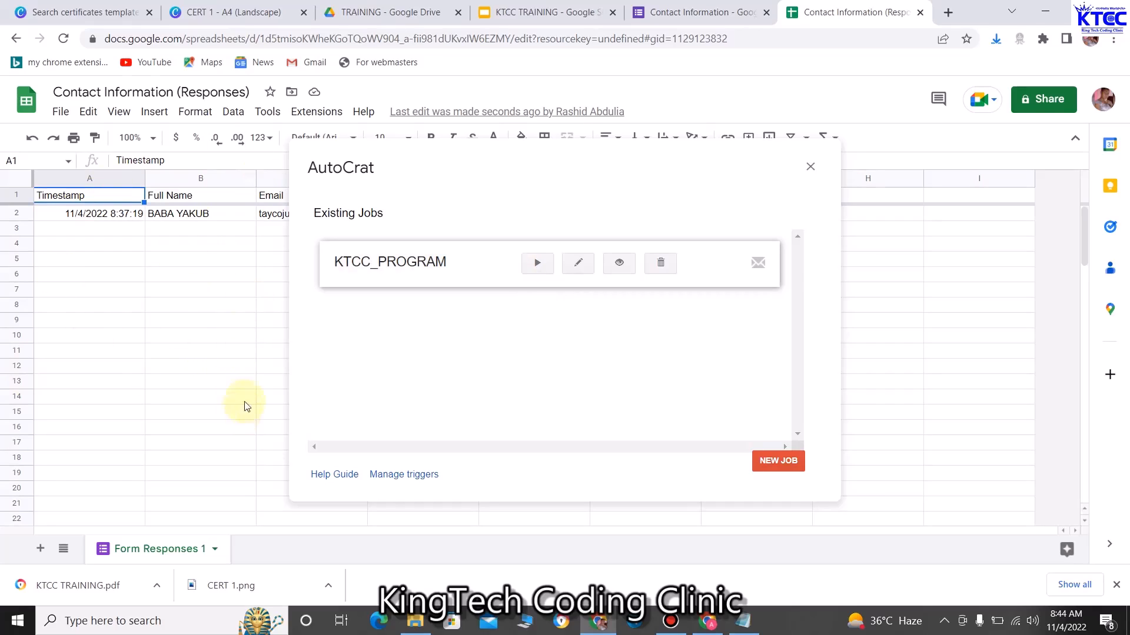
Run the KTCC_PROGRAM job and close AutoCrat once the merge finishes
left_click(536, 269)
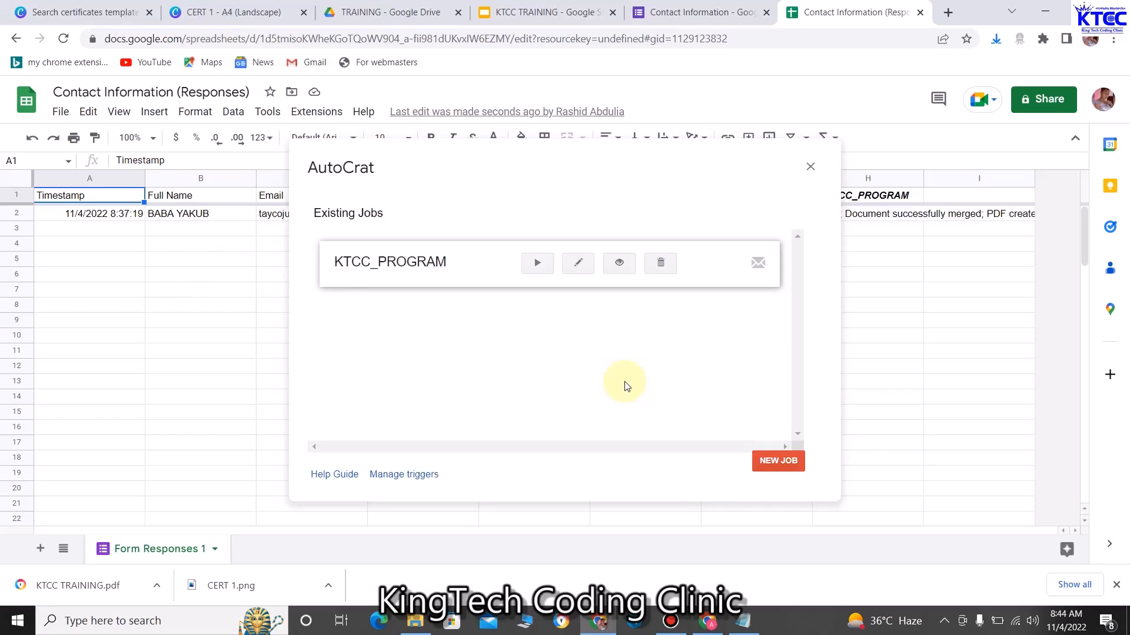
left_click(810, 167)
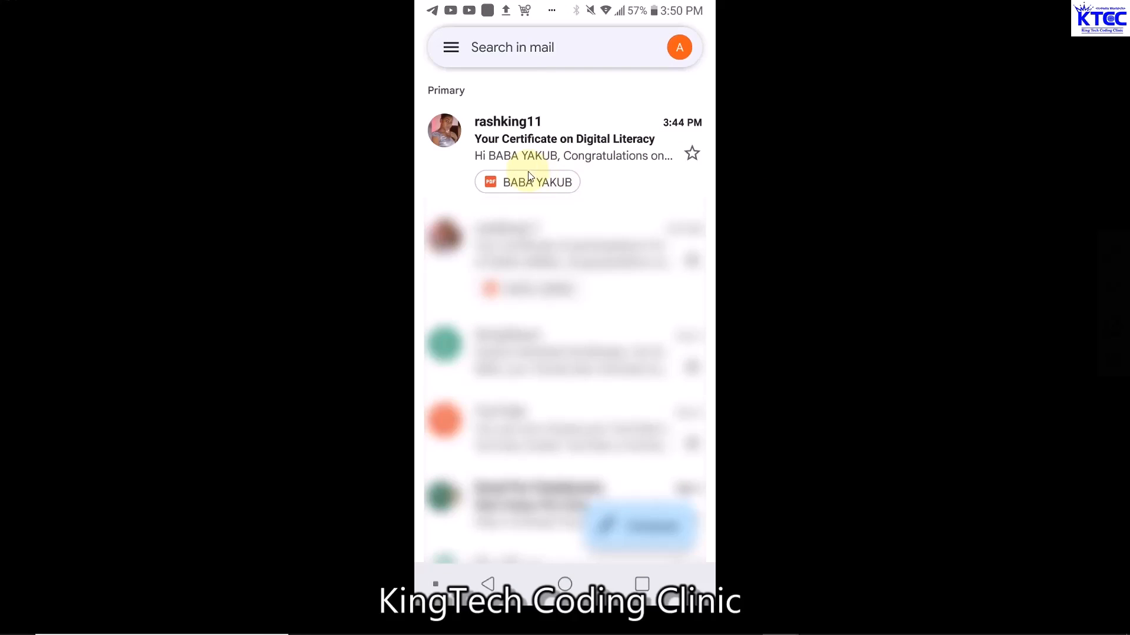
Open the 'Your Certificate on Digital Literacy' email in the Gmail inbox
left_click(554, 174)
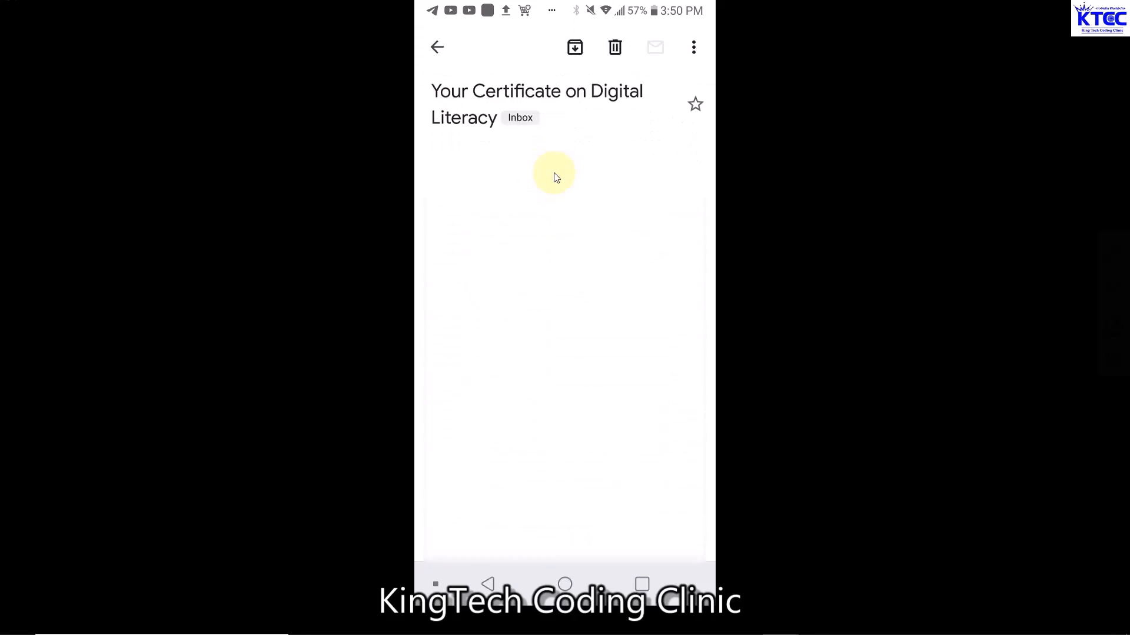